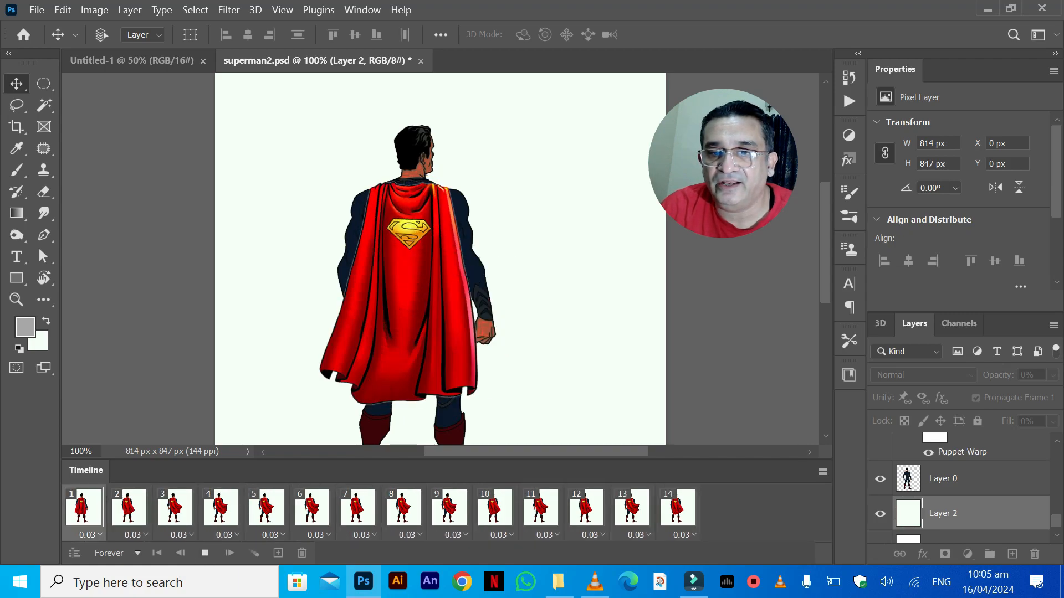
# Step: Stop the cape animation preview and close superman2.psd without saving its changes
pyautogui.press('space')
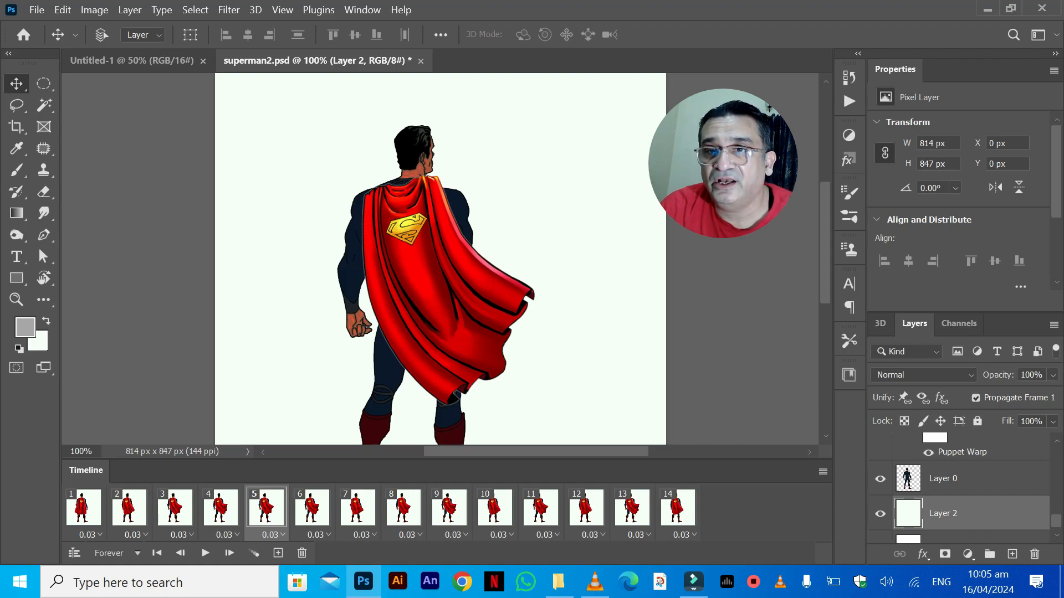
pyautogui.click(594, 582)
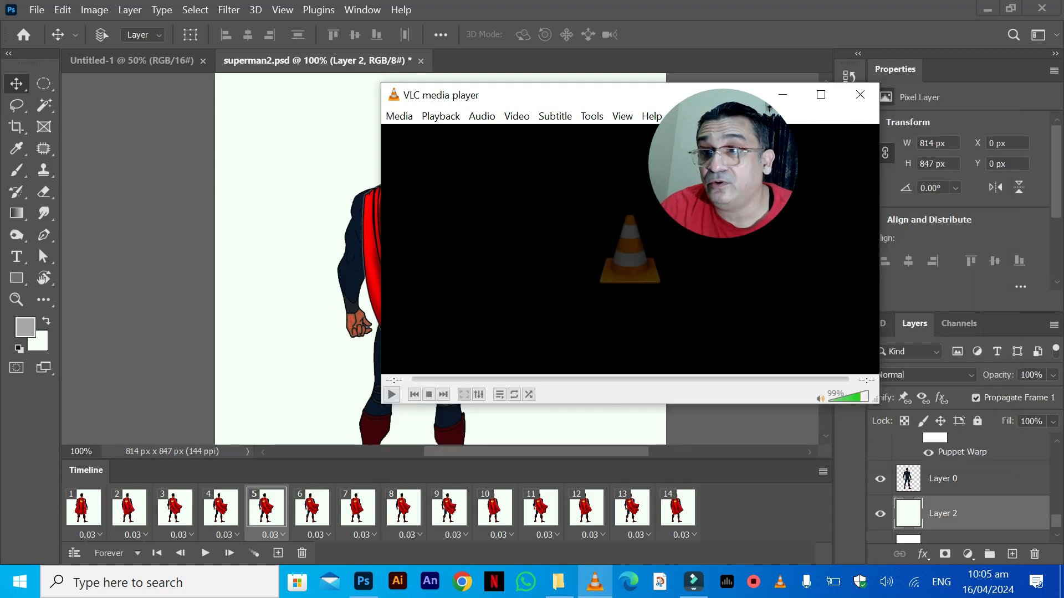
pyautogui.click(781, 95)
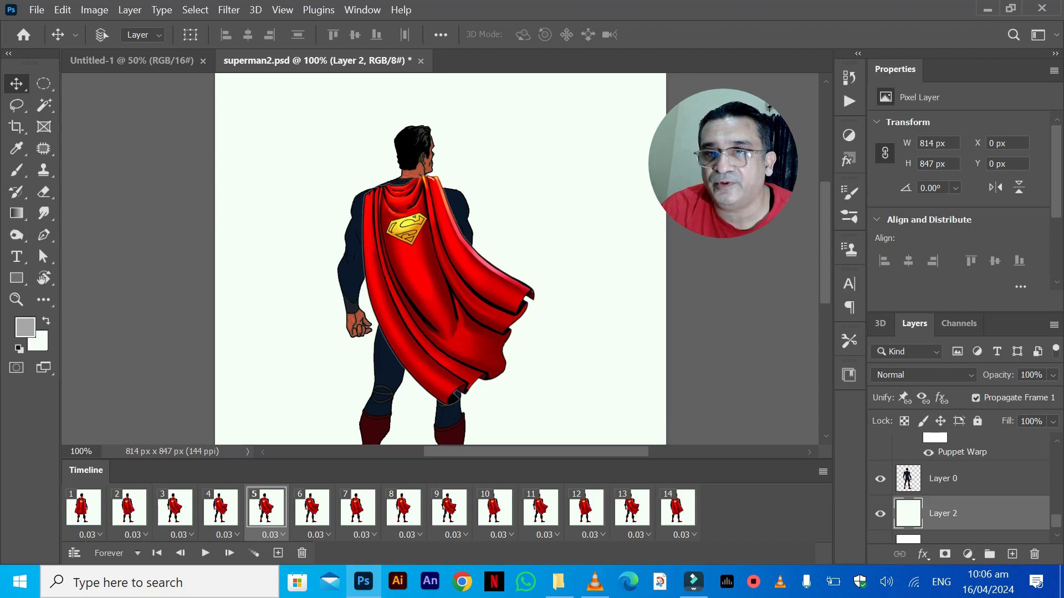
pyautogui.click(421, 61)
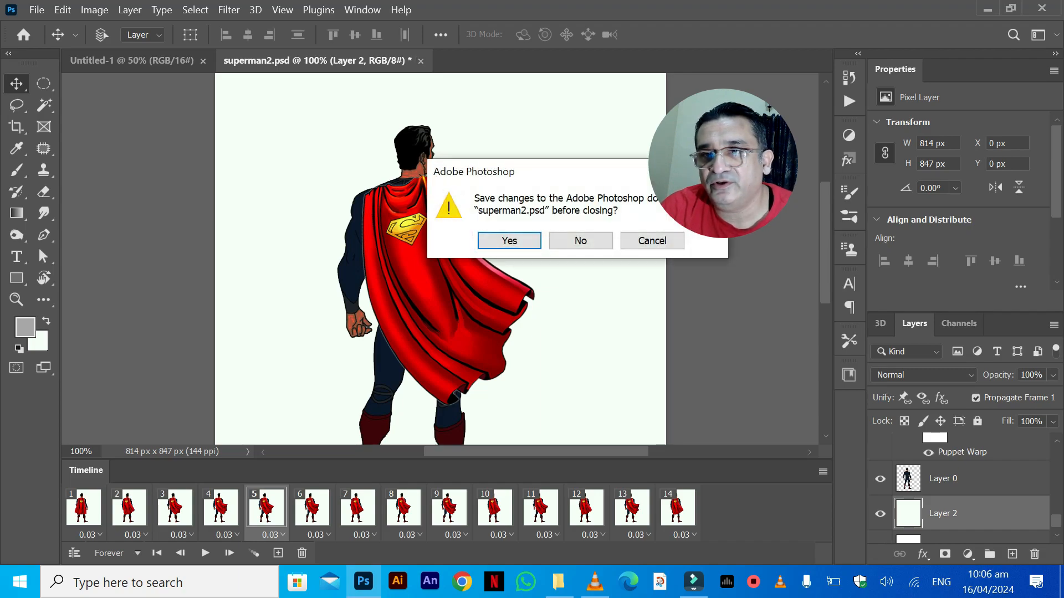
pyautogui.click(580, 241)
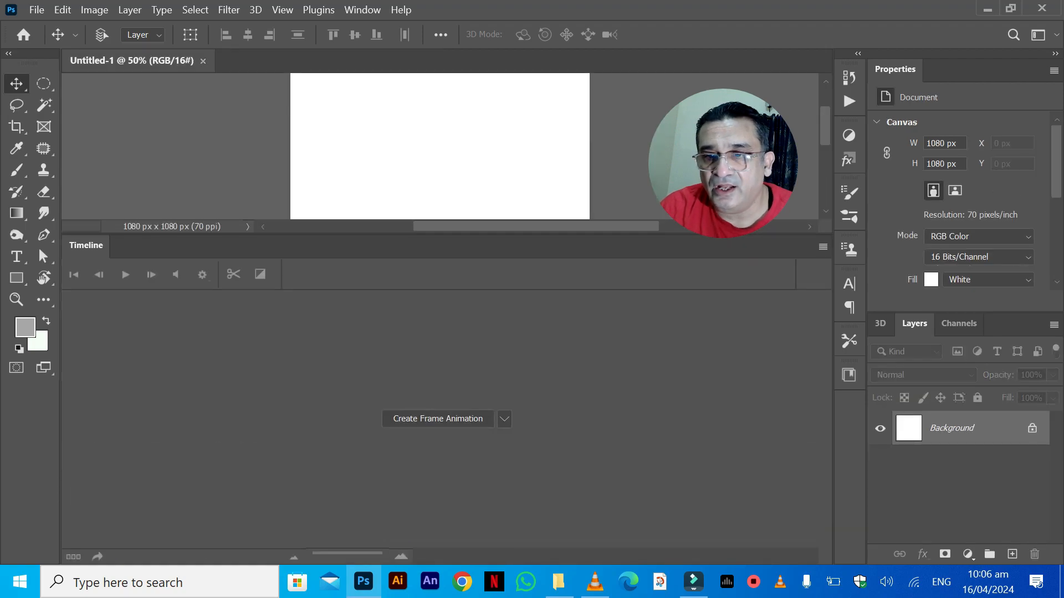
# Step: Open the superman image from the superman folder in File Explorer as a separate Photoshop document and close the Timeline
pyautogui.hotkey('alt', 'Tab')
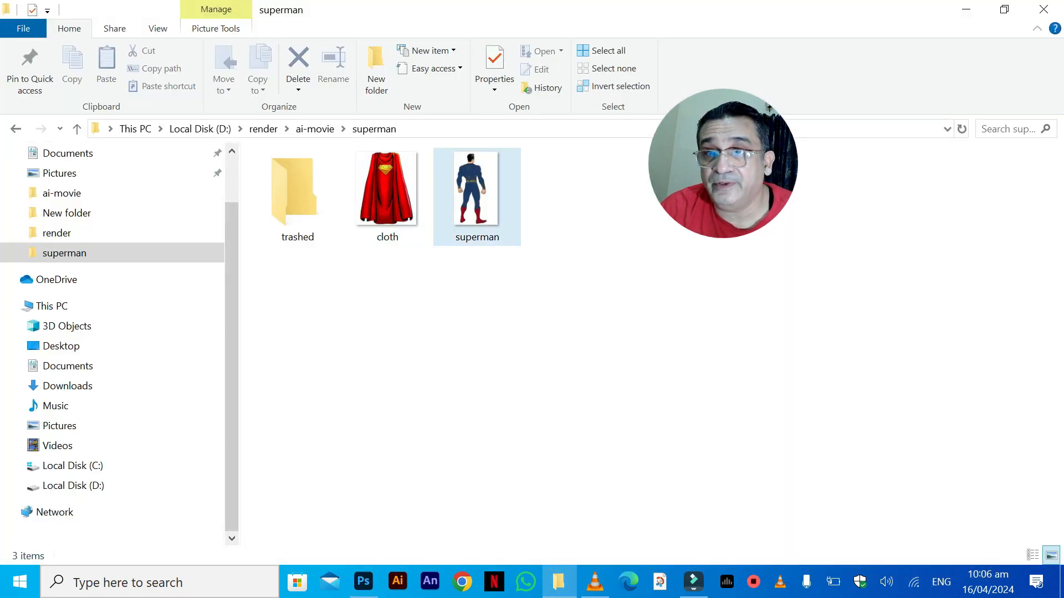
pyautogui.moveTo(471, 208); pyautogui.dragTo(316, 62)
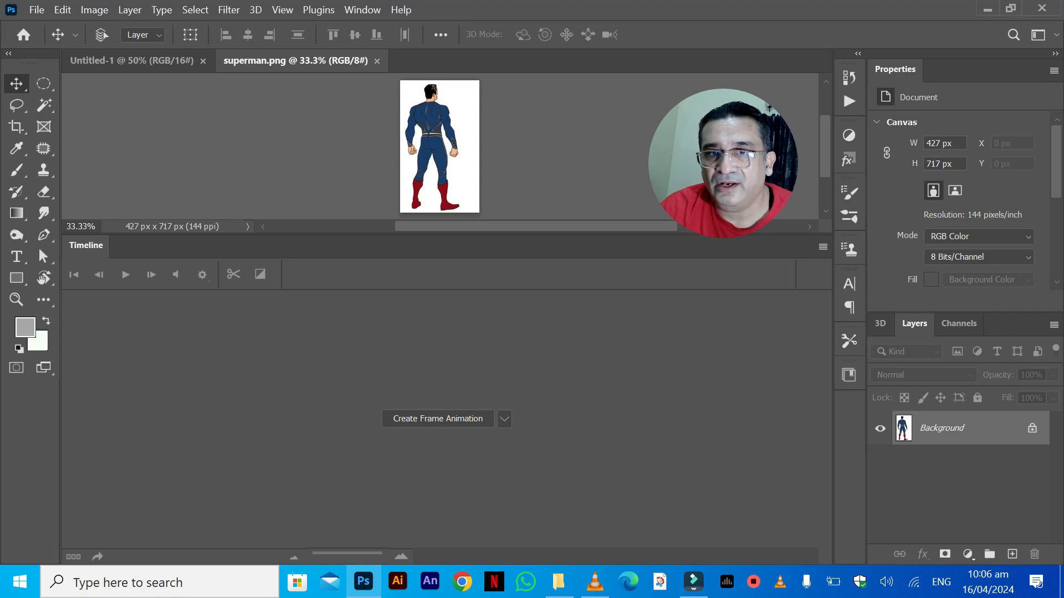
pyautogui.click(823, 247)
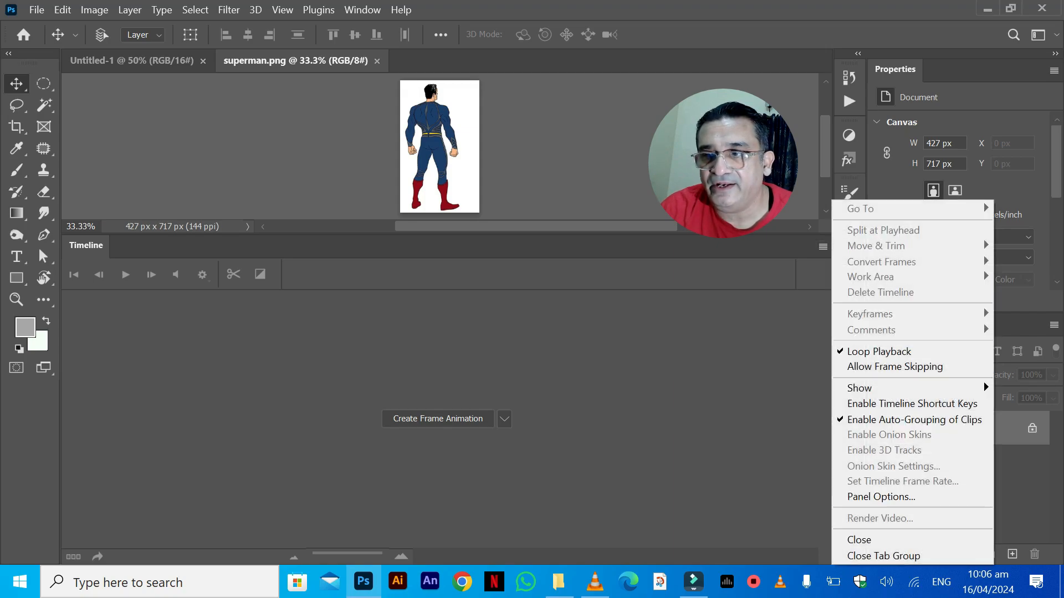
pyautogui.click(872, 558)
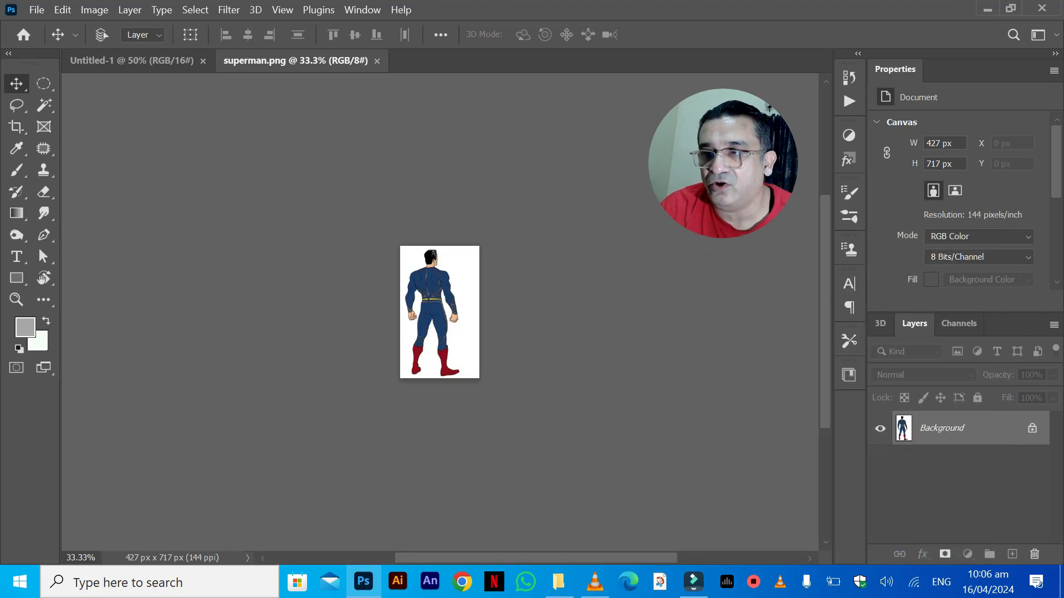
# Step: Unlock the Background layer of superman.png and add a new empty layer beneath it
pyautogui.click(1032, 428)
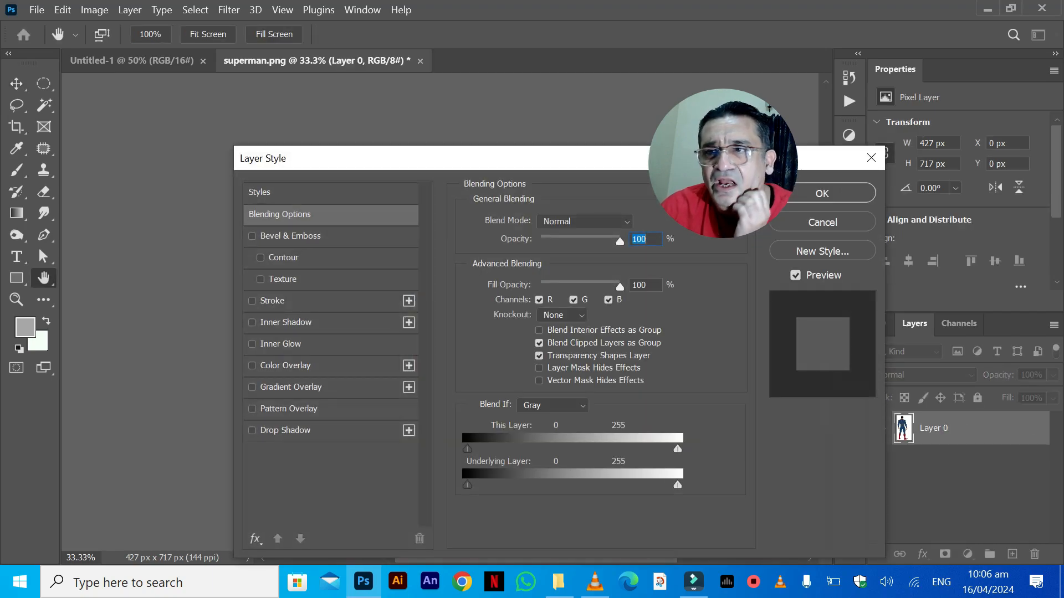
pyautogui.click(831, 192)
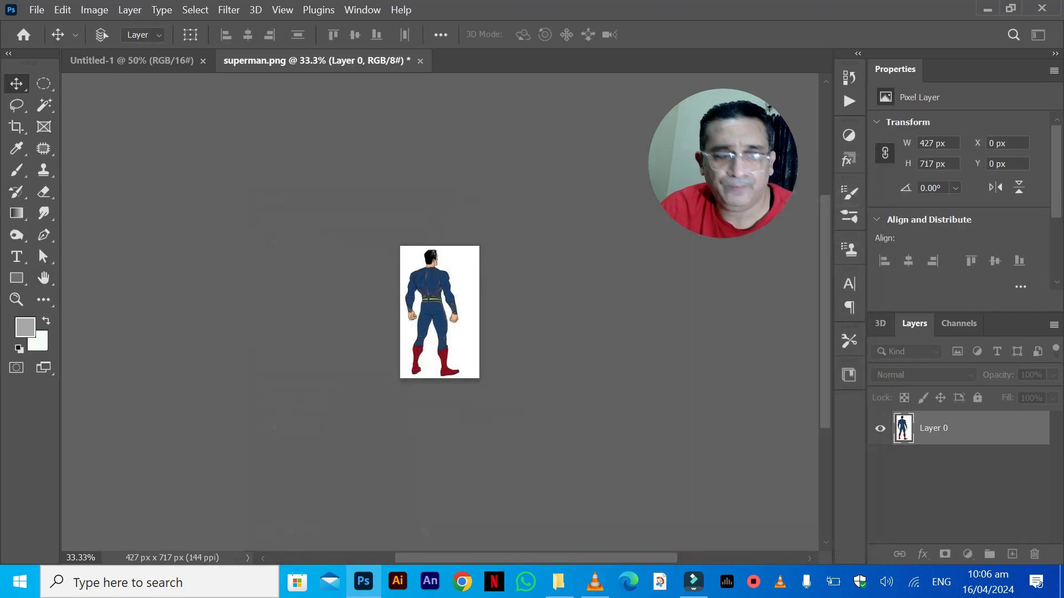
pyautogui.hotkey('ctrl', '-')
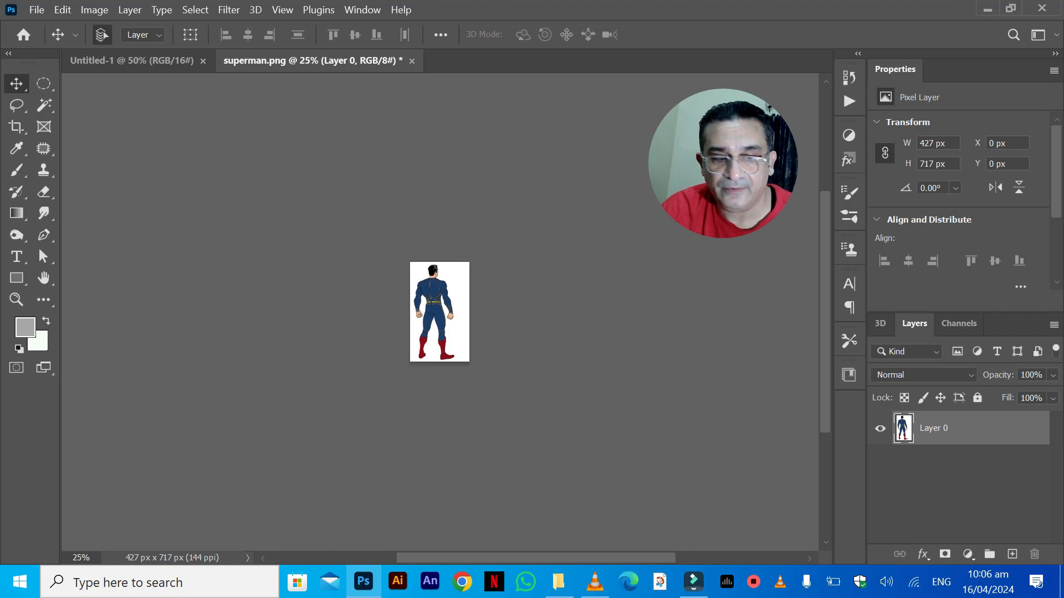
pyautogui.hotkey('ctrl', '+')
pyautogui.hotkey('ctrl', '+')
pyautogui.hotkey('ctrl', '+')
pyautogui.hotkey('ctrl', '+')
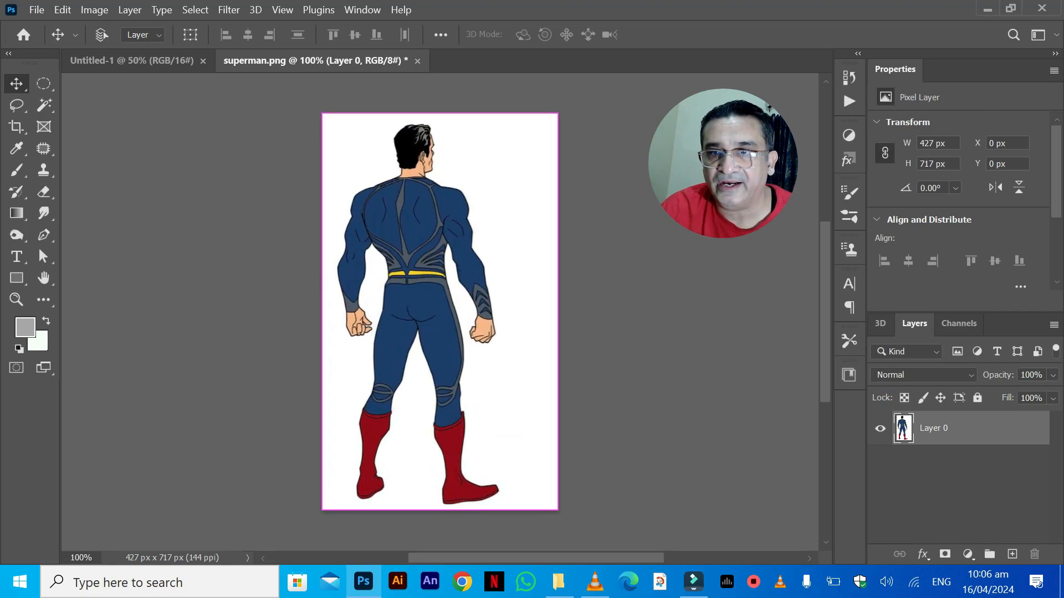
pyautogui.click(1012, 554)
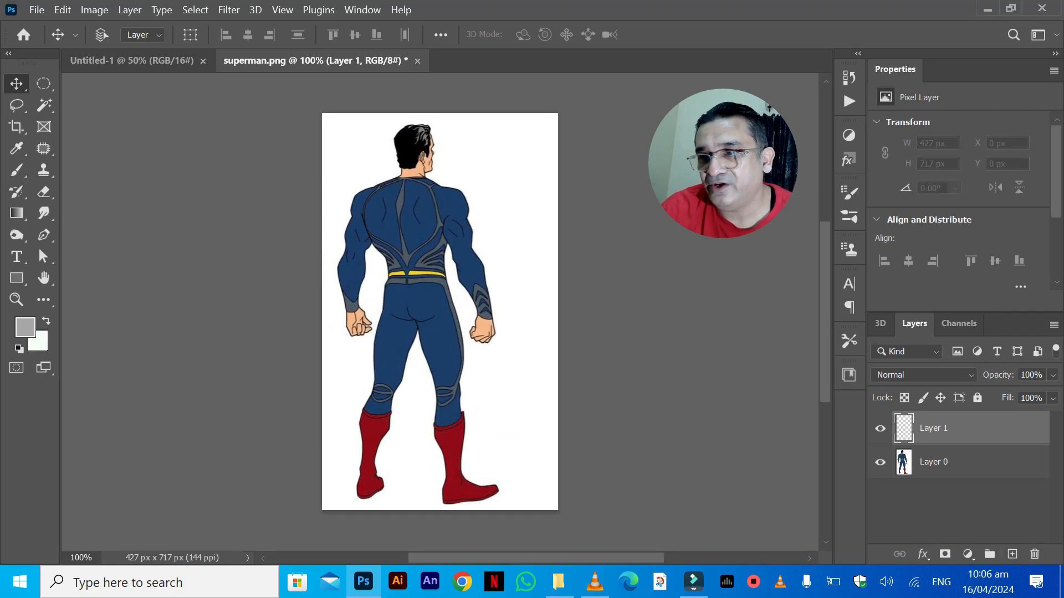
pyautogui.hotkey('ctrl', '[')
# Step: Select the figure on Layer 0 with Select Subject and cut it onto its own layer
pyautogui.click(933, 427)
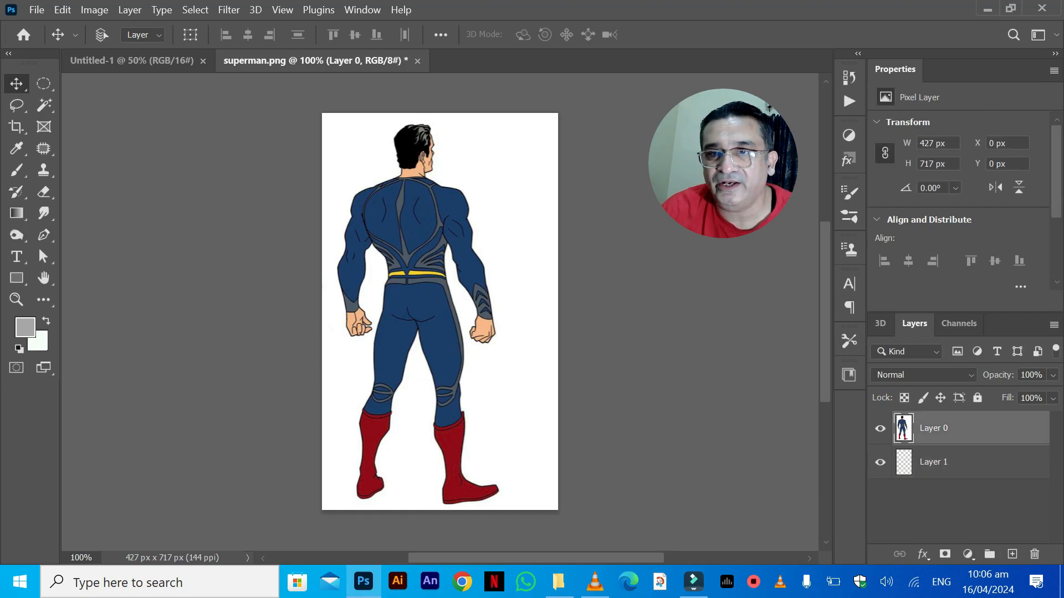
pyautogui.click(44, 106)
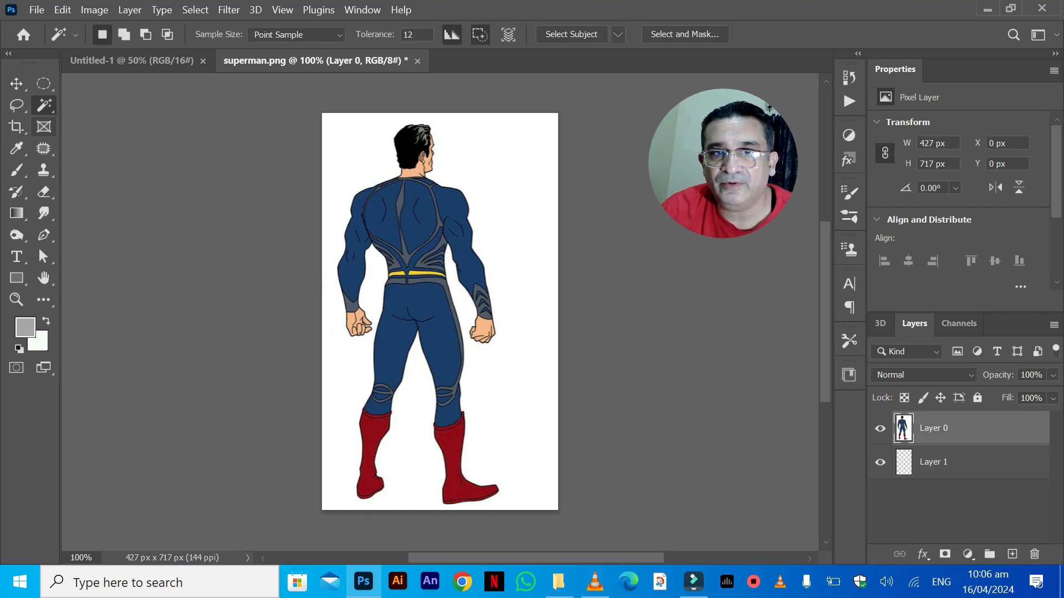
pyautogui.click(331, 331)
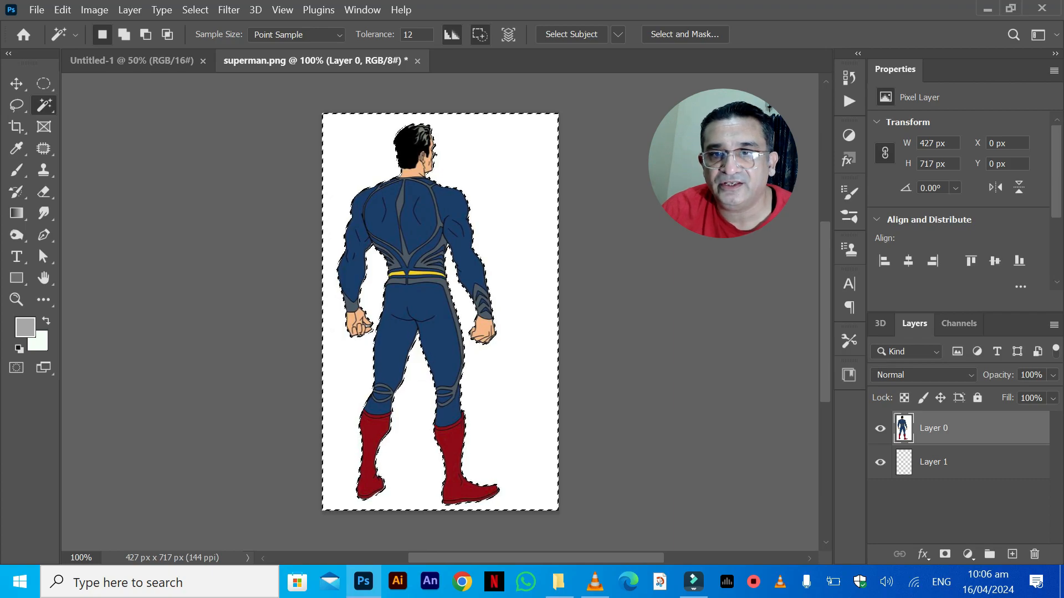
pyautogui.scroll(-2, 958, 210)
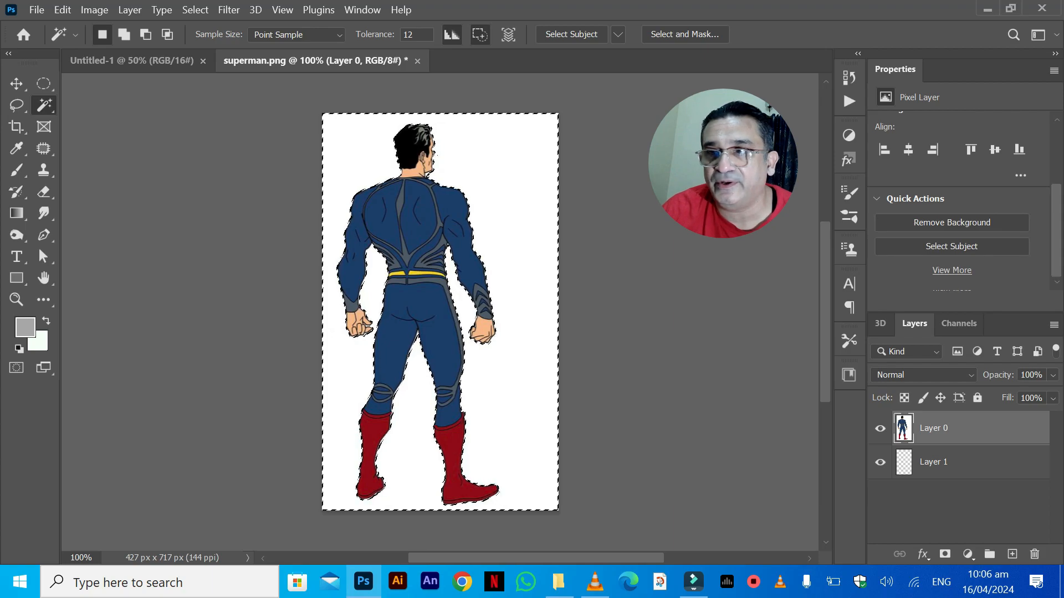
pyautogui.click(952, 246)
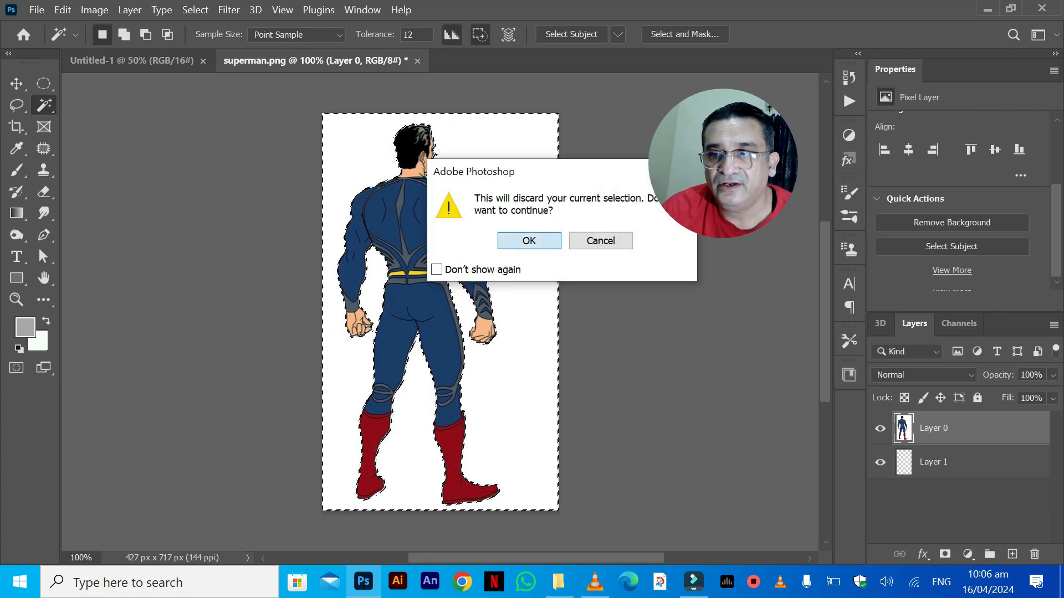
pyautogui.click(546, 241)
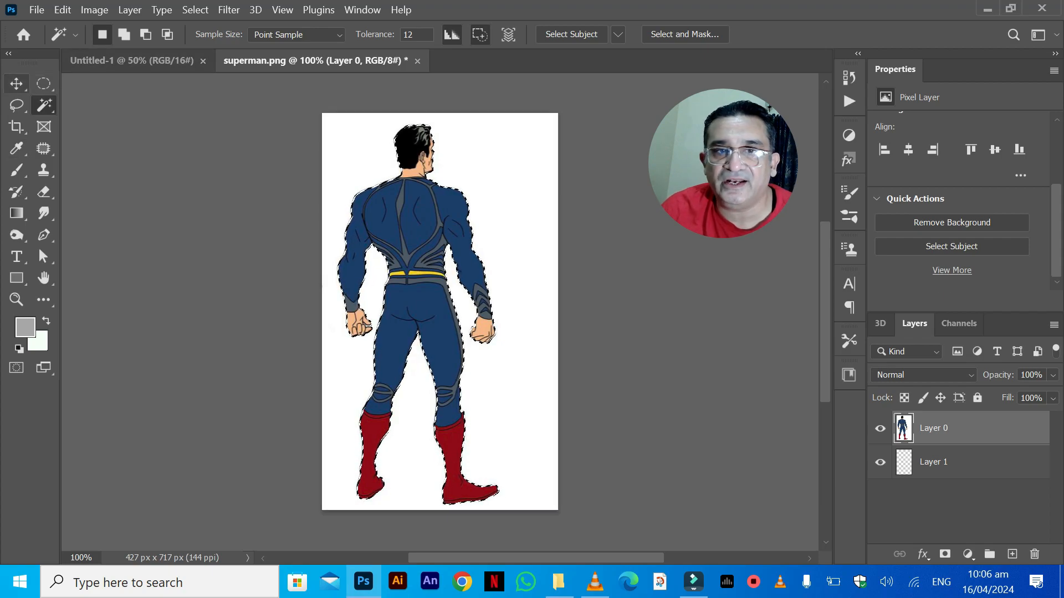
pyautogui.press('v')
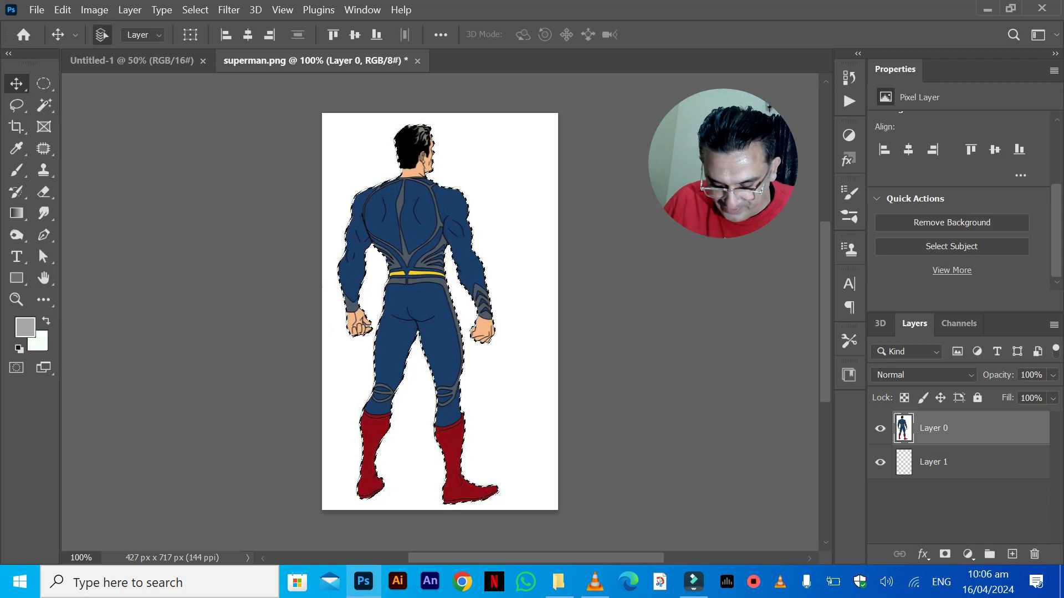
pyautogui.hotkey('ctrl', 'shift', 'j')
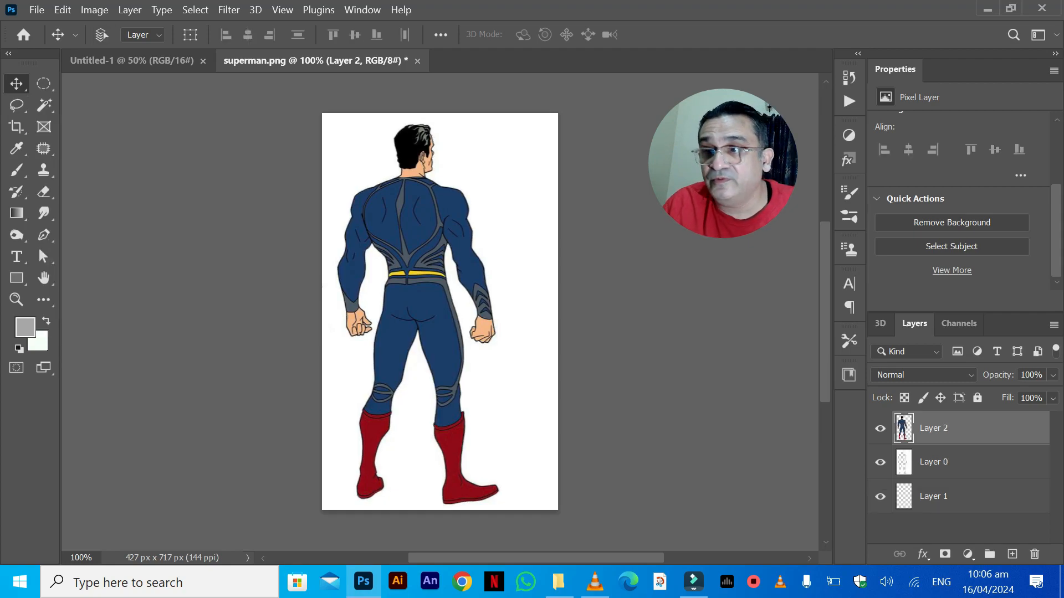
# Step: Delete the leftover white Layer 0 and fill the empty Layer 1 with the background color
pyautogui.click(954, 462)
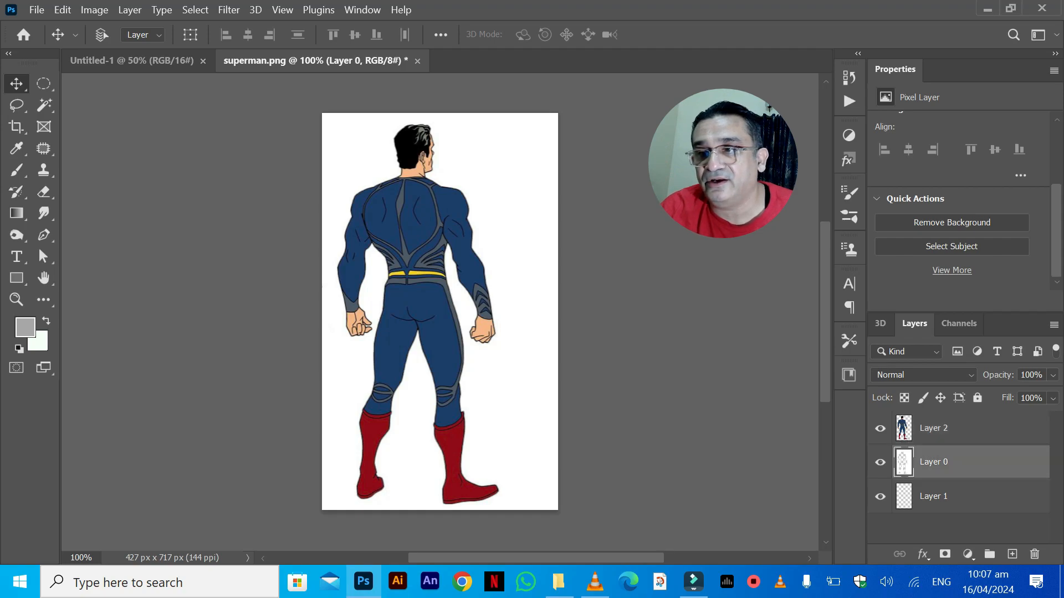
pyautogui.moveTo(954, 461); pyautogui.dragTo(1034, 555)
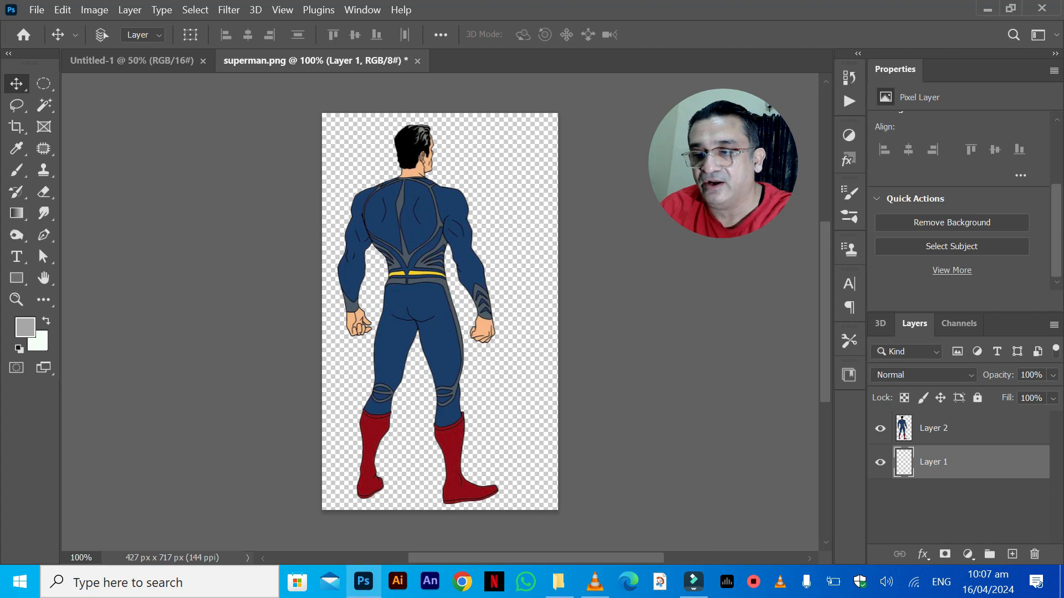
pyautogui.hotkey('ctrl', 'BackSpace')
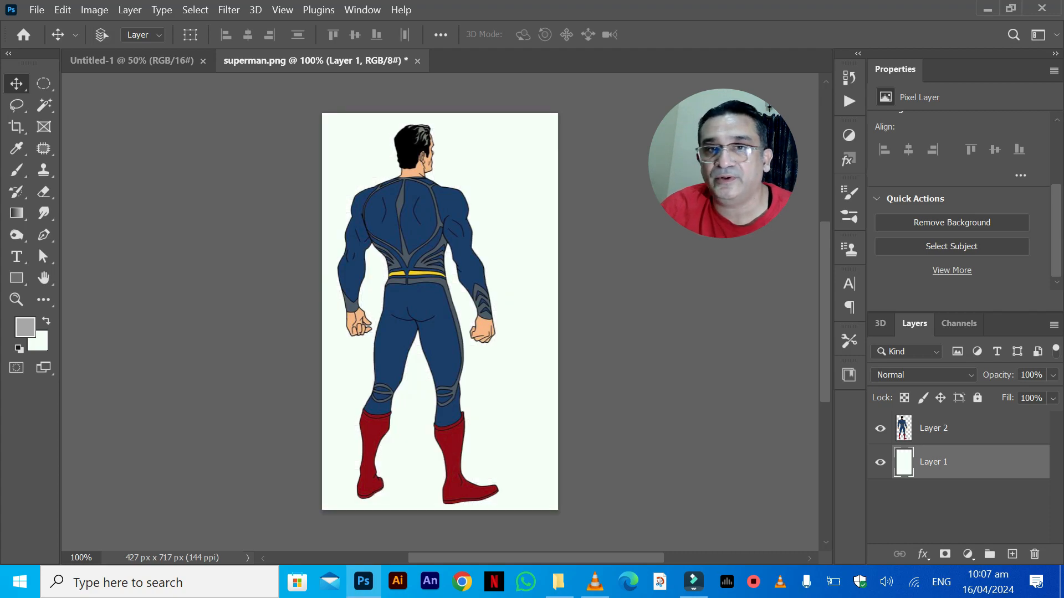
pyautogui.click(954, 428)
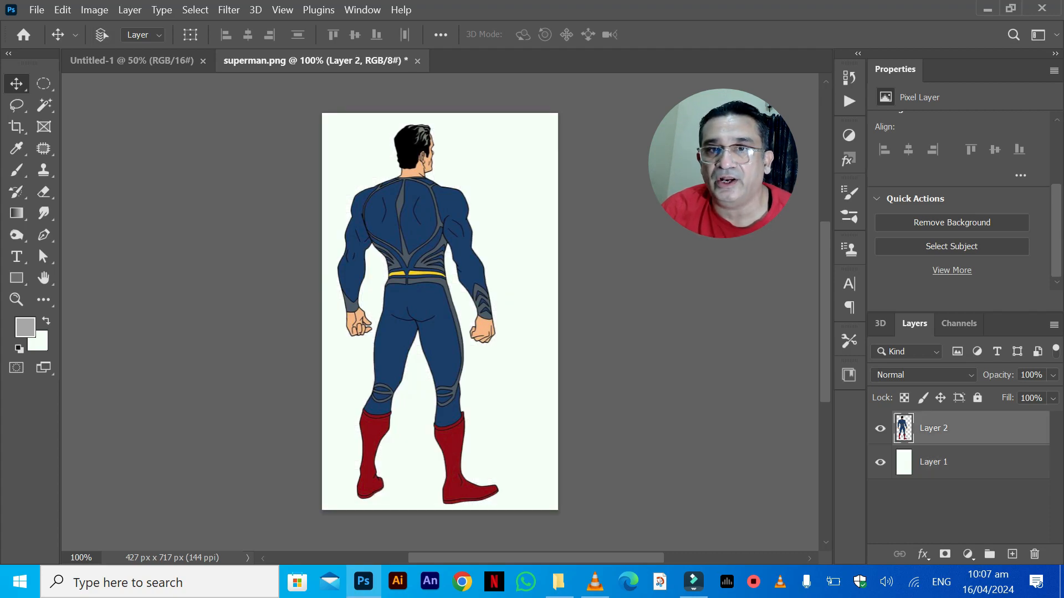
# Step: Close the blank Untitled-1 document and create a new 1080 x 1080 px document with a resolution of 70 pixels per inch
pyautogui.click(177, 60)
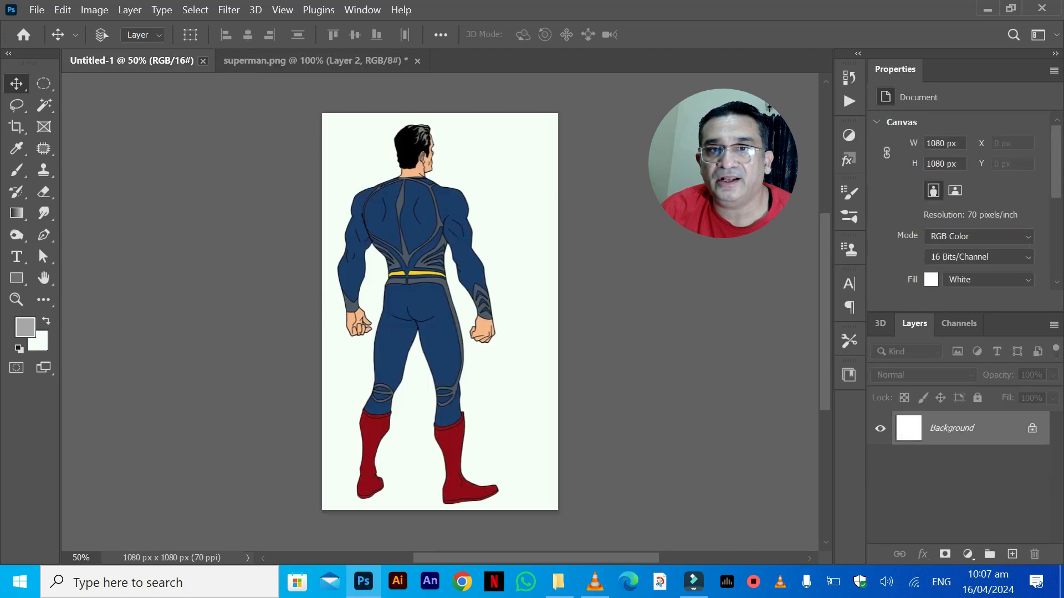
pyautogui.click(202, 60)
pyautogui.click(36, 10)
pyautogui.click(52, 26)
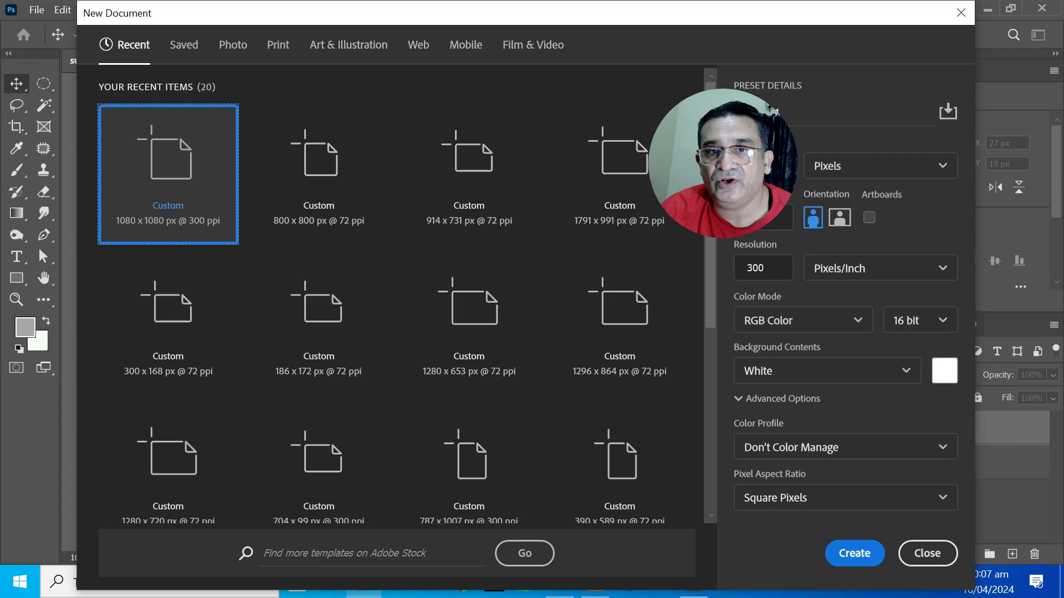
pyautogui.click(762, 268)
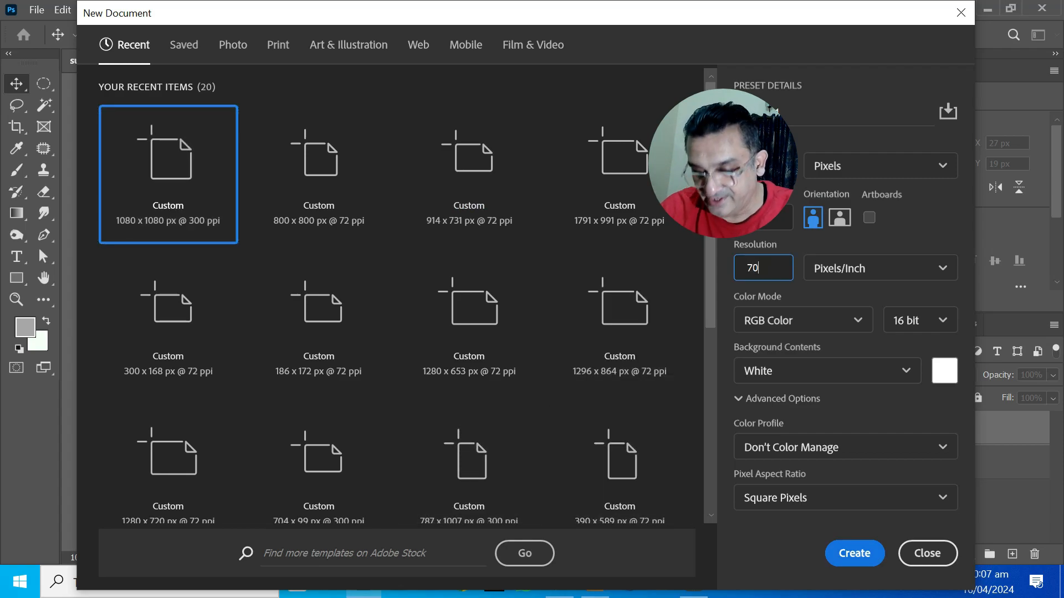
pyautogui.press('Return')
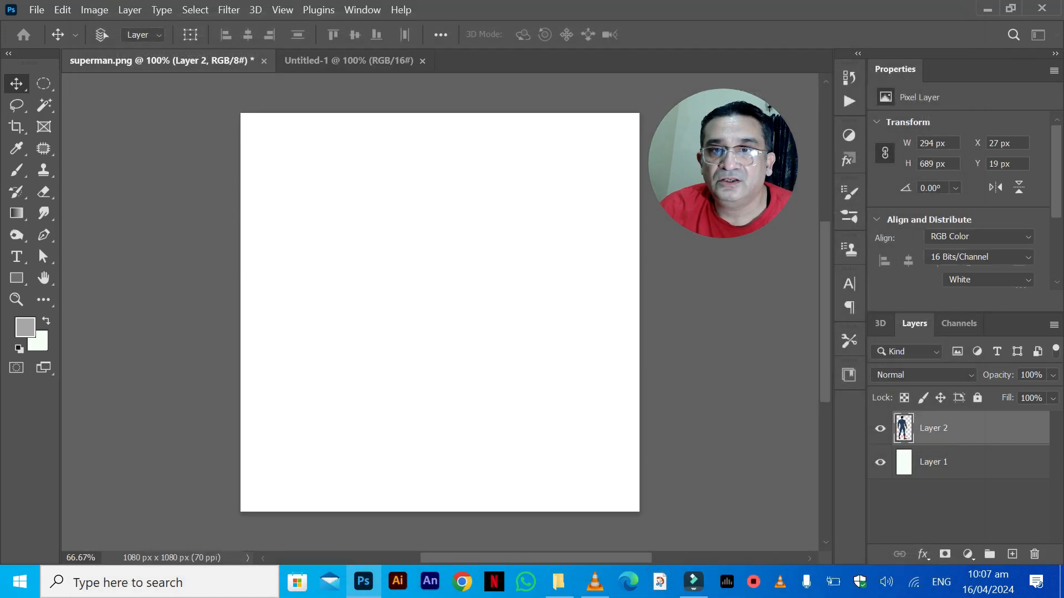
# Step: Copy the cut-out figure layer into the new document at about X 320 px, Y 250 px and close superman.png without saving
pyautogui.moveTo(161, 60); pyautogui.dragTo(612, 153)
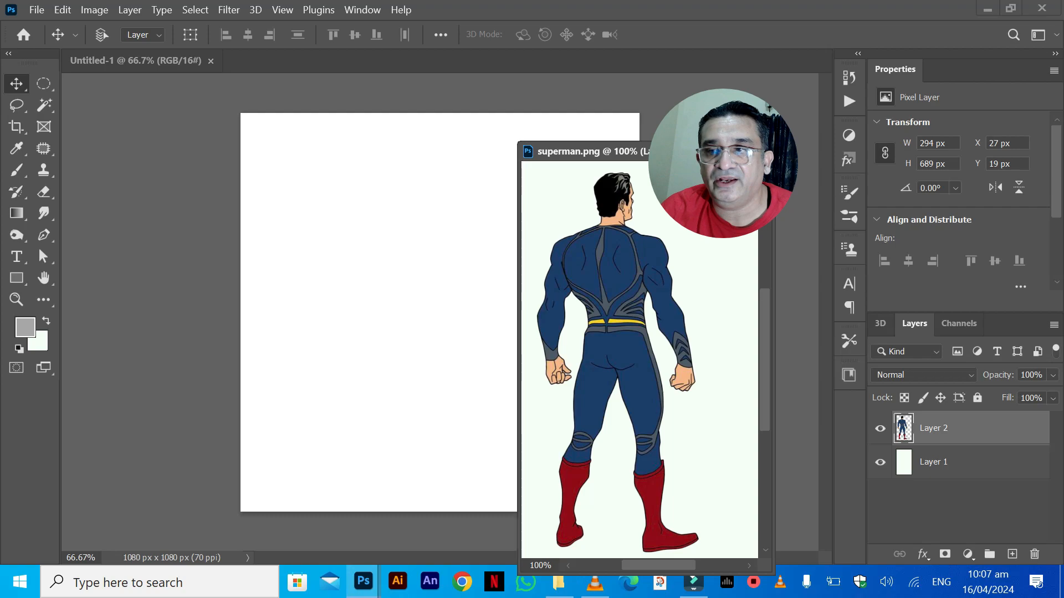
pyautogui.moveTo(933, 428); pyautogui.dragTo(406, 250)
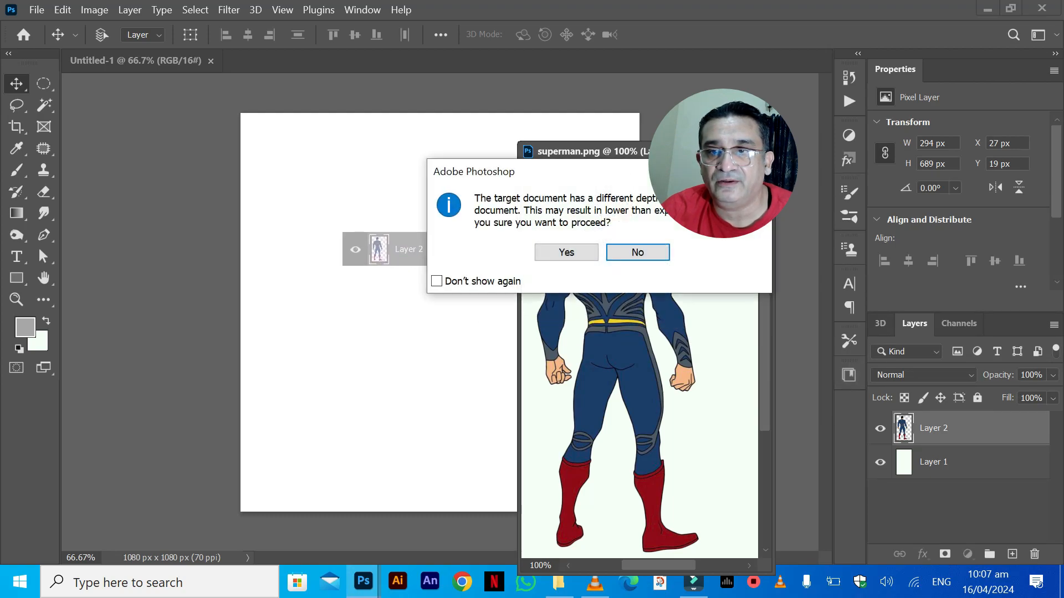
pyautogui.press('Return')
pyautogui.moveTo(391, 201); pyautogui.dragTo(419, 282)
pyautogui.click(762, 152)
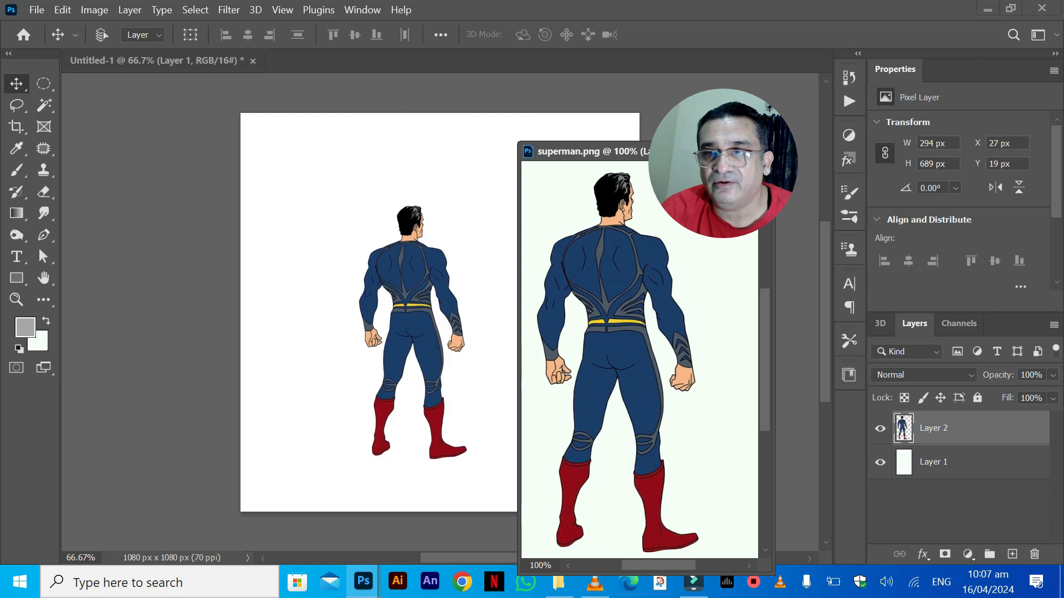
pyautogui.click(580, 240)
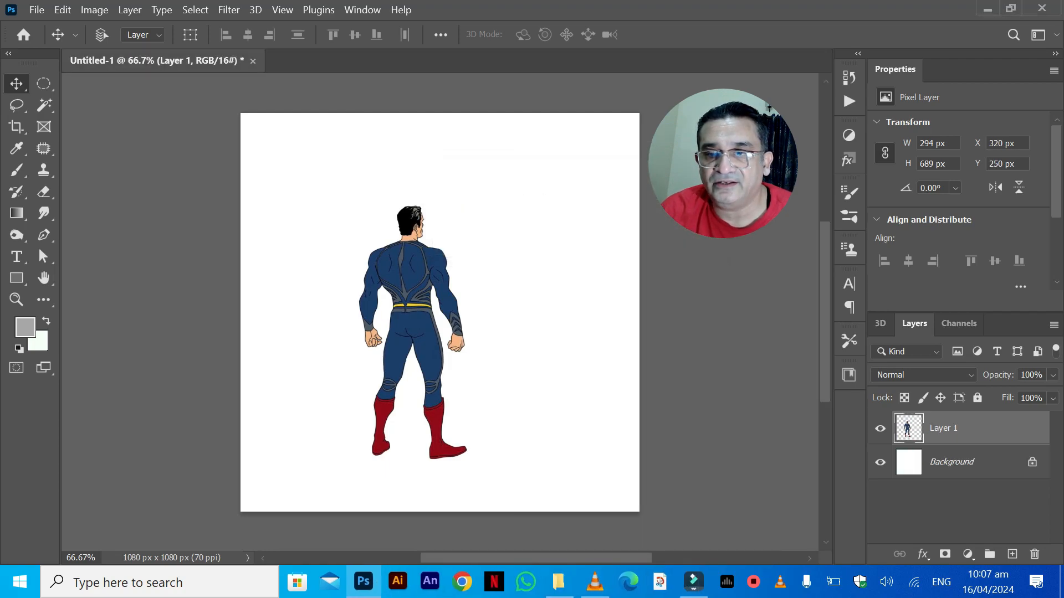
# Step: Place the cloth image over the figure's back, scaled to about 319 x 411 px at about X 310 px, Y 336 px
pyautogui.click(558, 582)
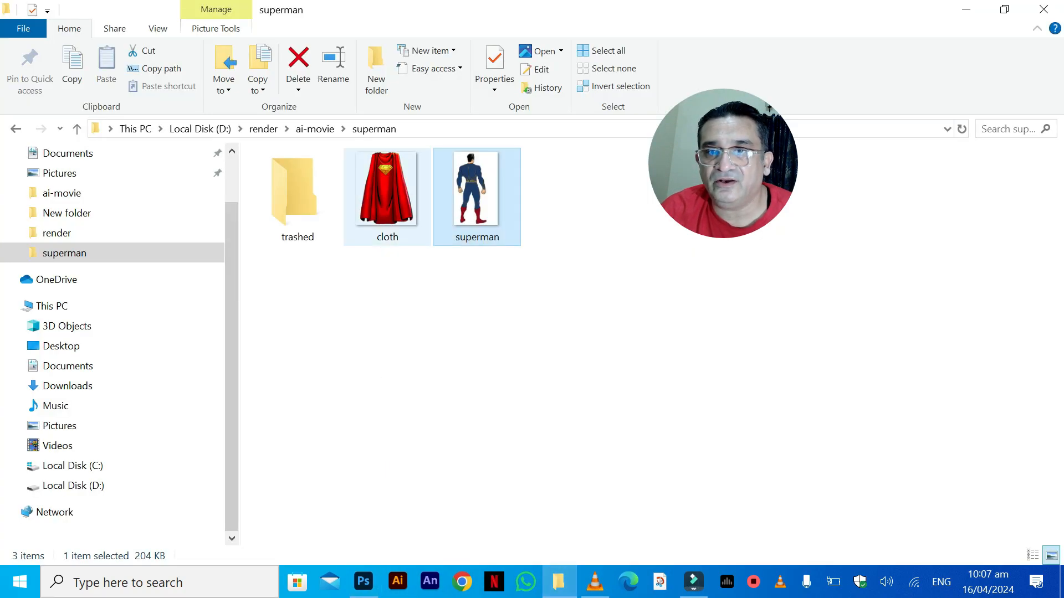
pyautogui.click(387, 191)
pyautogui.moveTo(387, 191); pyautogui.dragTo(412, 311)
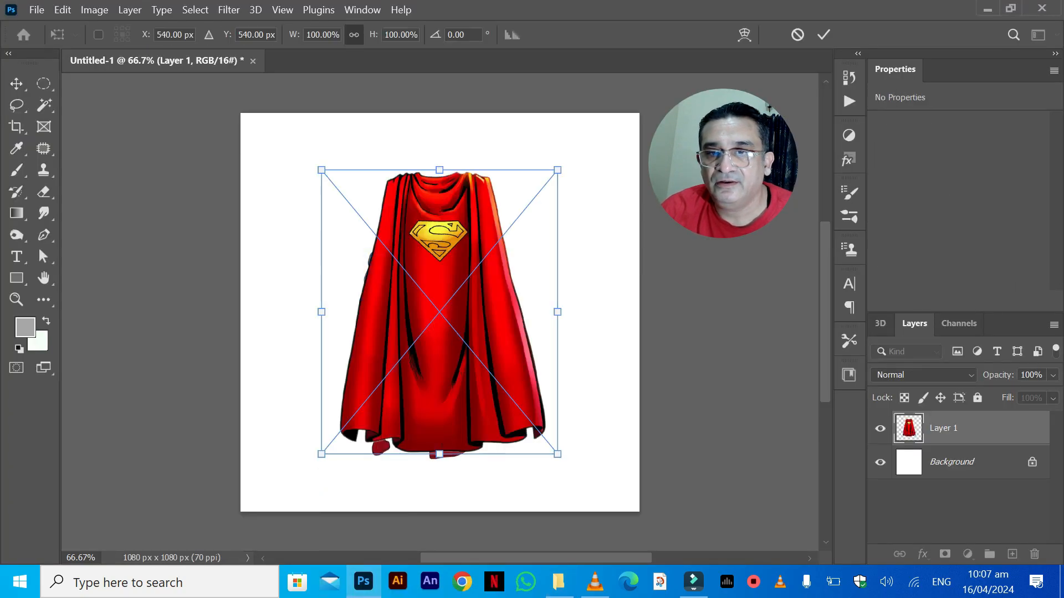
pyautogui.moveTo(321, 170); pyautogui.dragTo(402, 267)
pyautogui.moveTo(499, 289); pyautogui.dragTo(428, 261)
pyautogui.moveTo(485, 425); pyautogui.dragTo(464, 398)
pyautogui.moveTo(378, 256); pyautogui.dragTo(348, 249)
pyautogui.moveTo(421, 277); pyautogui.dragTo(379, 261)
pyautogui.press('Return')
# Step: Darken the cape with a Brightness/Contrast adjustment, setting brightness to its minimum and raising contrast slightly
pyautogui.hotkey('ctrl', '+')
pyautogui.hotkey('alt', 'i')
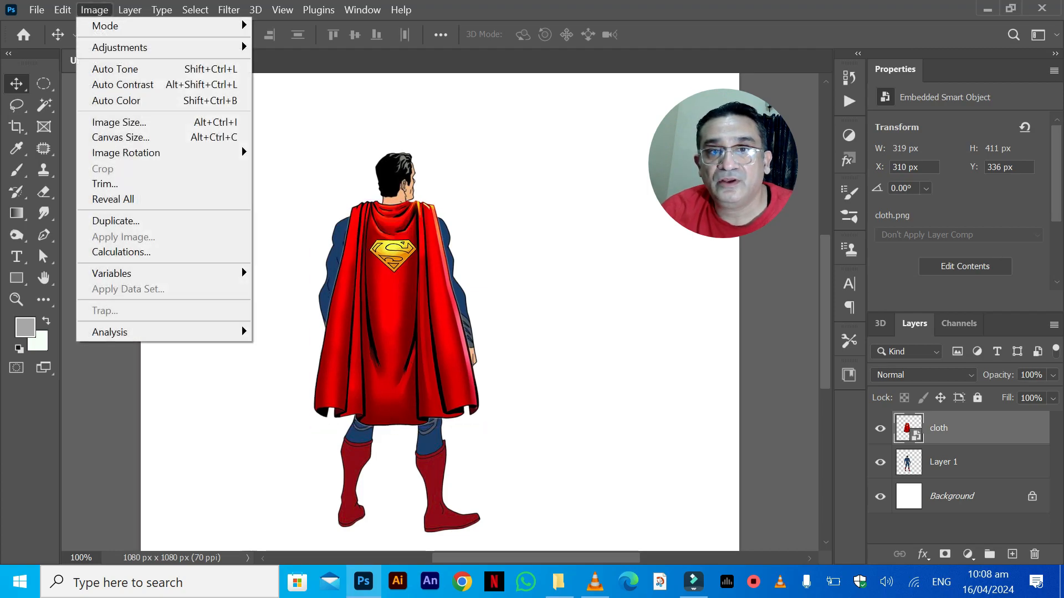
pyautogui.press('Down')
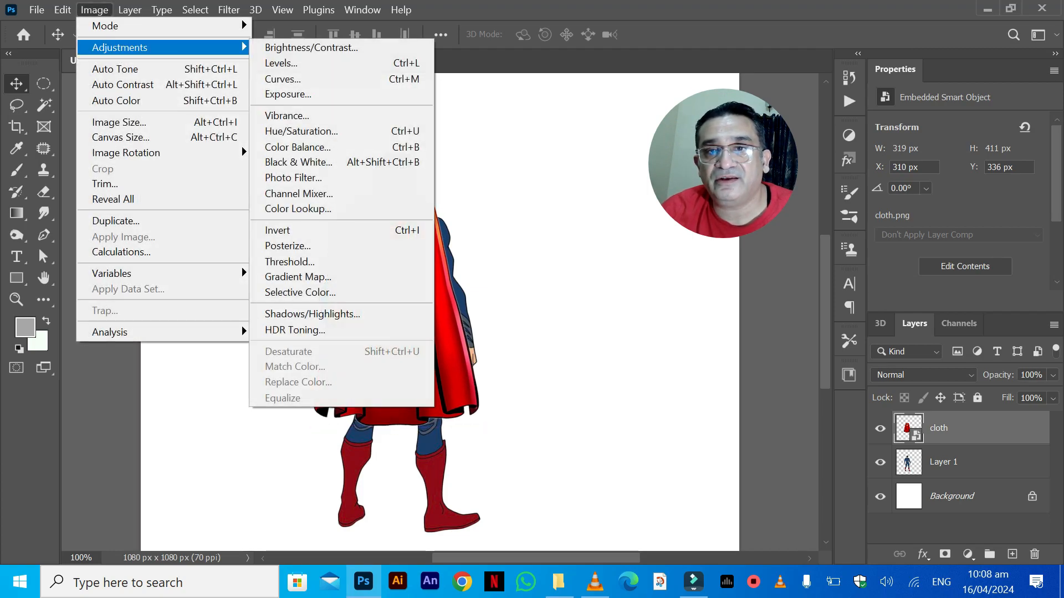
pyautogui.moveTo(164, 26)
pyautogui.press('Down')
pyautogui.press('Right')
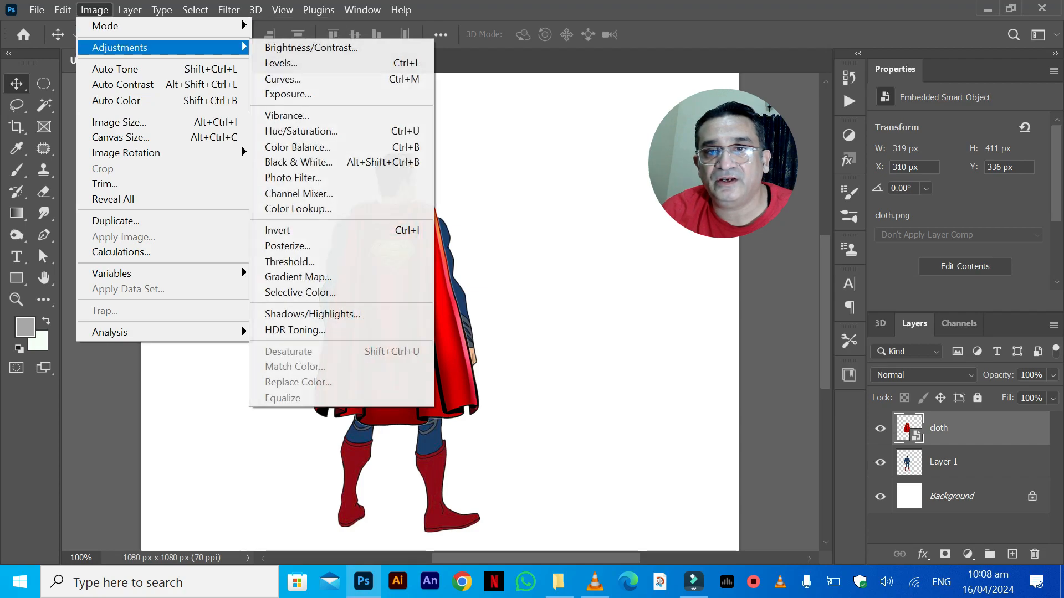
pyautogui.press('Return')
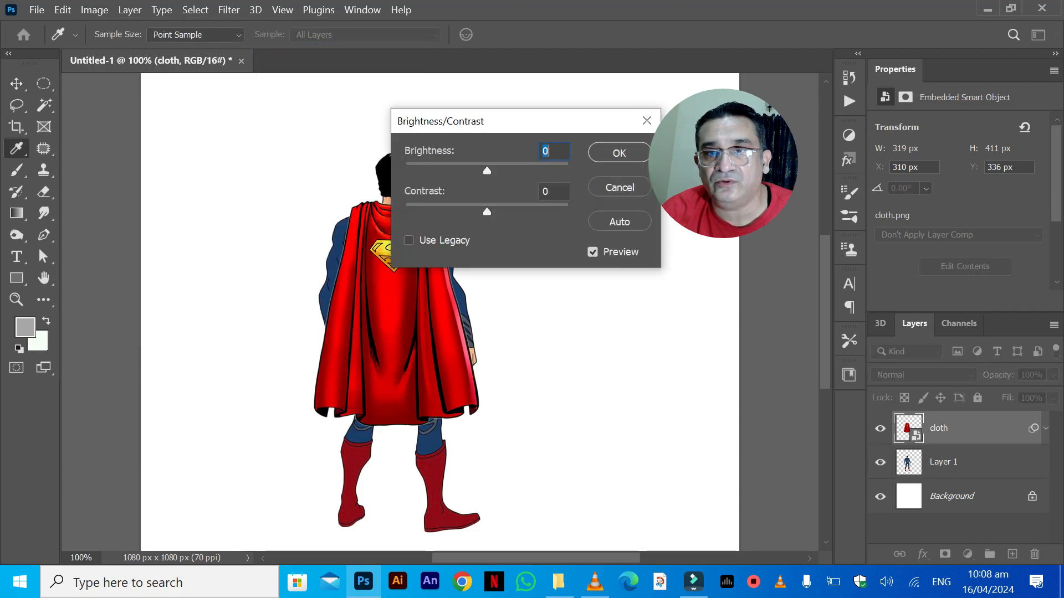
pyautogui.moveTo(487, 170); pyautogui.dragTo(405, 171)
pyautogui.moveTo(487, 211)
pyautogui.mouseDown()
pyautogui.moveTo(461, 212)
pyautogui.moveTo(503, 212)
pyautogui.mouseUp()
pyautogui.click(619, 153)
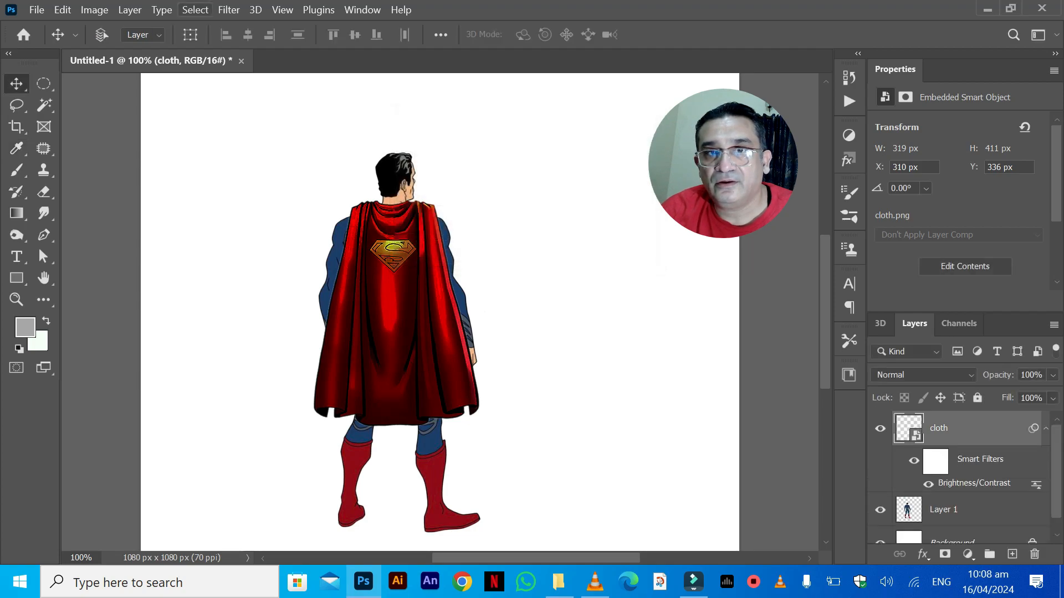
# Step: Apply a Hue/Saturation adjustment to the cape with saturation -18 and lightness -45
pyautogui.click(129, 10)
pyautogui.moveTo(94, 9)
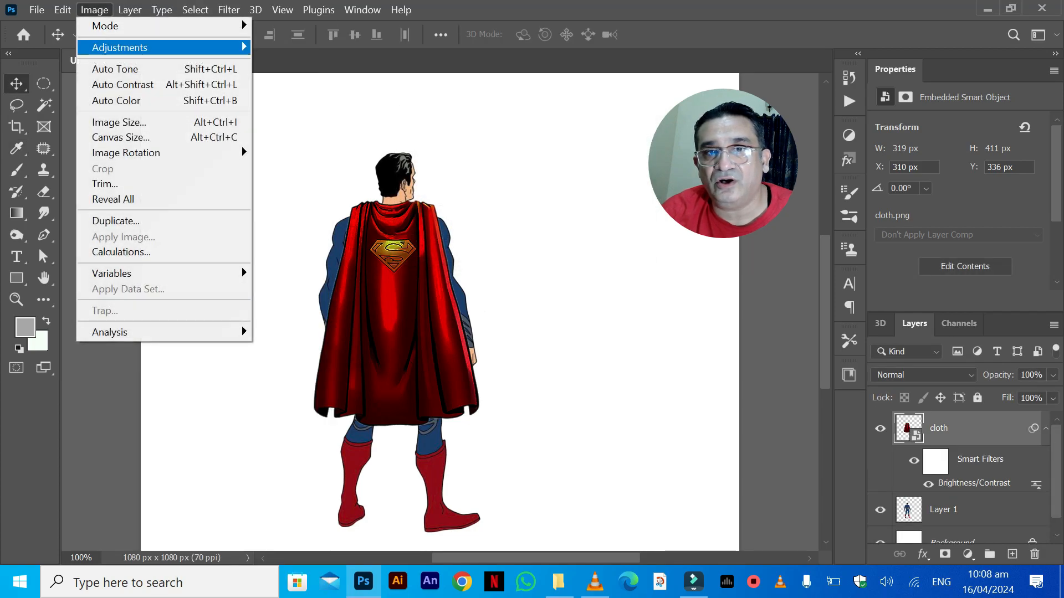
pyautogui.moveTo(119, 47)
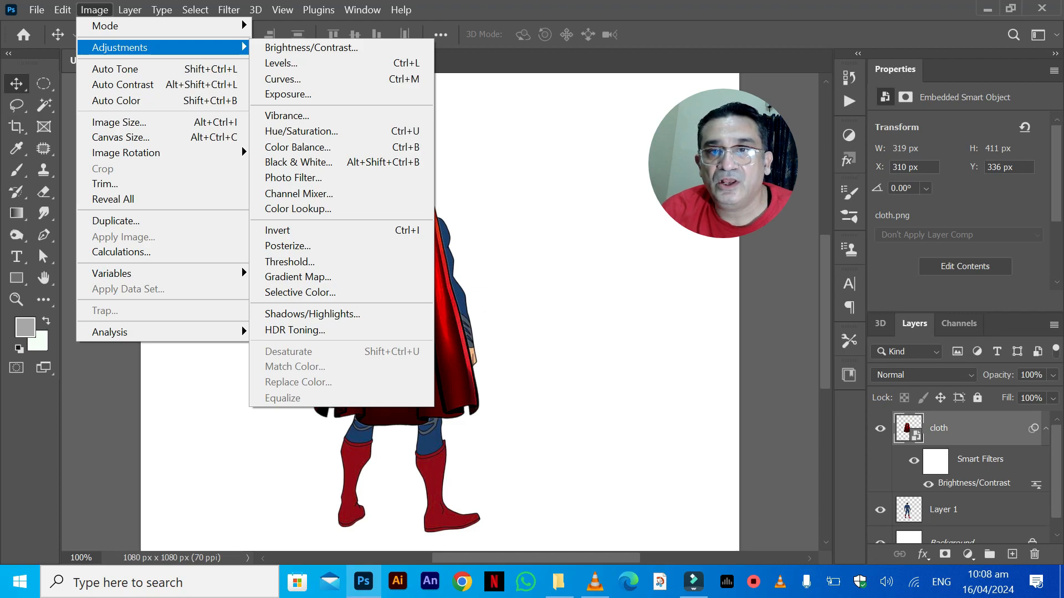
pyautogui.click(301, 131)
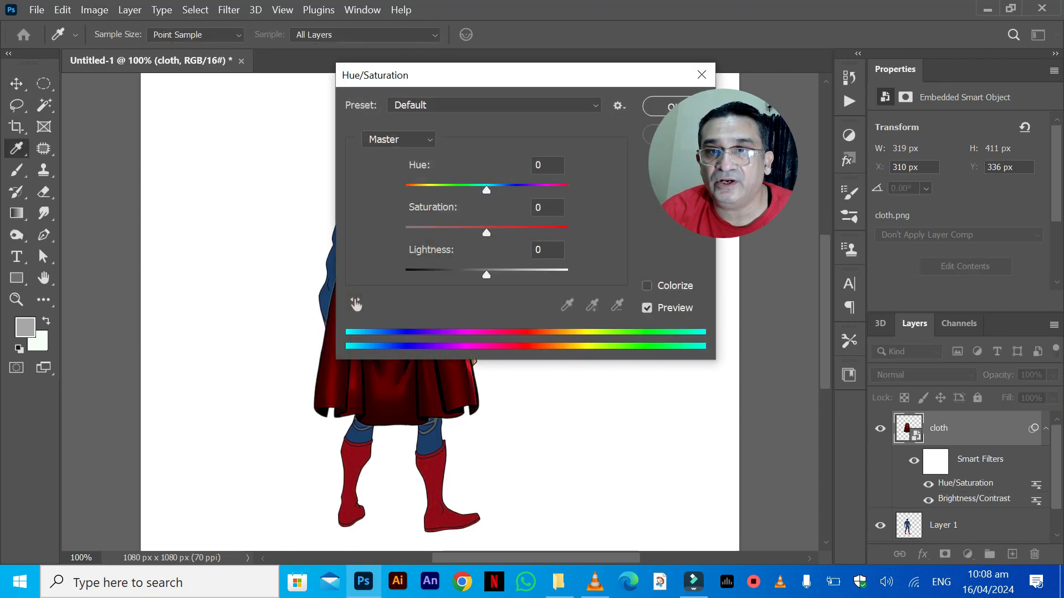
pyautogui.moveTo(404, 72); pyautogui.dragTo(637, 109)
pyautogui.moveTo(719, 227)
pyautogui.mouseDown()
pyautogui.moveTo(638, 227)
pyautogui.moveTo(719, 227)
pyautogui.mouseUp()
pyautogui.moveTo(719, 270); pyautogui.dragTo(704, 270)
pyautogui.moveTo(719, 312); pyautogui.dragTo(682, 312)
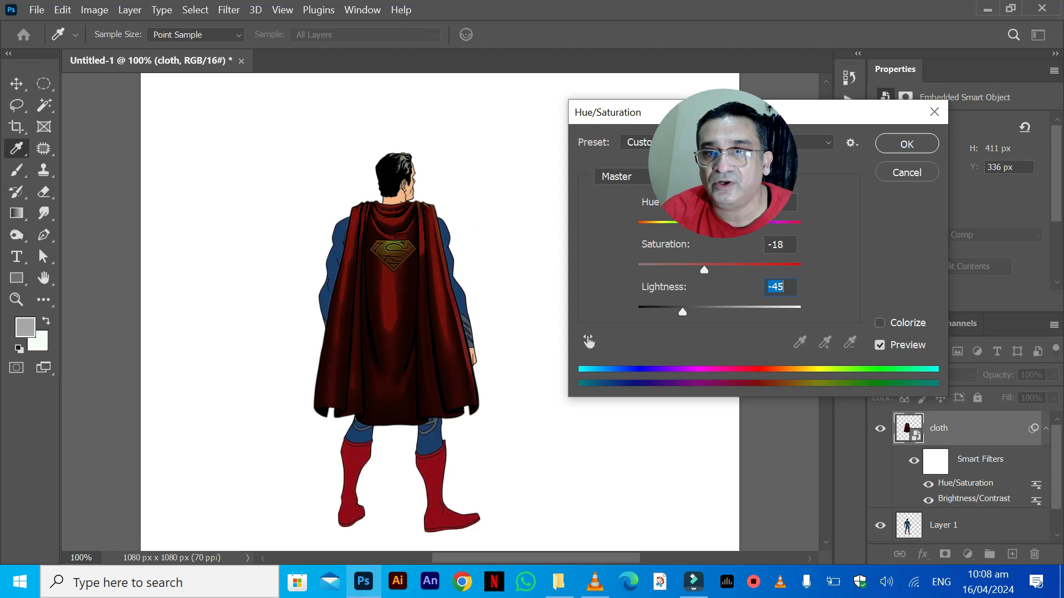
pyautogui.click(907, 143)
# Step: Move the cape slightly down and left on the figure's back to about X 302 px, Y 352 px
pyautogui.press('v')
pyautogui.moveTo(401, 209); pyautogui.dragTo(396, 217)
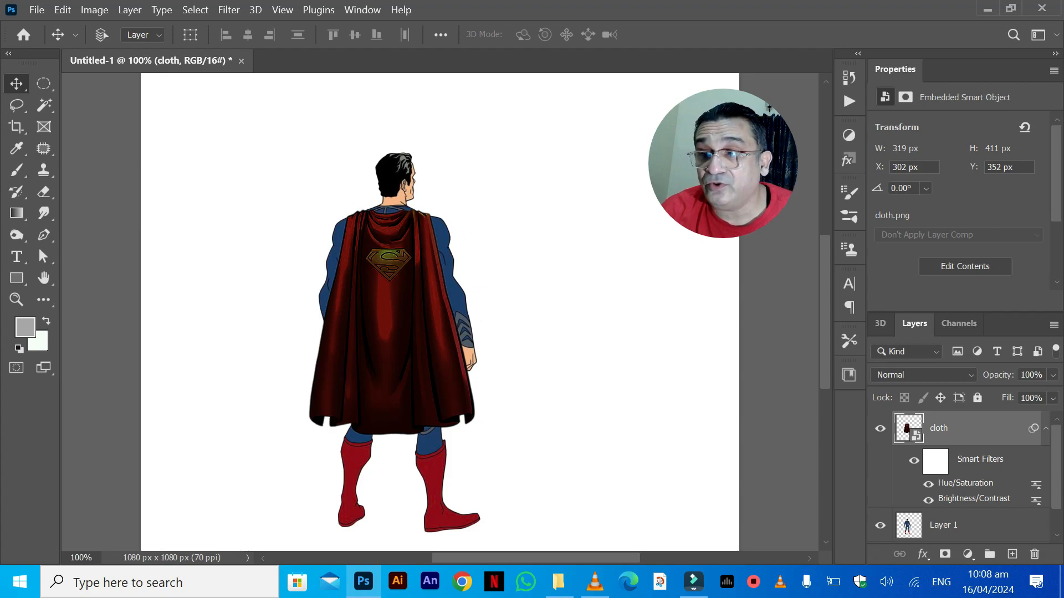
pyautogui.scroll(-1, 967, 477)
pyautogui.scroll(1, 967, 477)
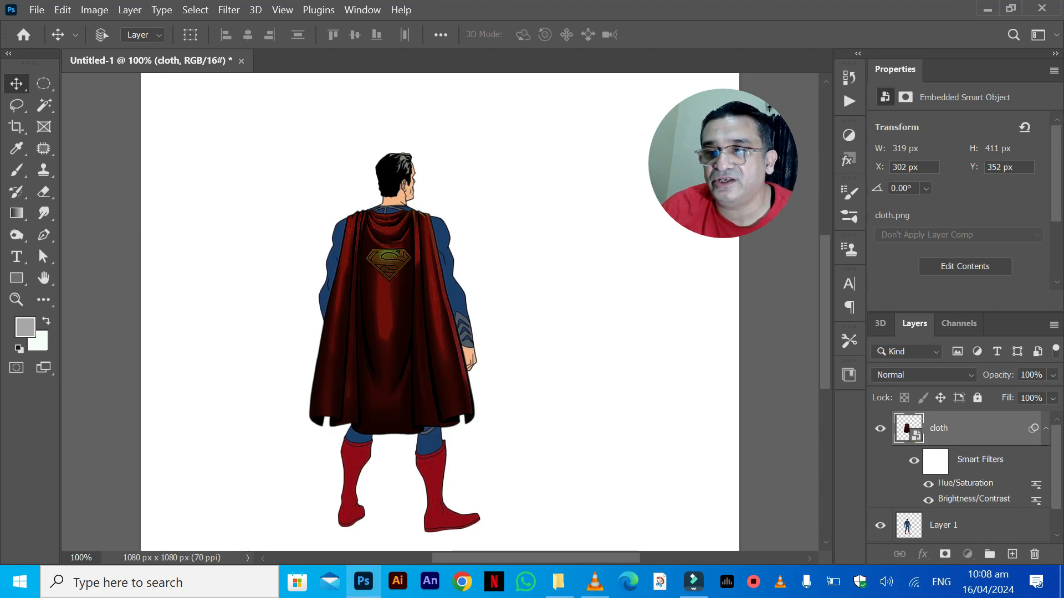
# Step: Duplicate the cloth layer six times
pyautogui.hotkey('ctrl', 'j')
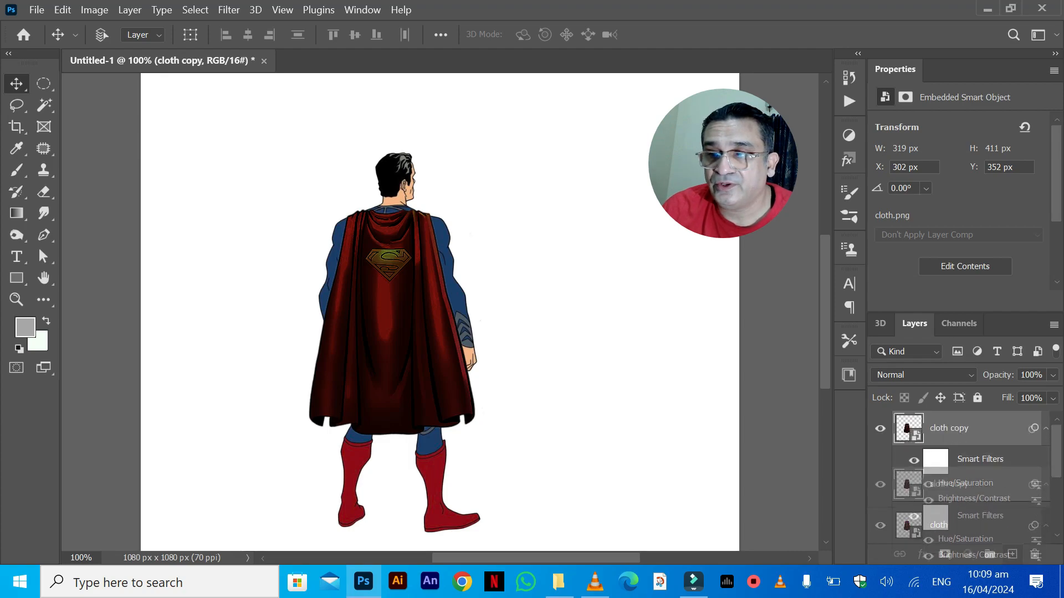
pyautogui.hotkey('ctrl', 'j')
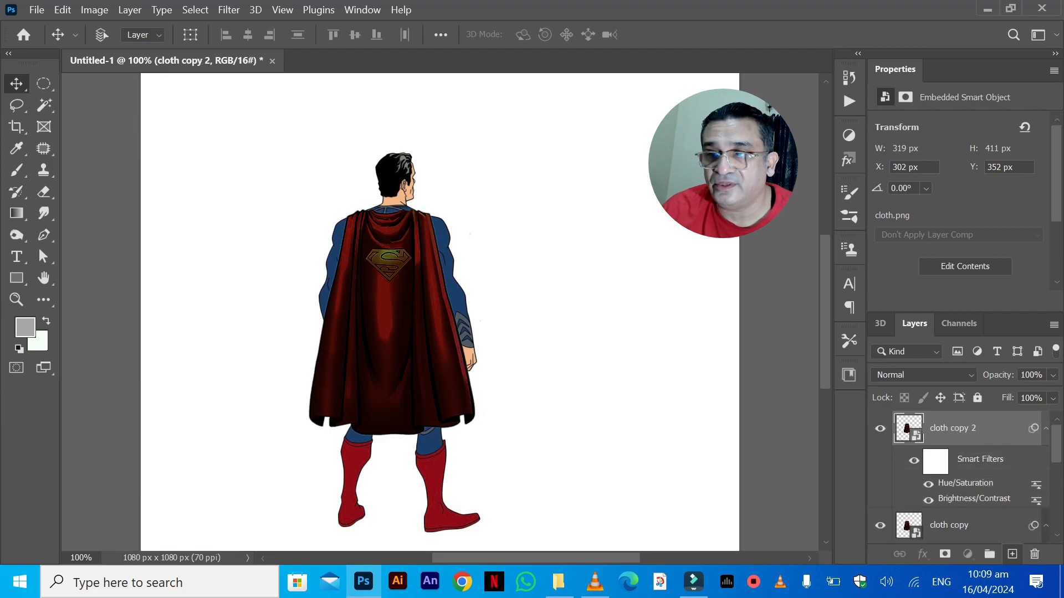
pyautogui.hotkey('ctrl', 'j')
pyautogui.hotkey('ctrl', 'j')
pyautogui.hotkey('ctrl', 'j')
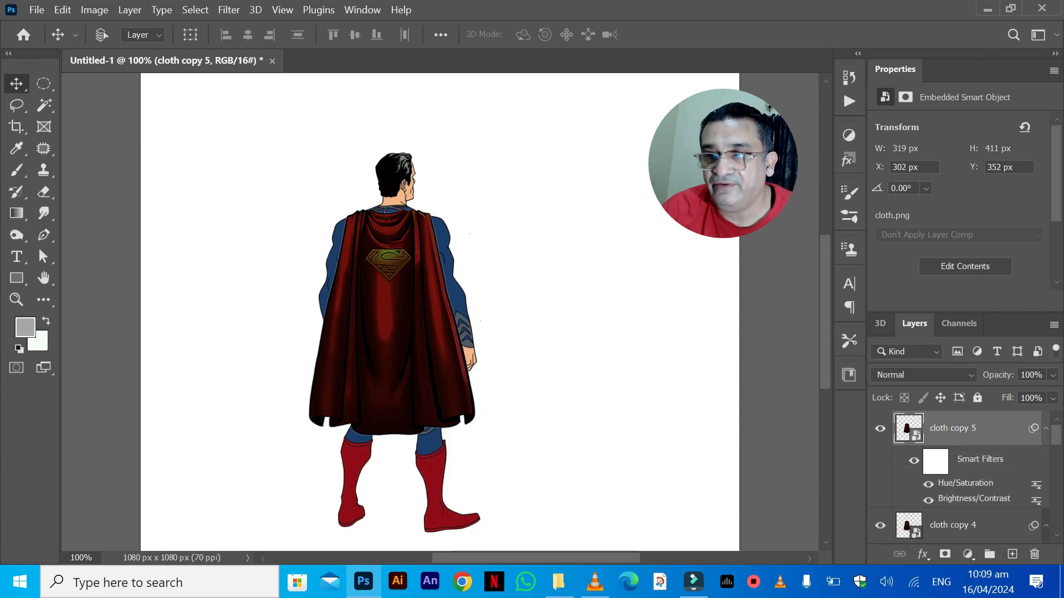
pyautogui.hotkey('ctrl', 'j')
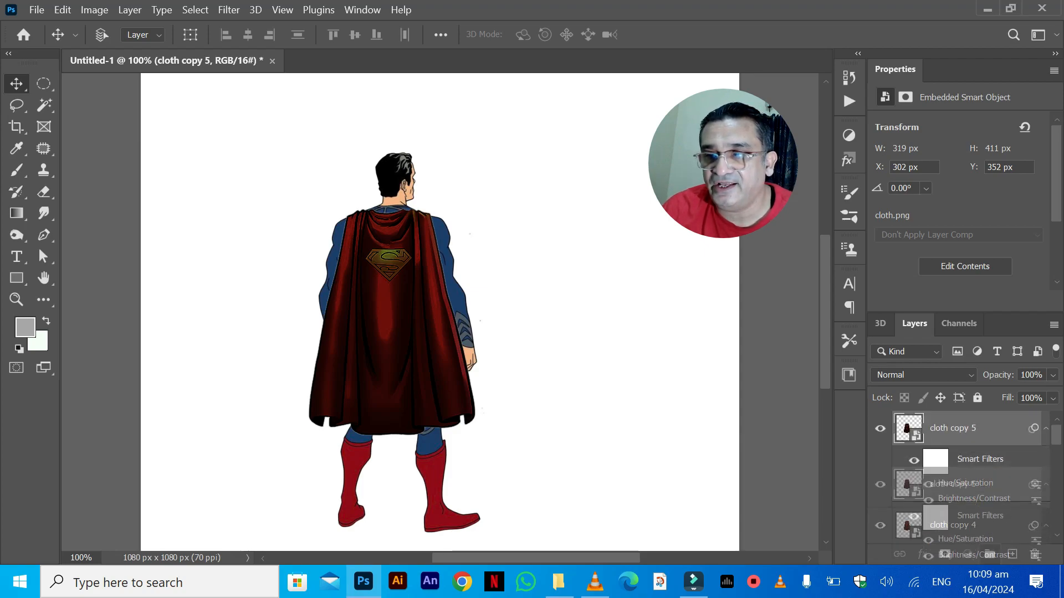
# Step: Hide all six duplicate cape layers, from cloth copy 6 down to cloth copy
pyautogui.click(880, 428)
pyautogui.click(880, 526)
pyautogui.scroll(-3, 964, 477)
pyautogui.click(880, 490)
pyautogui.scroll(-3, 965, 477)
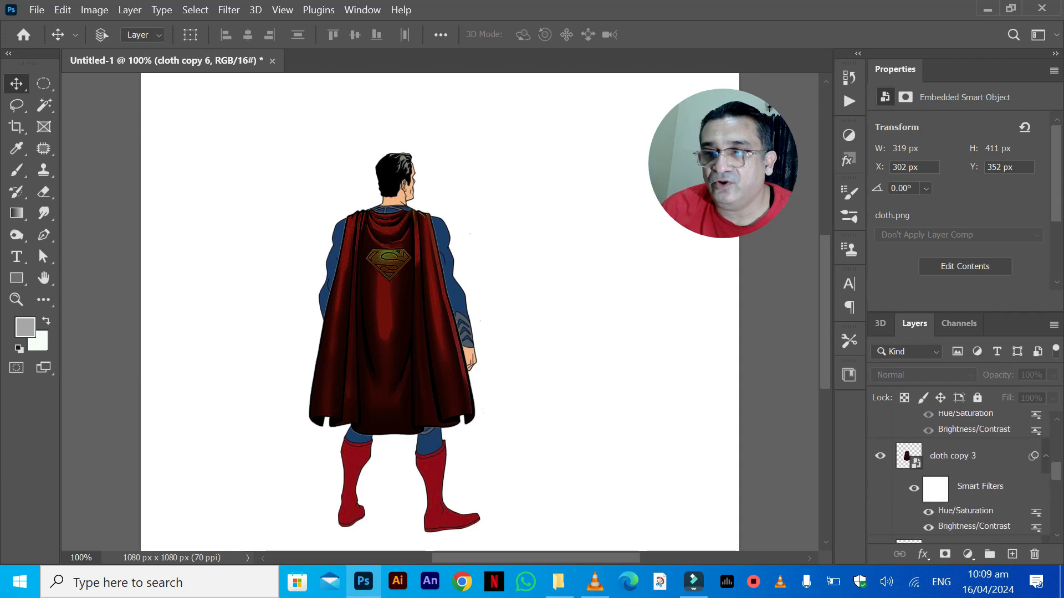
pyautogui.click(880, 456)
pyautogui.scroll(-3, 880, 455)
pyautogui.click(880, 451)
pyautogui.scroll(-3, 880, 451)
pyautogui.click(880, 449)
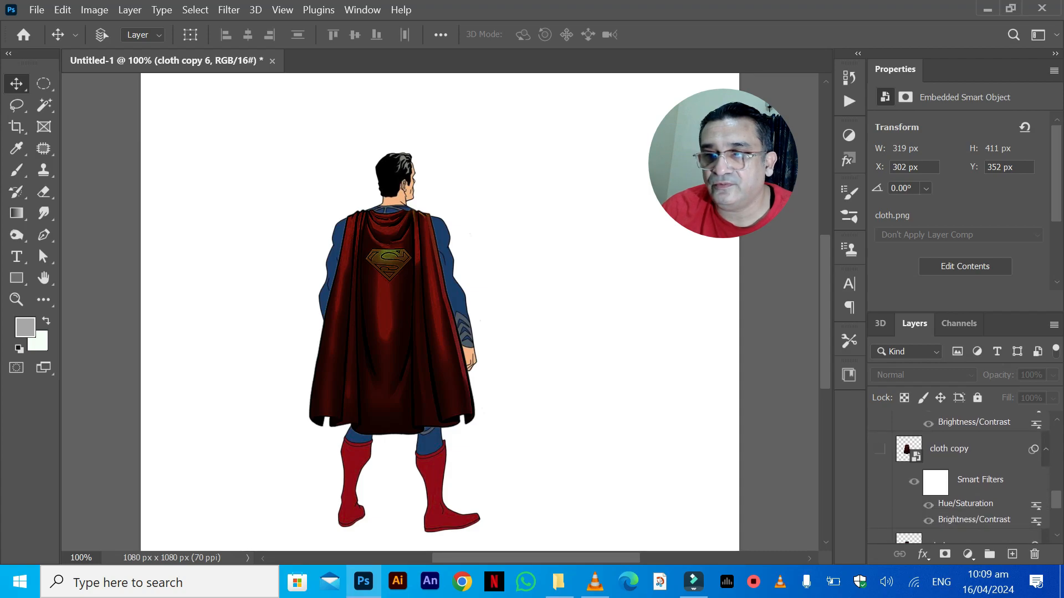
# Step: Select the original cloth layer and check it by switching its visibility off and back on
pyautogui.scroll(-3, 880, 448)
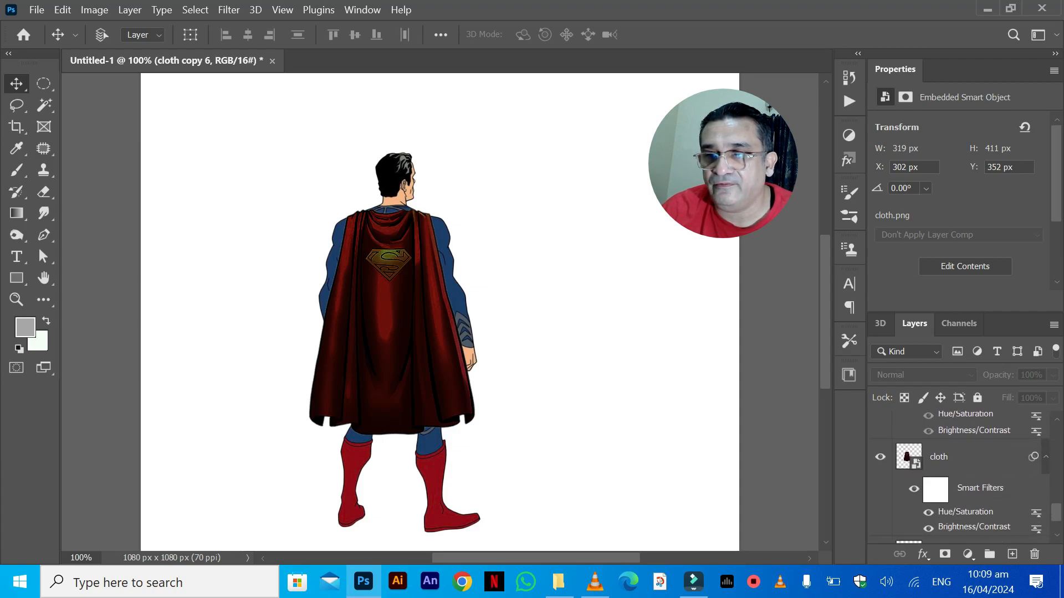
pyautogui.click(964, 456)
pyautogui.click(880, 456)
pyautogui.click(880, 457)
pyautogui.click(880, 456)
pyautogui.click(880, 456)
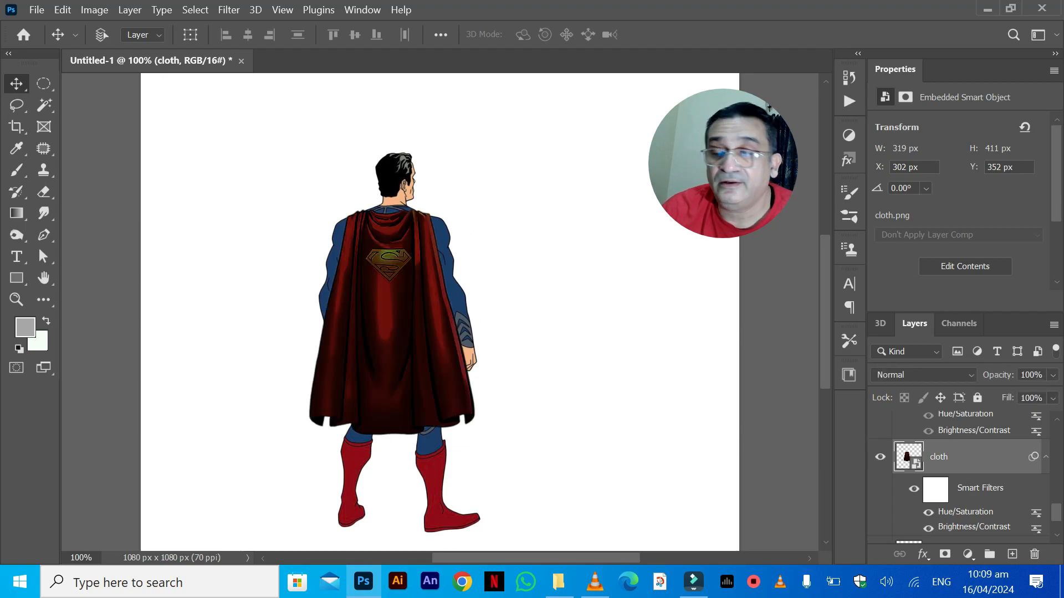
# Step: Show the Timeline and create a frame animation for the document
pyautogui.click(363, 9)
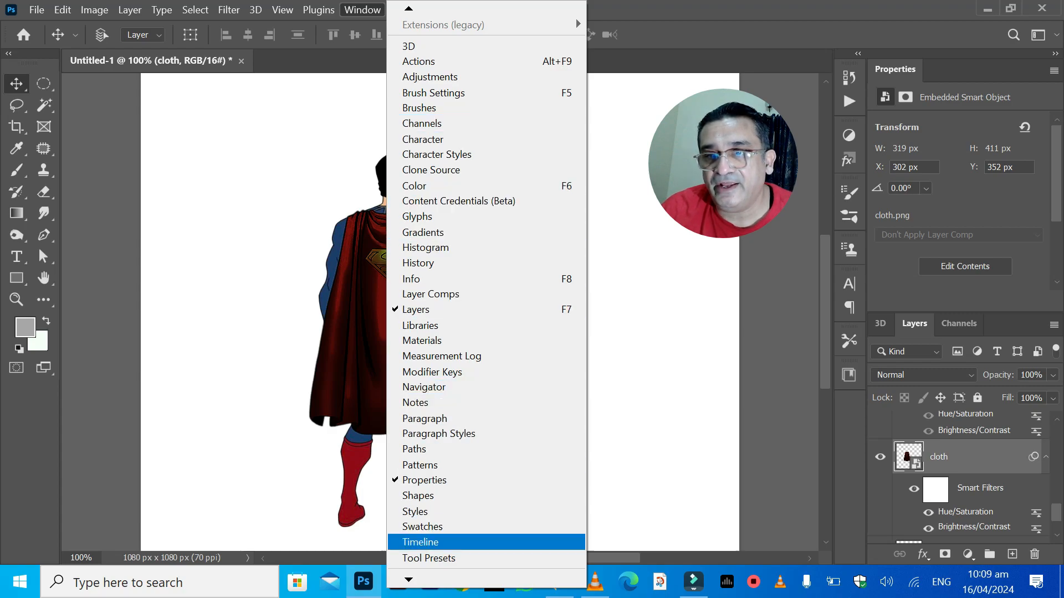
pyautogui.click(420, 542)
pyautogui.moveTo(469, 234); pyautogui.dragTo(473, 386)
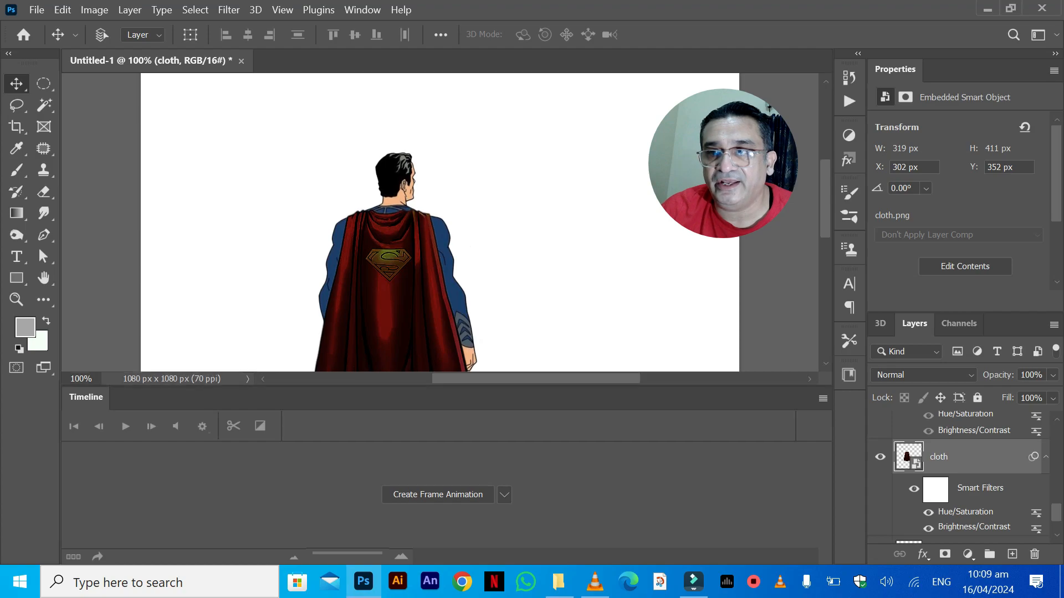
pyautogui.scroll(-3, 437, 221)
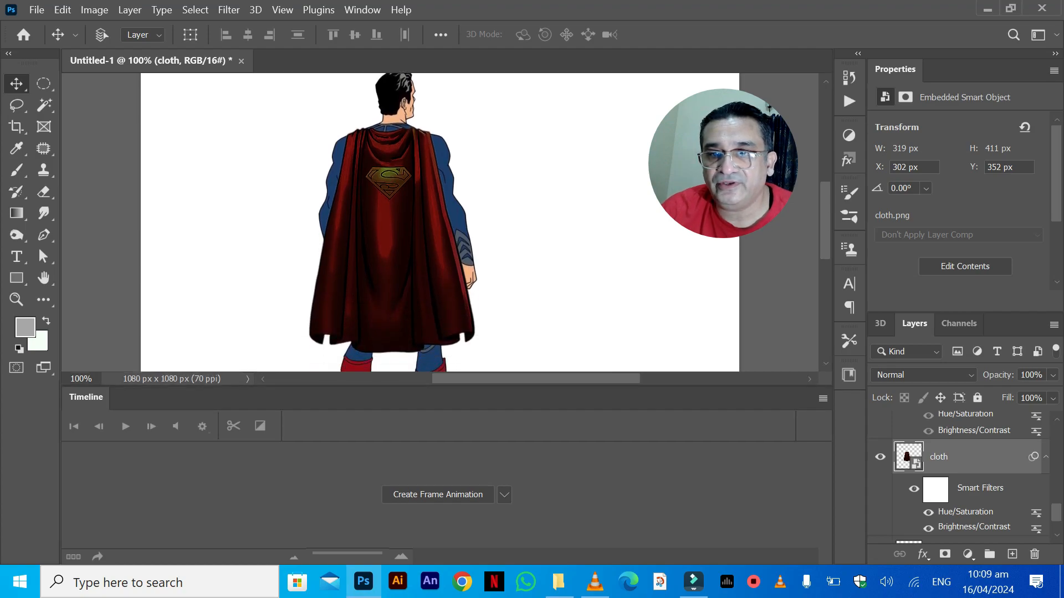
pyautogui.click(437, 494)
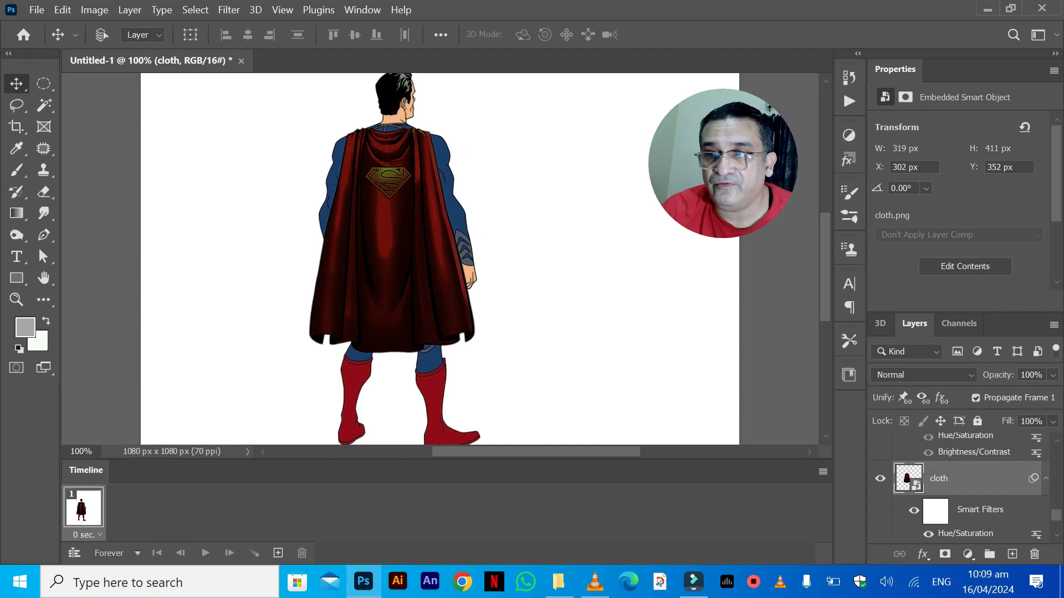
# Step: Start Puppet Warp on the cloth layer and place five pins down the middle of the cape from collar to hem
pyautogui.scroll(3, 964, 487)
pyautogui.scroll(-3, 964, 488)
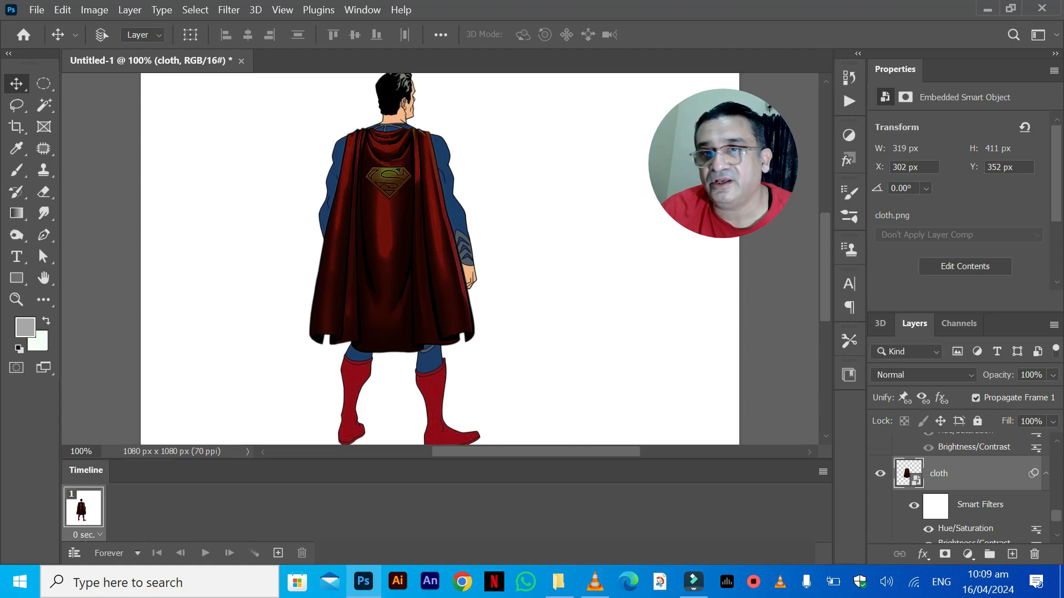
pyautogui.click(94, 9)
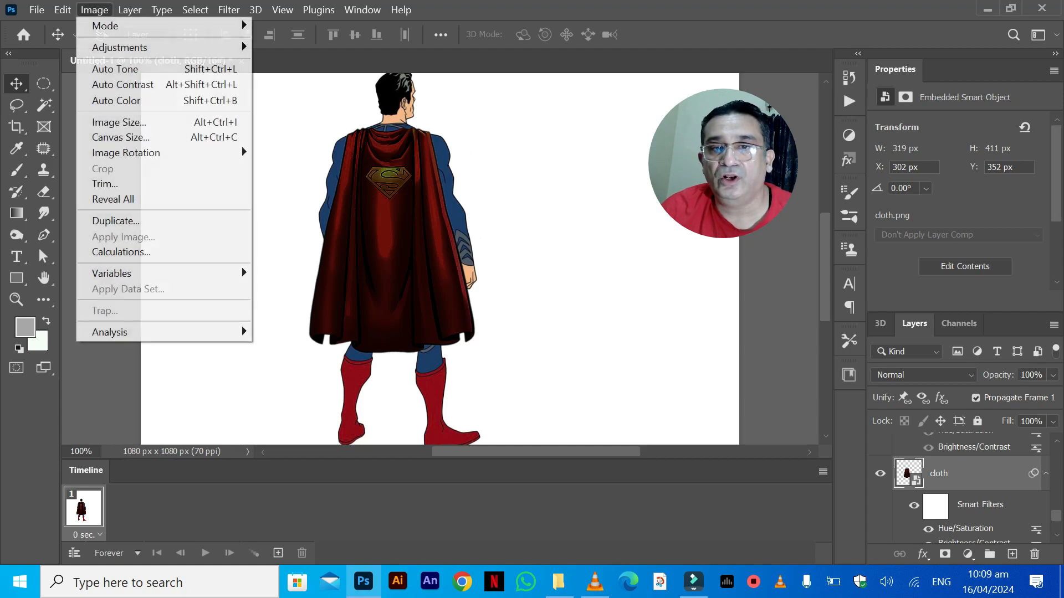
pyautogui.moveTo(62, 10)
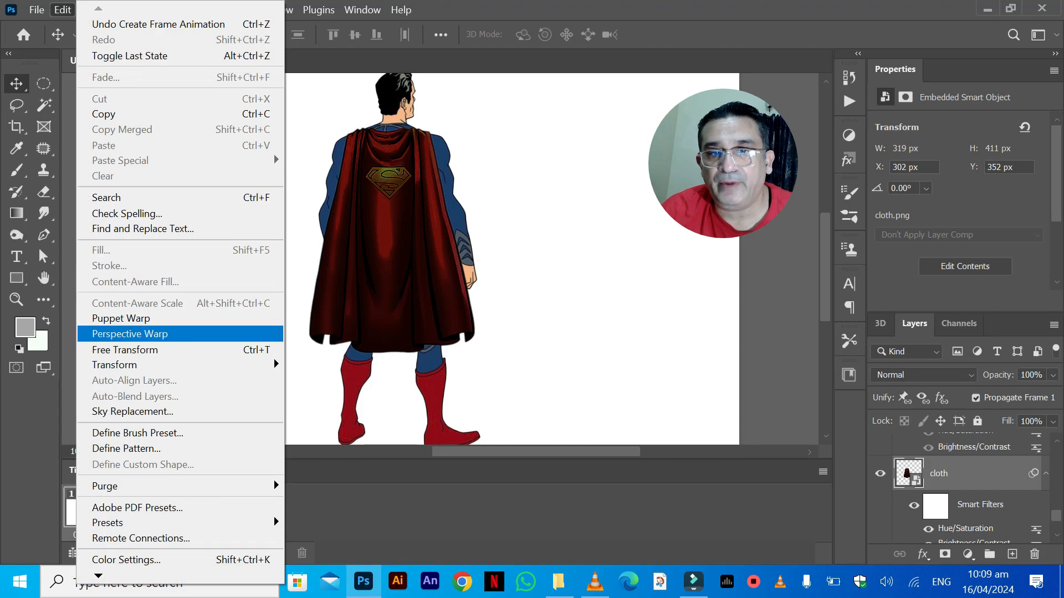
pyautogui.click(120, 318)
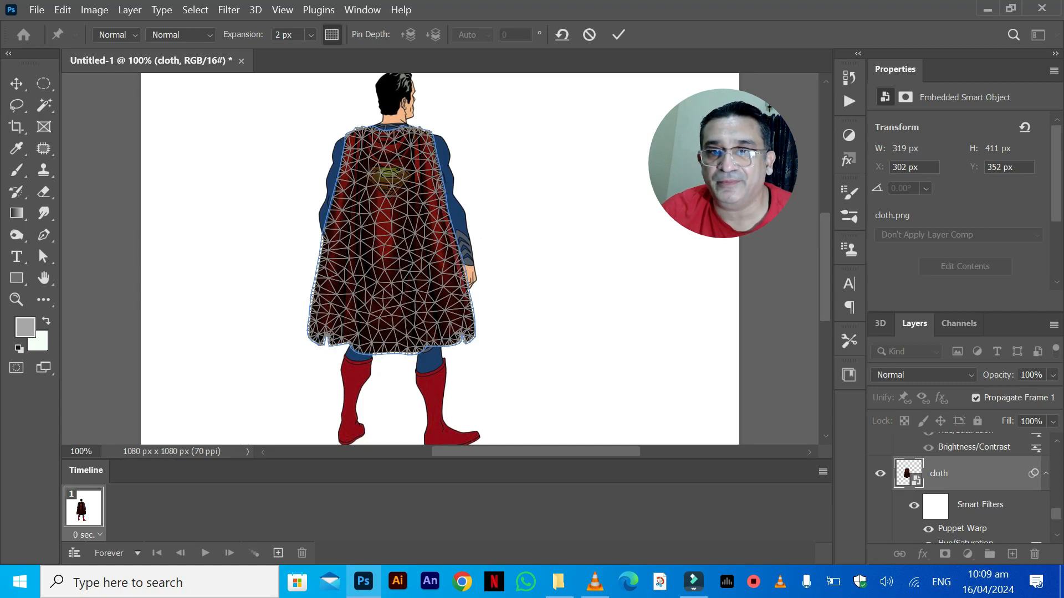
pyautogui.click(382, 132)
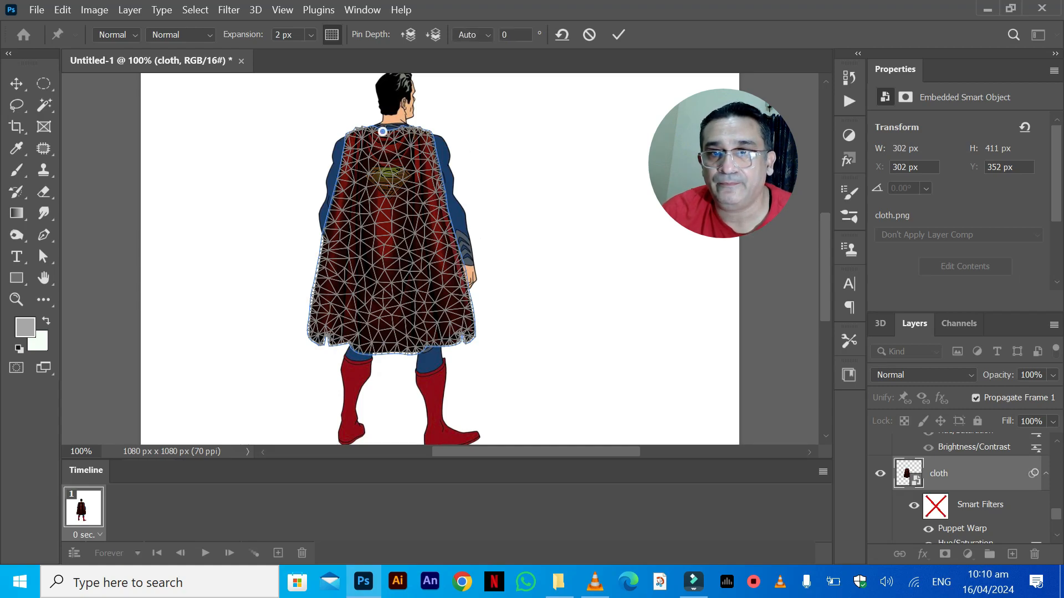
pyautogui.click(381, 194)
pyautogui.click(375, 252)
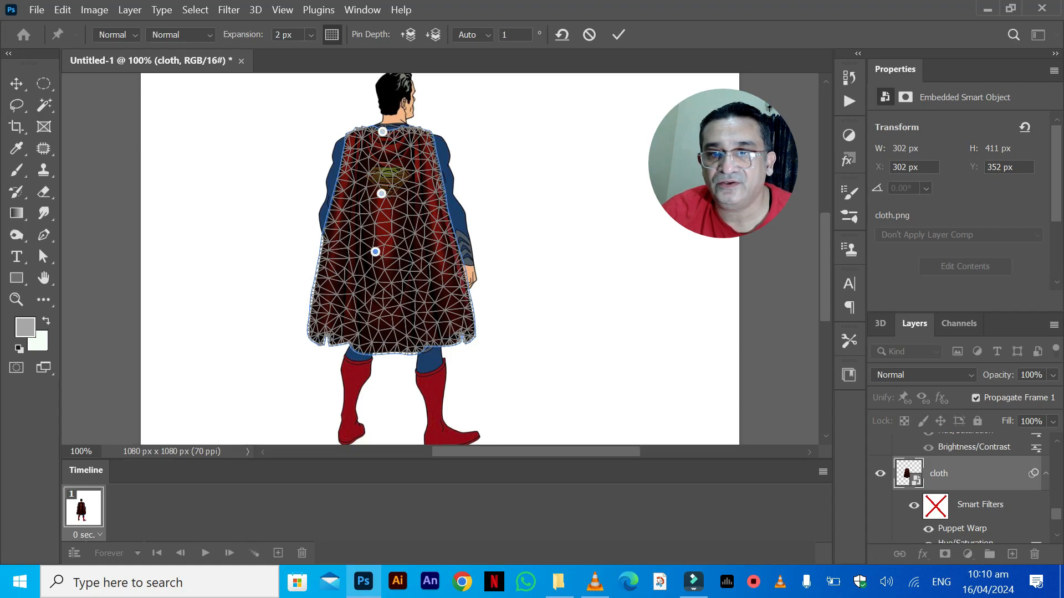
pyautogui.click(375, 293)
pyautogui.click(374, 338)
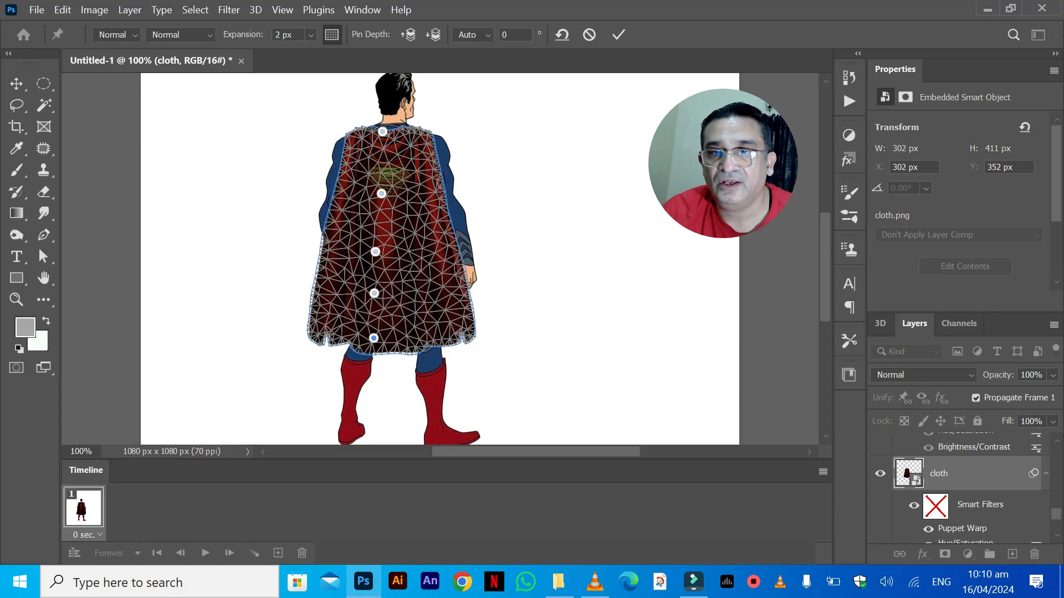
# Step: Move the lower four Puppet Warp pins so the cloth layer's cape swings out to the left, and apply the warp
pyautogui.moveTo(374, 338); pyautogui.dragTo(332, 328)
pyautogui.moveTo(374, 293); pyautogui.dragTo(343, 288)
pyautogui.moveTo(375, 251)
pyautogui.mouseDown()
pyautogui.moveTo(372, 221)
pyautogui.moveTo(359, 251)
pyautogui.mouseUp()
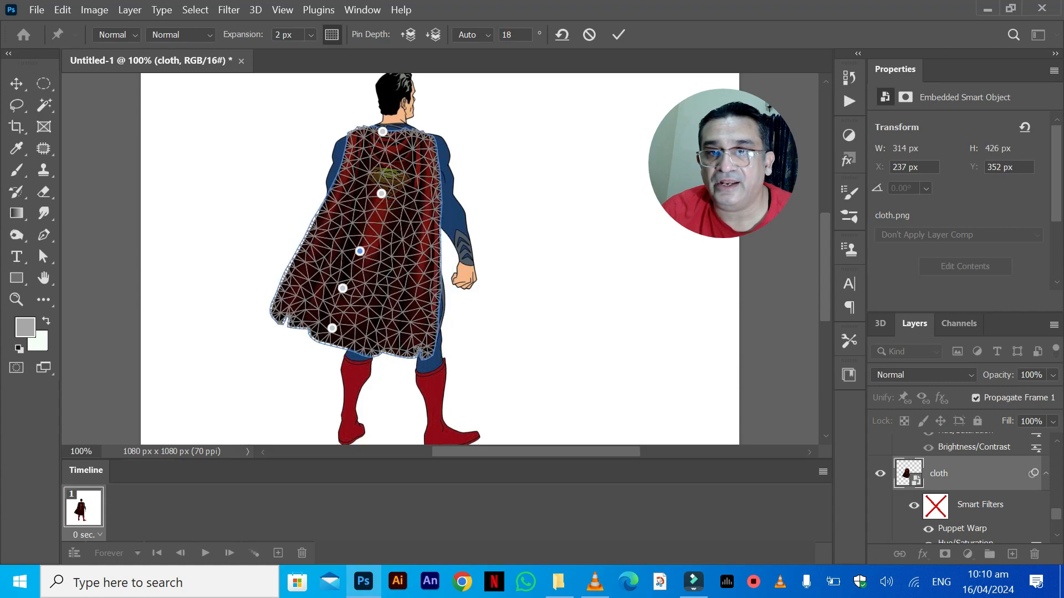
pyautogui.moveTo(382, 194)
pyautogui.mouseDown()
pyautogui.moveTo(376, 161)
pyautogui.moveTo(372, 193)
pyautogui.mouseUp()
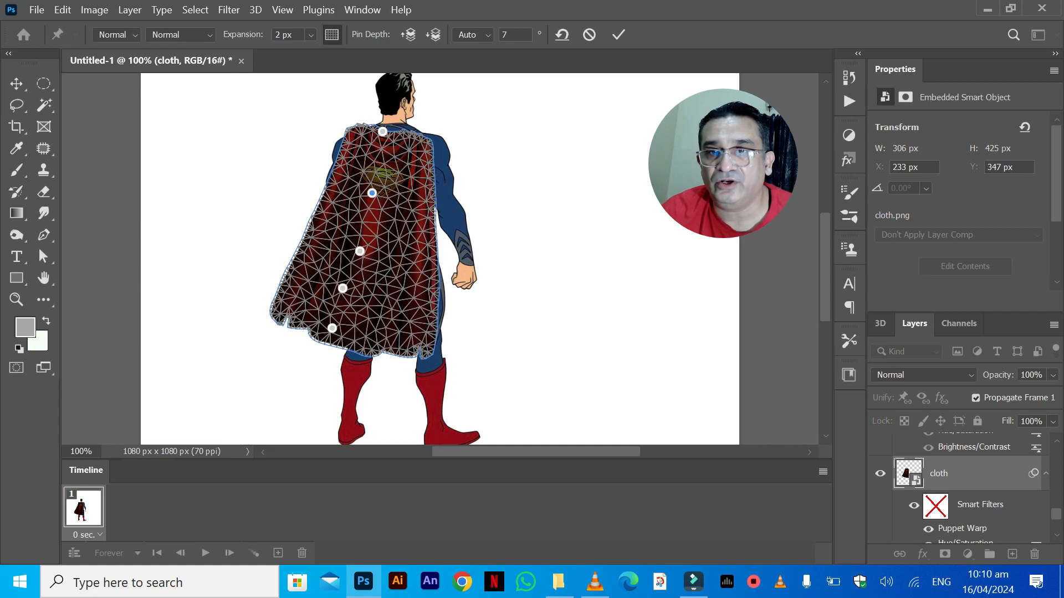
pyautogui.moveTo(372, 192)
pyautogui.mouseDown()
pyautogui.moveTo(382, 157)
pyautogui.moveTo(386, 192)
pyautogui.mouseUp()
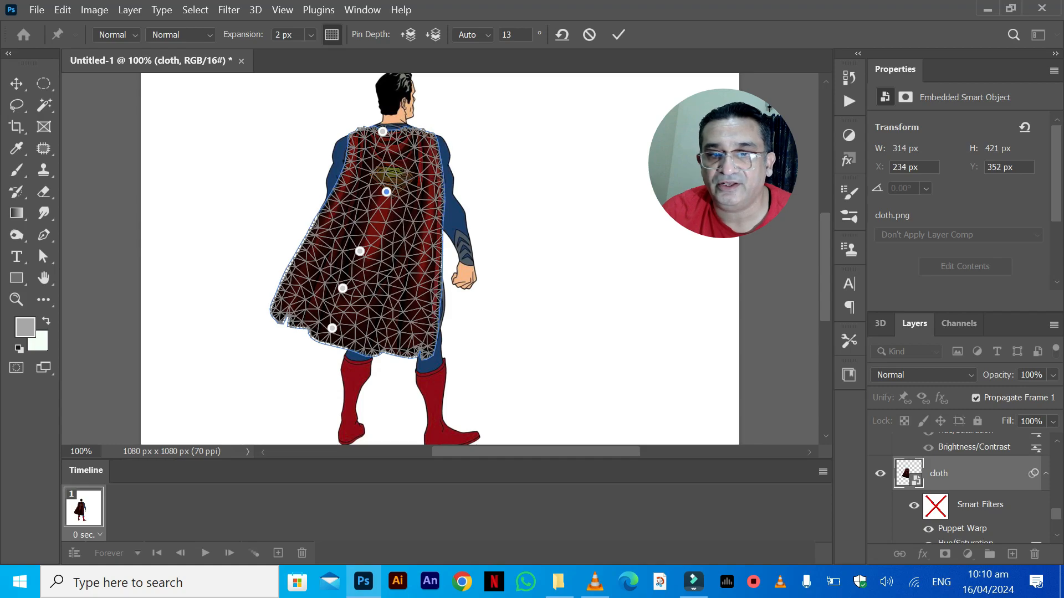
pyautogui.press('Return')
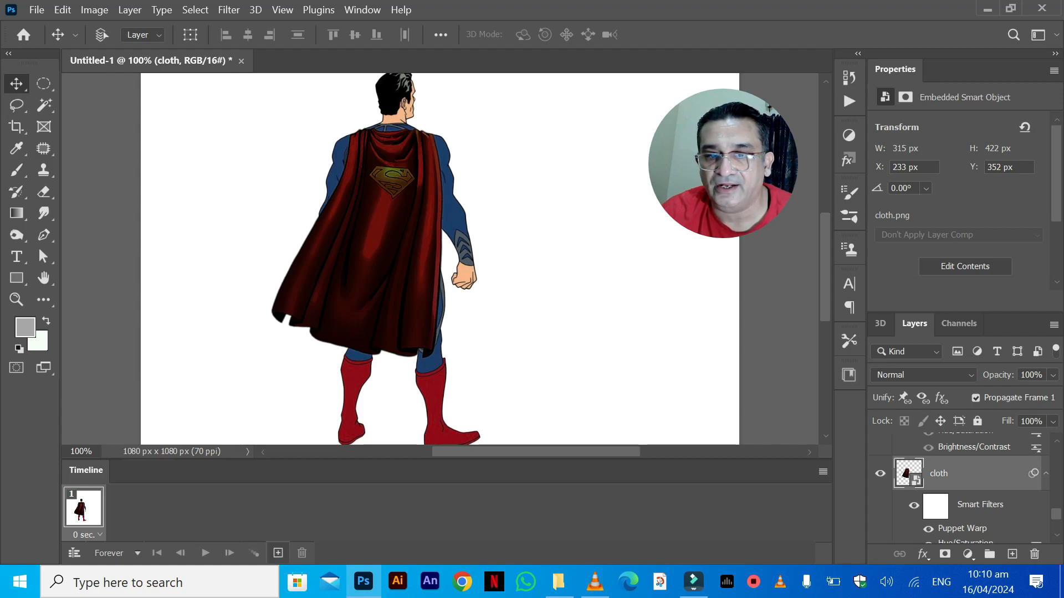
pyautogui.click(278, 553)
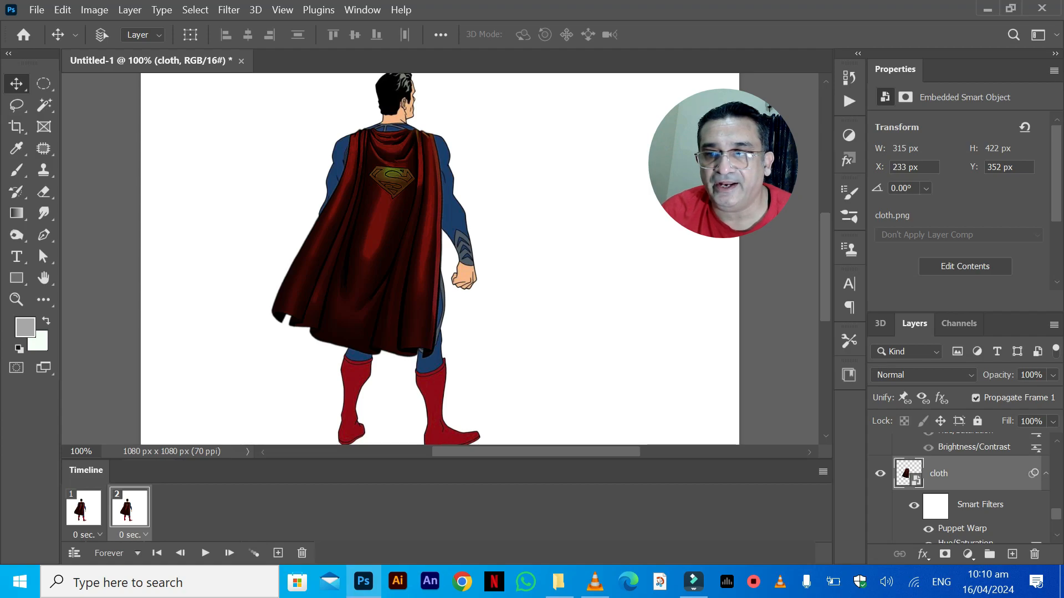
pyautogui.click(880, 473)
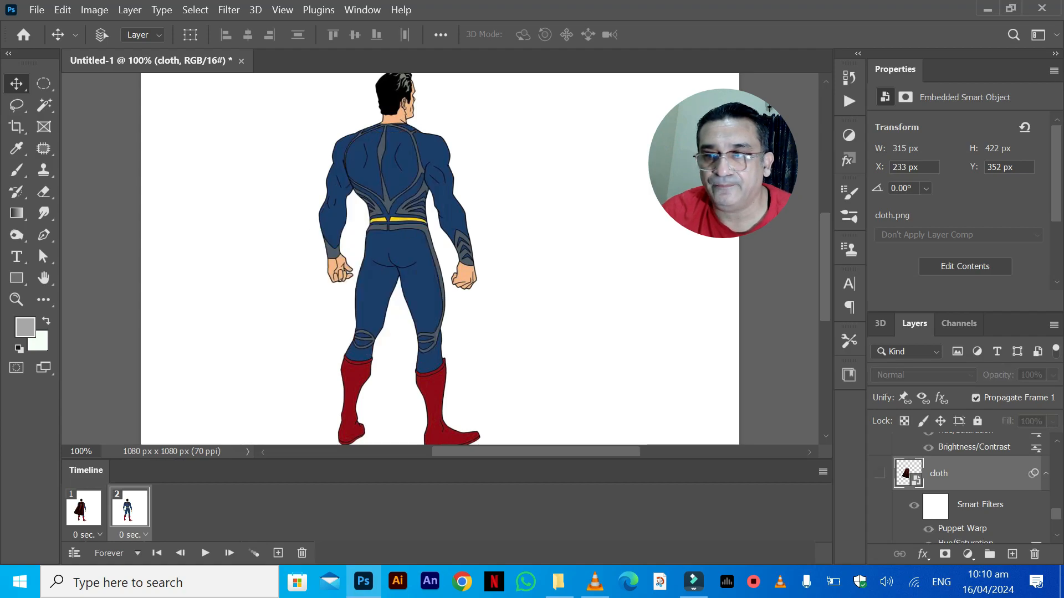
pyautogui.hotkey('ctrl', 'j')
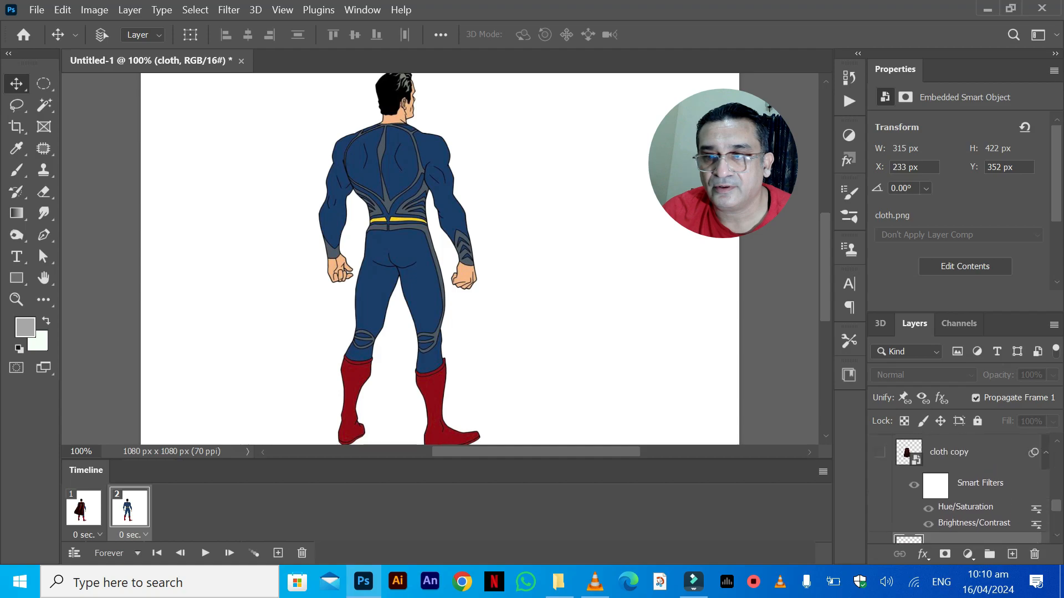
pyautogui.click(965, 462)
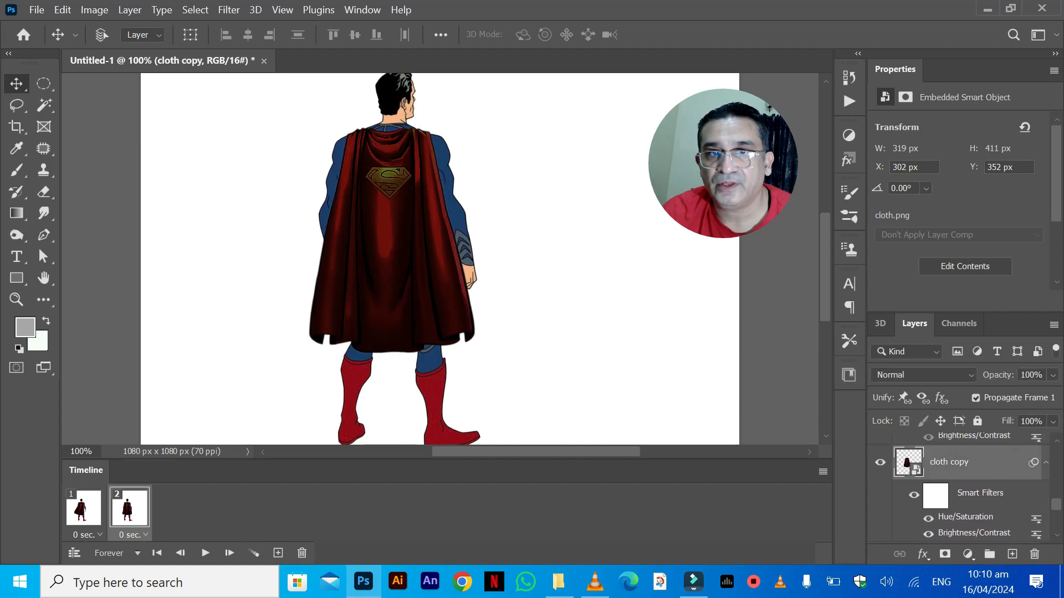
pyautogui.click(95, 10)
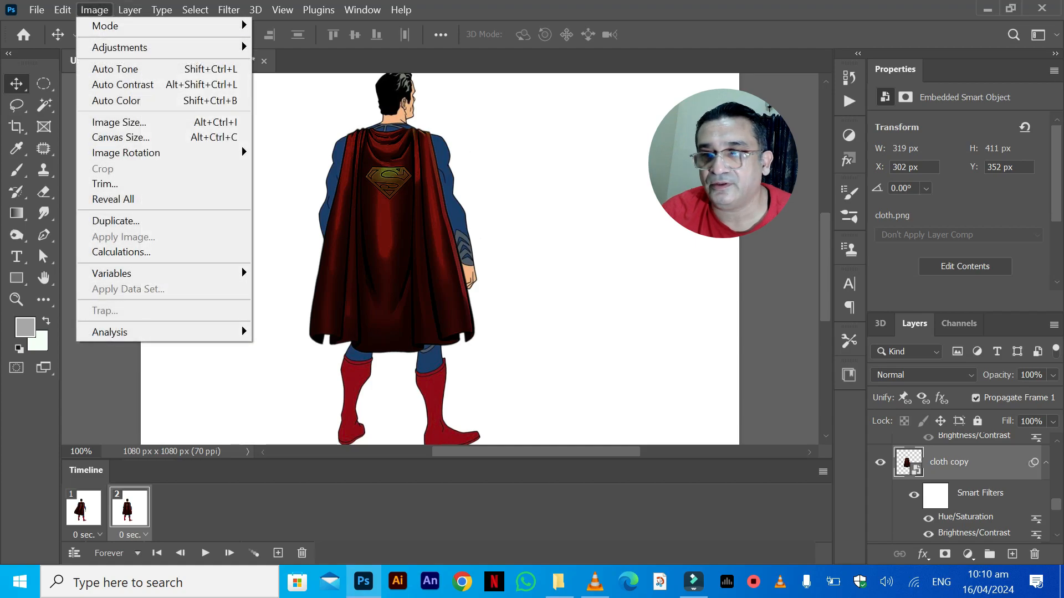
pyautogui.press('Escape')
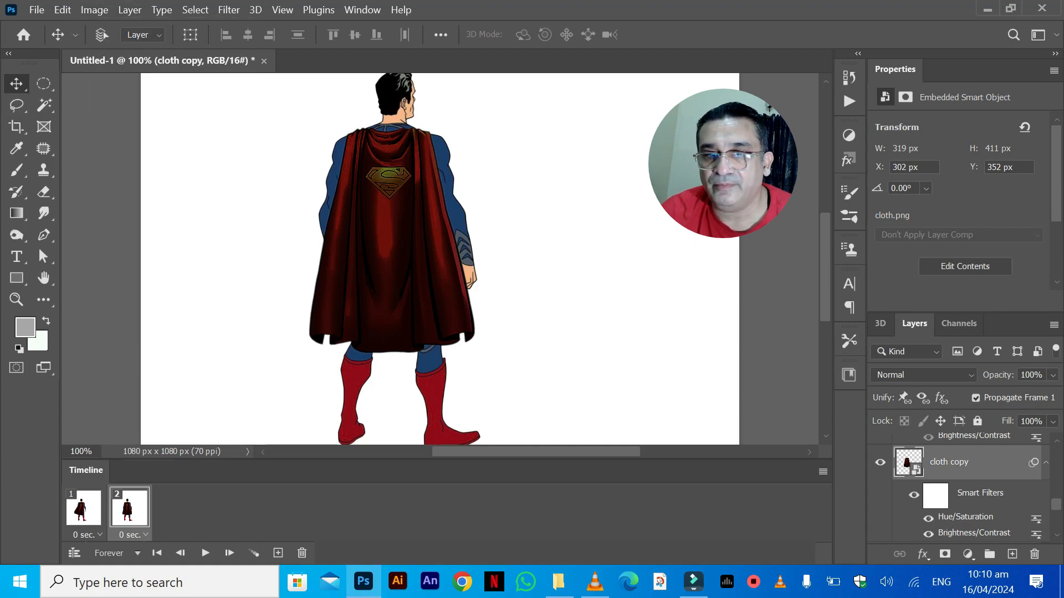
pyautogui.rightClick(123, 518)
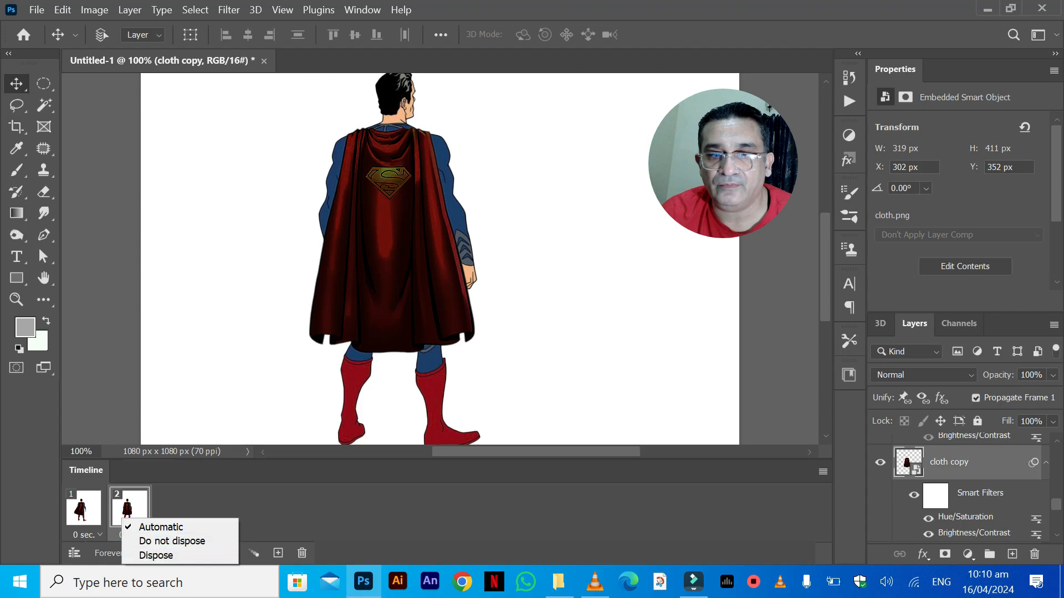
pyautogui.press('Escape')
pyautogui.click(302, 553)
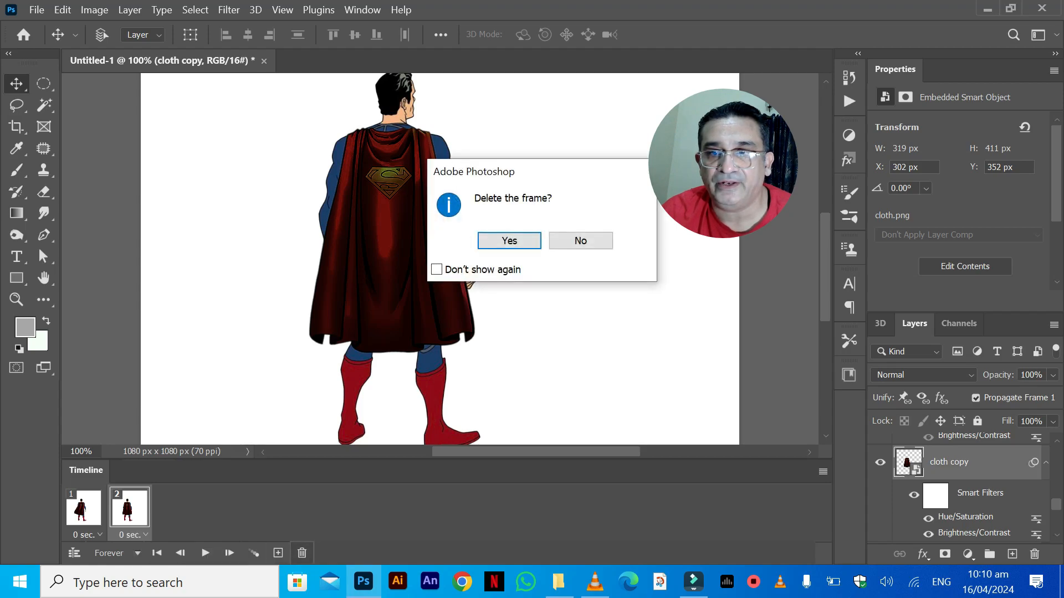
pyautogui.press('Return')
# Step: Delete all the unwarped duplicate cape layers, from cloth copy 6 down to cloth copy, keeping the original cloth layer
pyautogui.scroll(8, 964, 487)
pyautogui.click(964, 449)
pyautogui.scroll(-5, 964, 488)
pyautogui.scroll(-3, 965, 487)
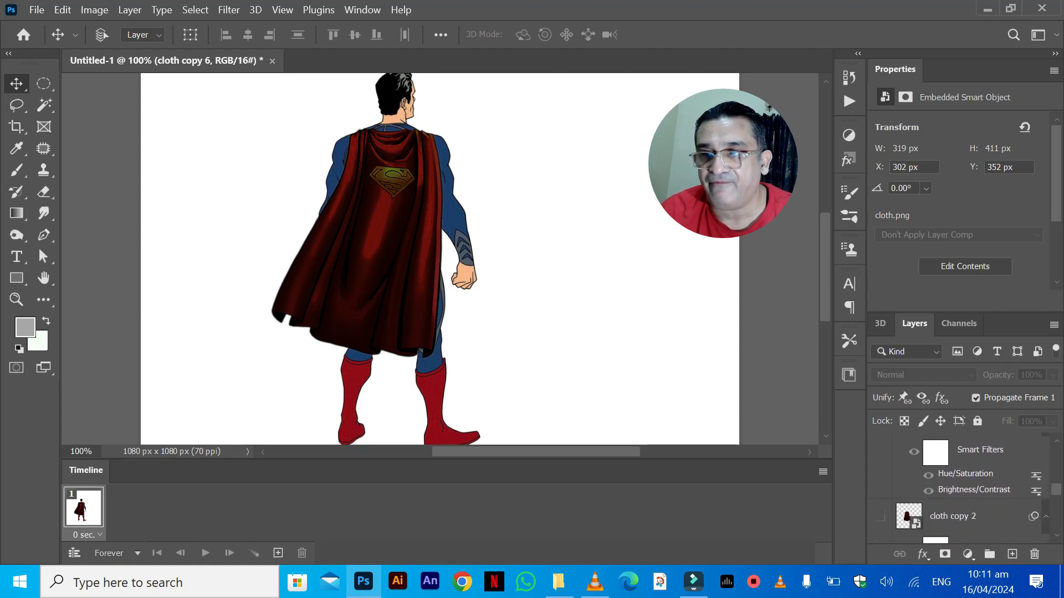
pyautogui.scroll(-3, 964, 488)
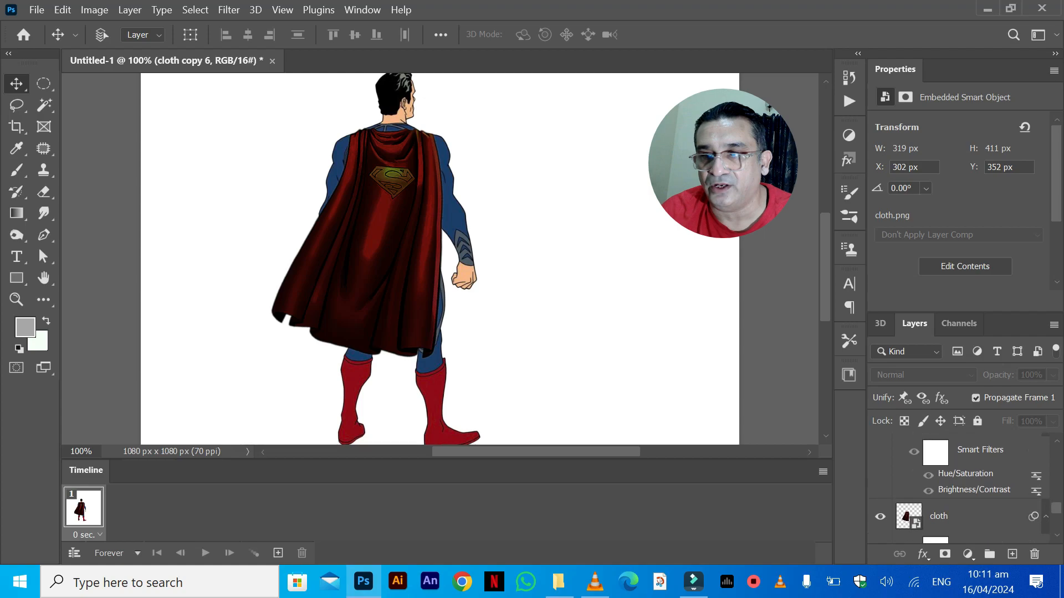
pyautogui.scroll(2, 964, 488)
pyautogui.keyDown('shift'); pyautogui.click(970, 443); pyautogui.keyUp('shift')
pyautogui.moveTo(970, 443); pyautogui.dragTo(970, 488)
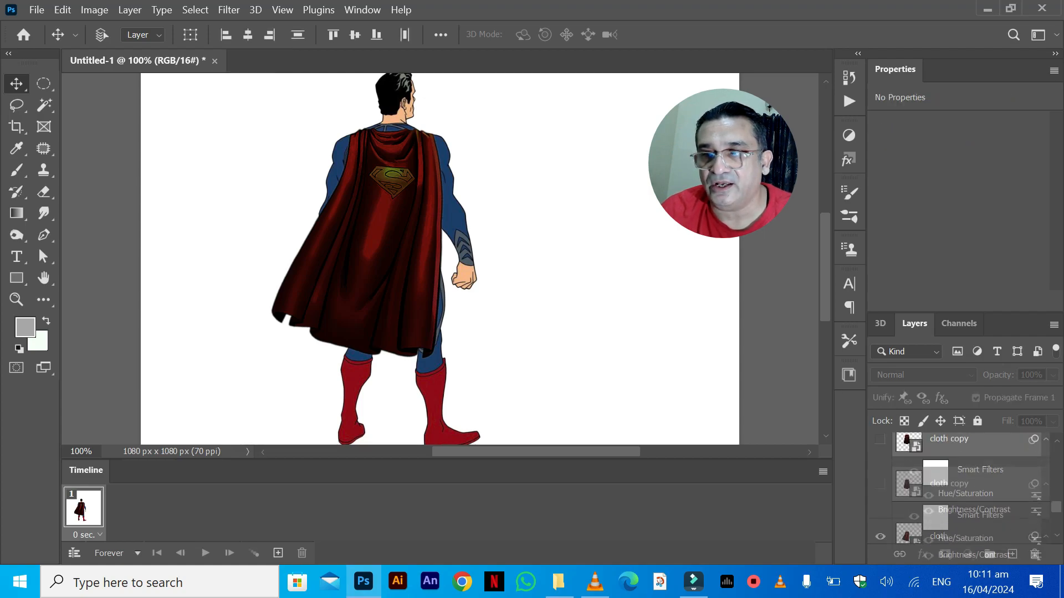
pyautogui.moveTo(970, 532); pyautogui.dragTo(1034, 554)
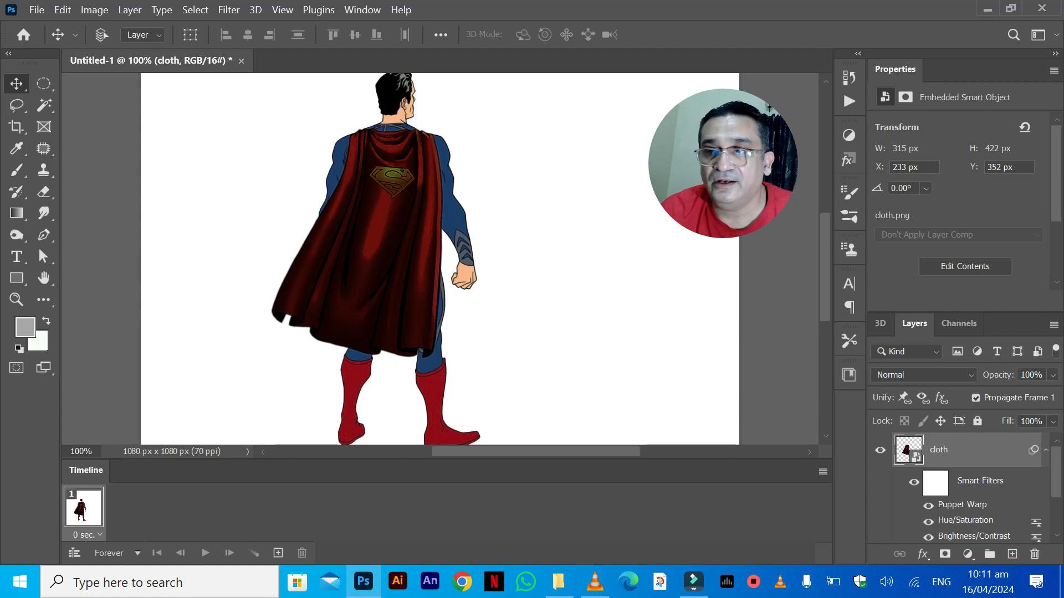
# Step: Duplicate the warped cloth layer five times
pyautogui.moveTo(969, 450); pyautogui.dragTo(1012, 554)
pyautogui.moveTo(970, 450); pyautogui.dragTo(1011, 554)
pyautogui.moveTo(969, 450); pyautogui.dragTo(1012, 554)
# Step: Hide the five duplicate cape layers, from cloth copy 5 down to cloth copy, leaving only the original cloth layer visible
pyautogui.click(880, 449)
pyautogui.scroll(-3, 969, 488)
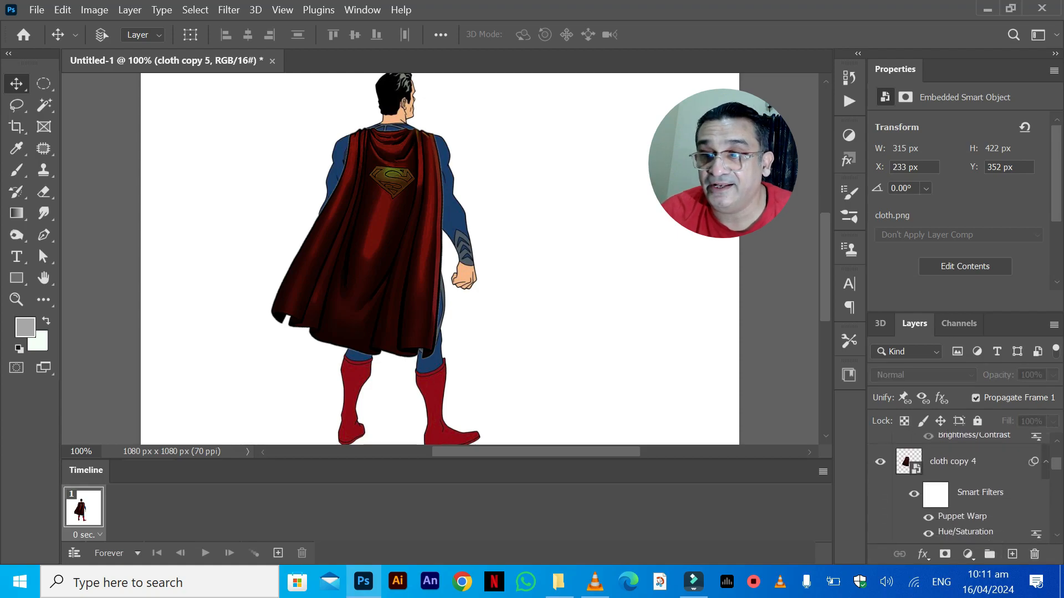
pyautogui.scroll(-2, 970, 487)
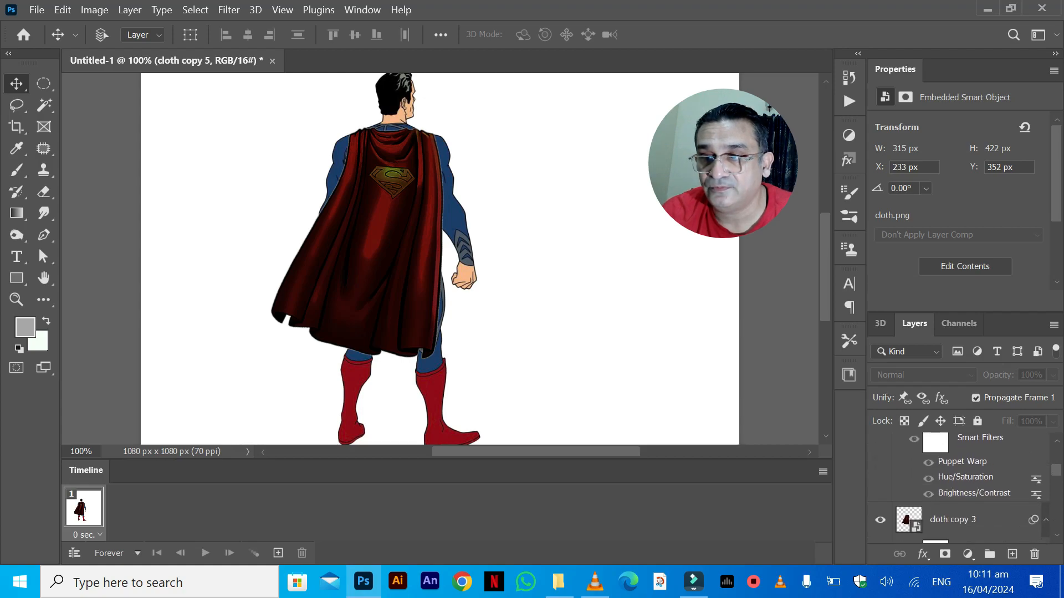
pyautogui.scroll(-2, 970, 488)
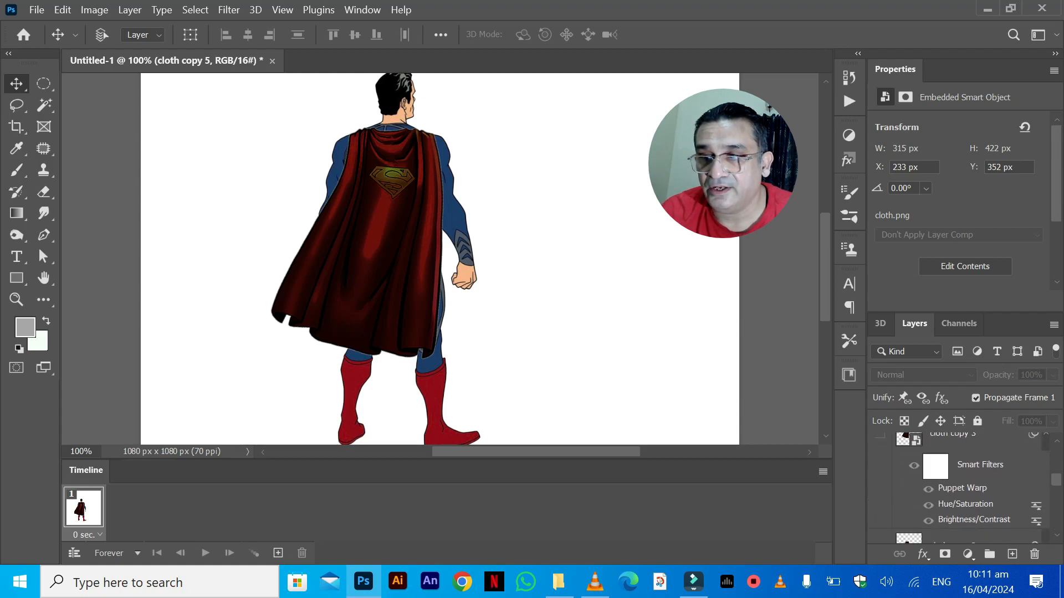
pyautogui.scroll(-2, 969, 488)
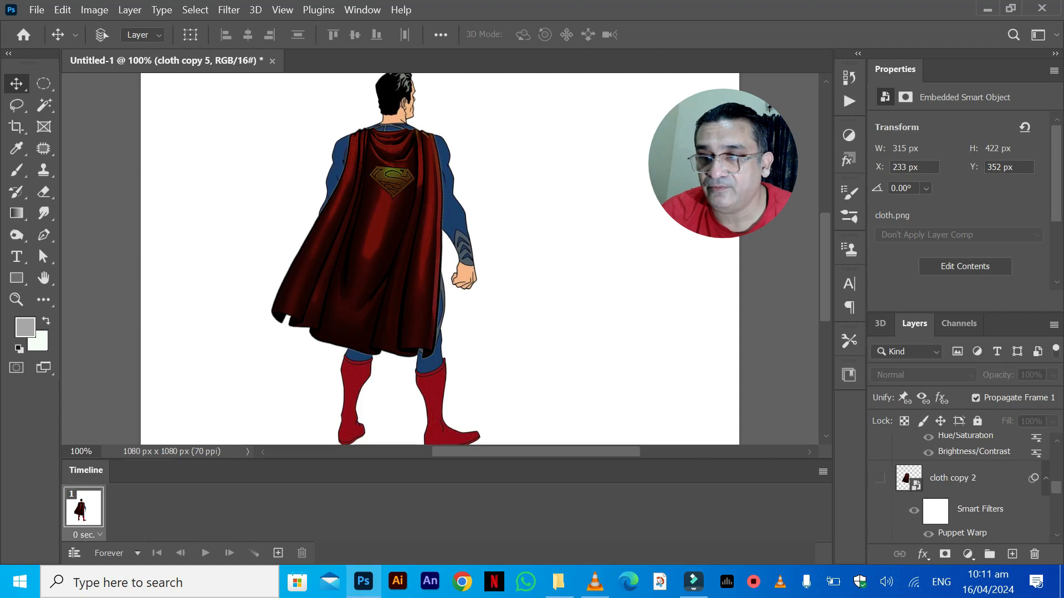
pyautogui.scroll(-2, 969, 488)
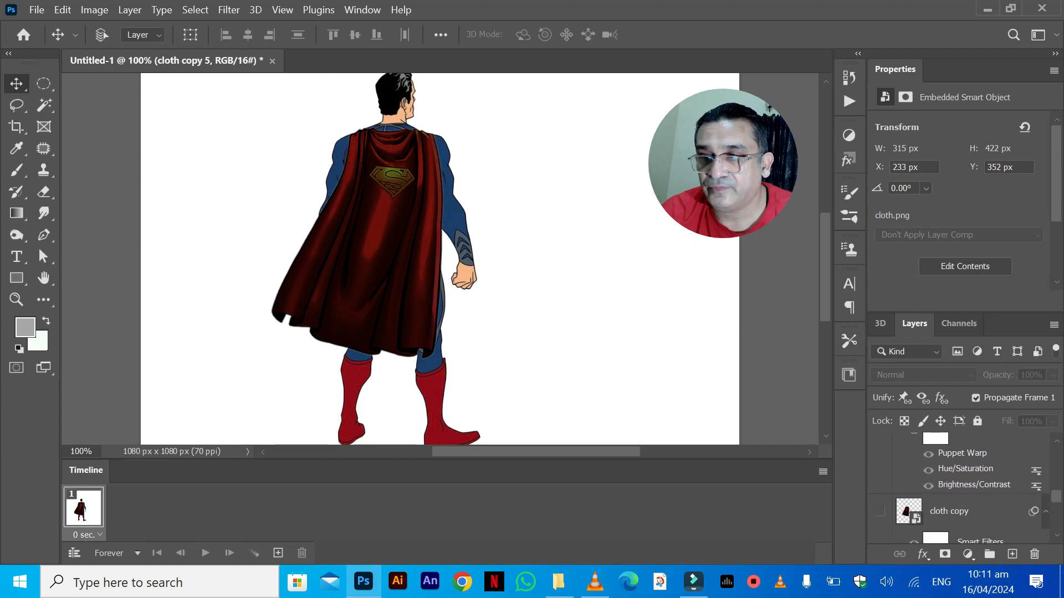
pyautogui.scroll(-3, 970, 488)
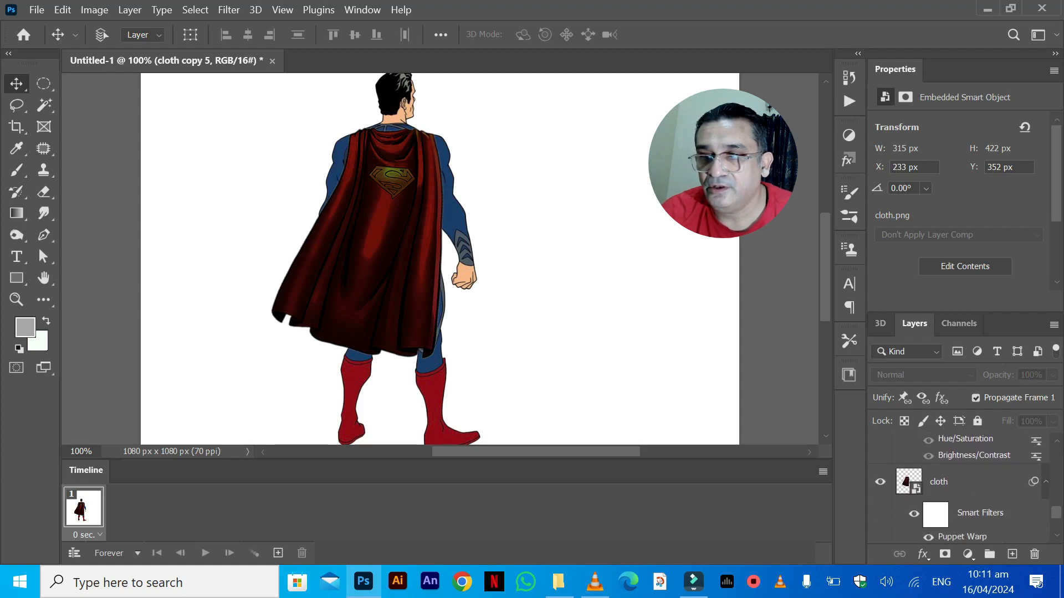
# Step: Add a second animation frame in which the cloth layer is hidden and cloth copy is shown and selected
pyautogui.click(970, 450)
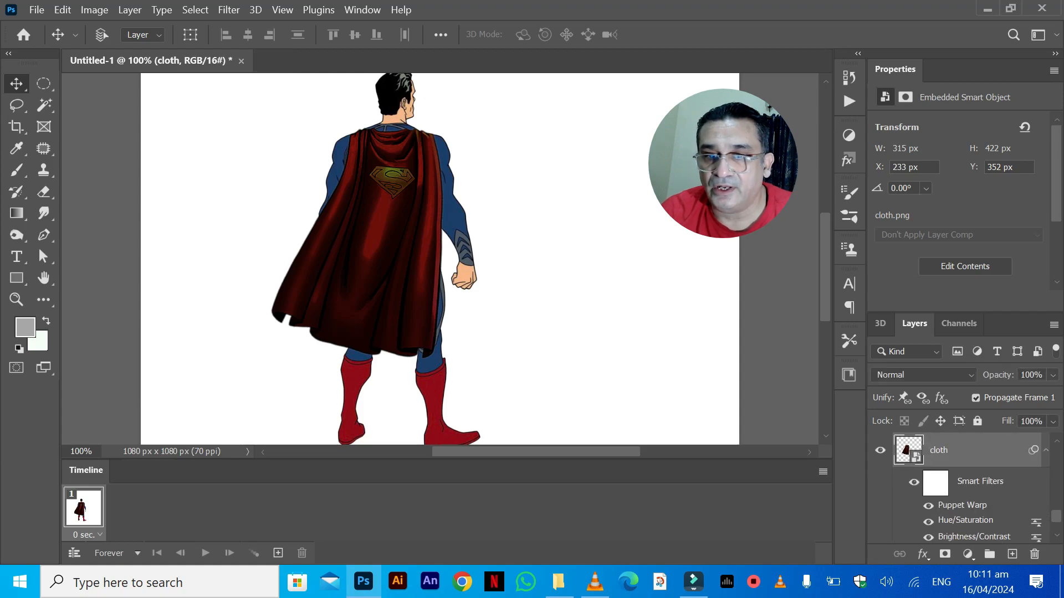
pyautogui.click(277, 553)
pyautogui.click(84, 507)
pyautogui.click(130, 507)
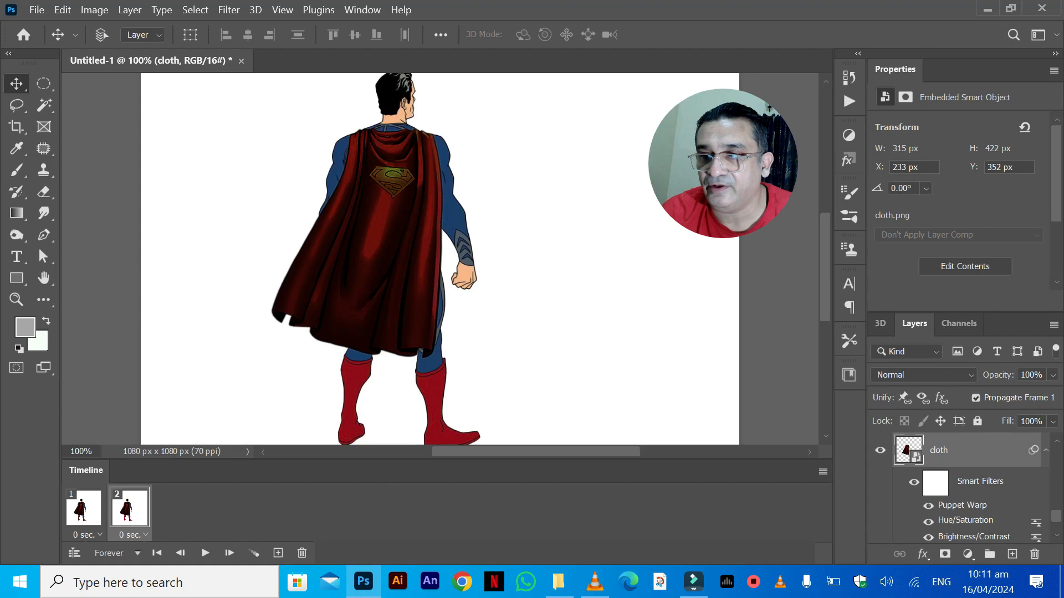
pyautogui.scroll(3, 969, 488)
pyautogui.scroll(-1, 969, 487)
pyautogui.click(880, 520)
pyautogui.scroll(3, 969, 488)
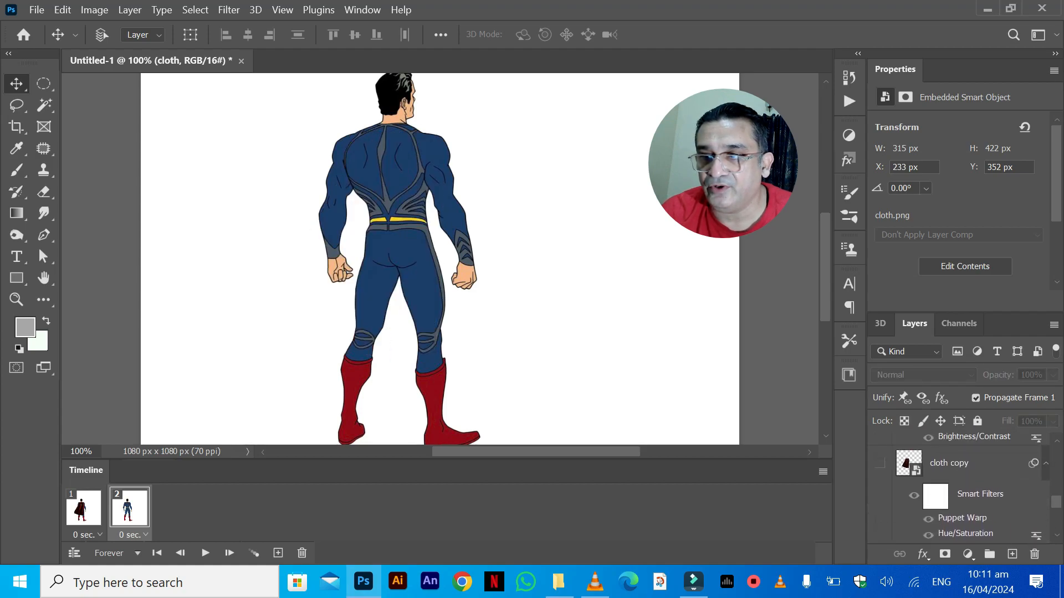
pyautogui.click(880, 464)
pyautogui.click(964, 463)
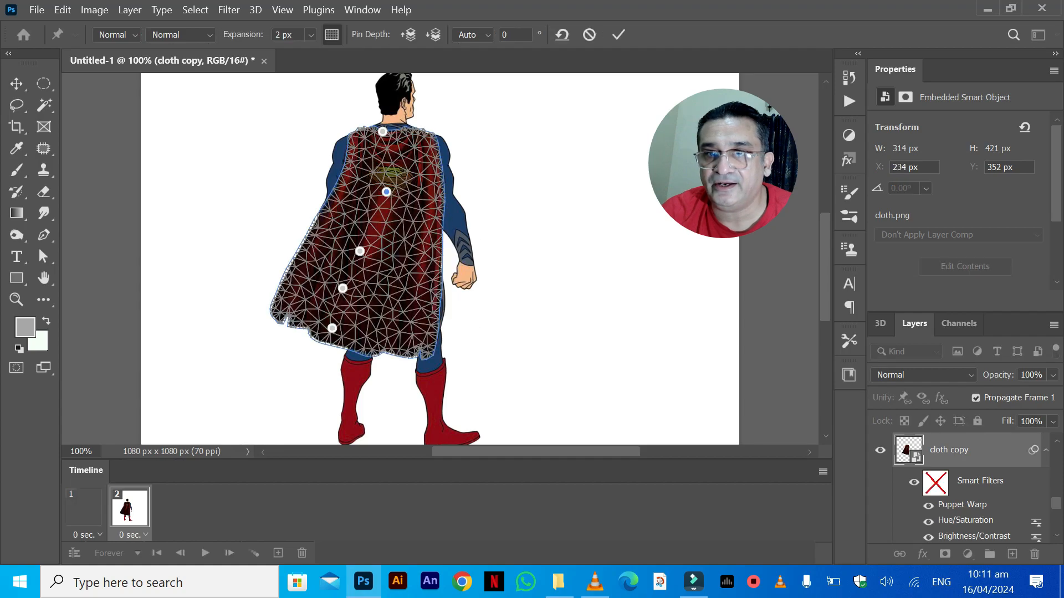
# Step: Re-edit cloth copy's Puppet Warp so the lower cape swings slightly to the right, apply it, and compare frames 1 and 2
pyautogui.moveTo(332, 328); pyautogui.dragTo(373, 343)
pyautogui.moveTo(343, 288); pyautogui.dragTo(373, 297)
pyautogui.moveTo(360, 251); pyautogui.dragTo(374, 253)
pyautogui.moveTo(387, 192); pyautogui.dragTo(389, 193)
pyautogui.moveTo(373, 342); pyautogui.dragTo(404, 341)
pyautogui.press('Return')
pyautogui.click(83, 507)
pyautogui.click(129, 508)
pyautogui.click(83, 508)
pyautogui.click(129, 508)
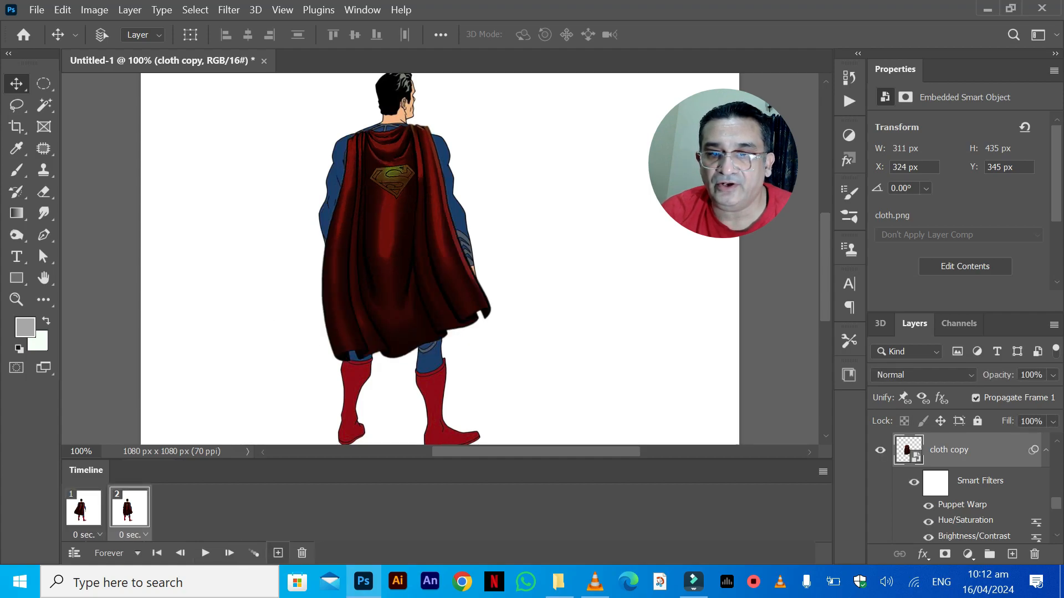
# Step: Add a third animation frame in which cloth copy is hidden and cloth copy 2 is shown and selected
pyautogui.click(279, 553)
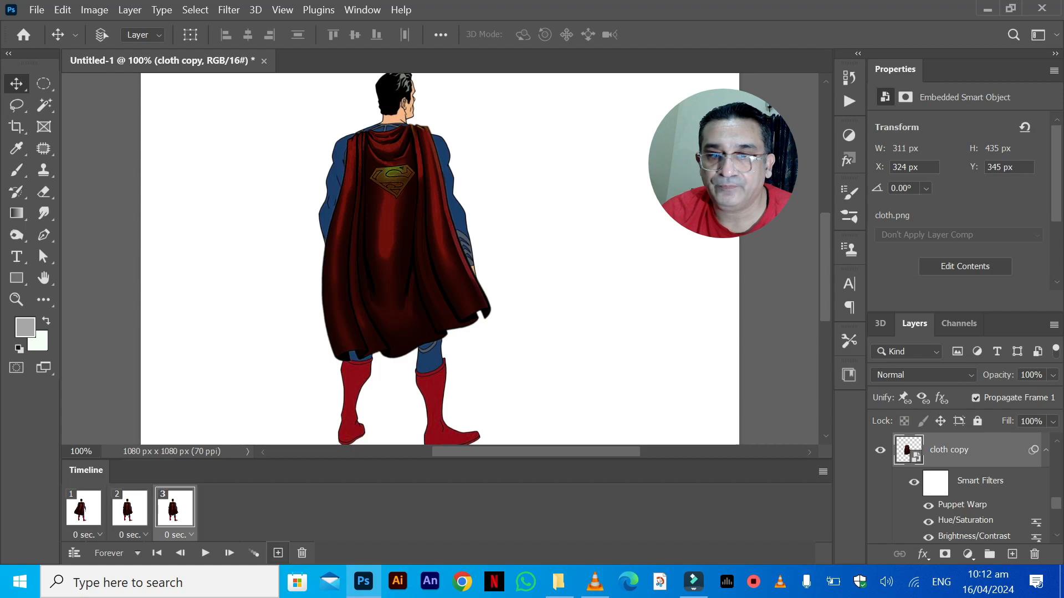
pyautogui.click(880, 450)
pyautogui.scroll(2, 965, 488)
pyautogui.scroll(-3, 965, 488)
pyautogui.scroll(5, 964, 487)
pyautogui.scroll(-1, 964, 487)
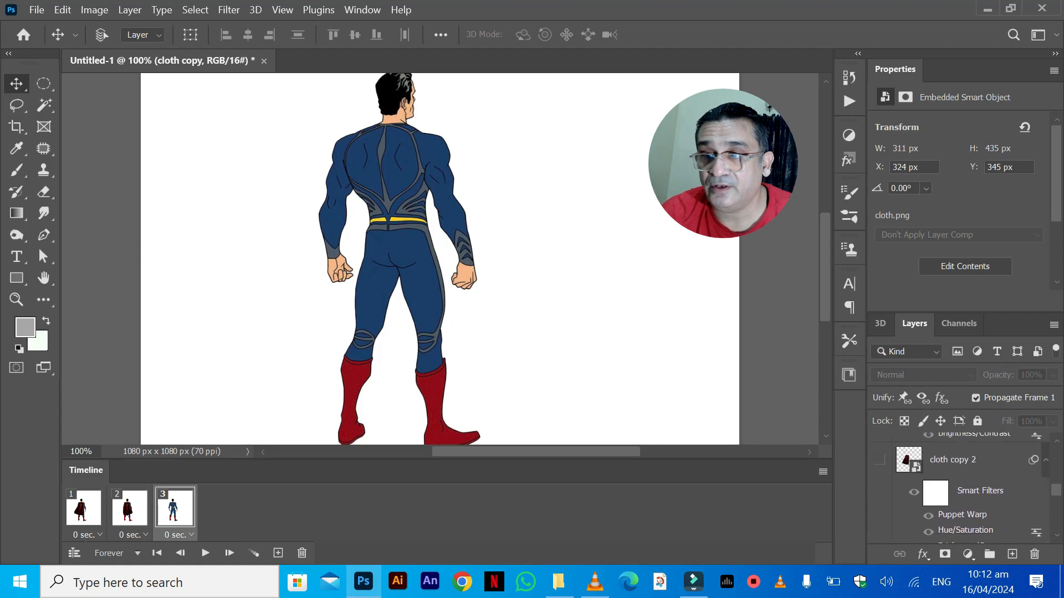
pyautogui.scroll(-3, 964, 488)
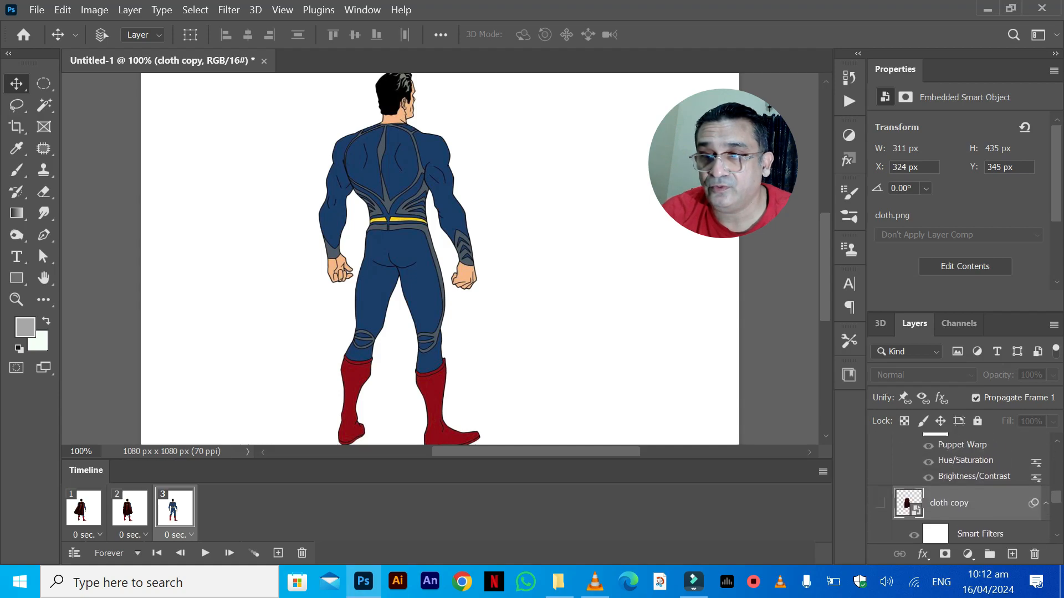
pyautogui.scroll(2, 964, 488)
pyautogui.click(953, 456)
pyautogui.click(879, 449)
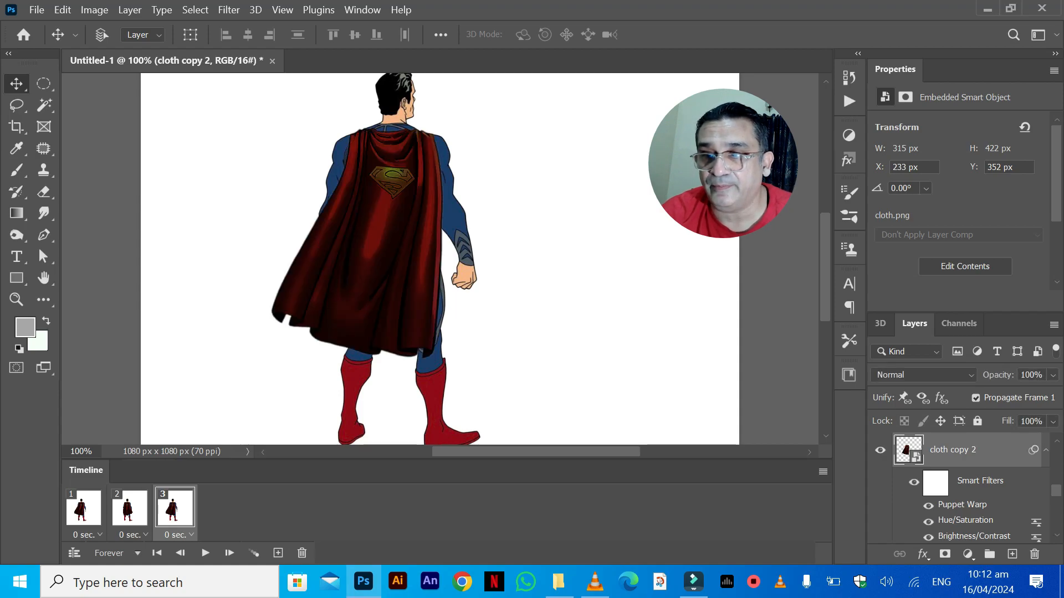
# Step: Re-edit cloth copy 2's Puppet Warp, moving the pins below the neck so the lower cape swings far to the right, and apply it
pyautogui.doubleClick(962, 505)
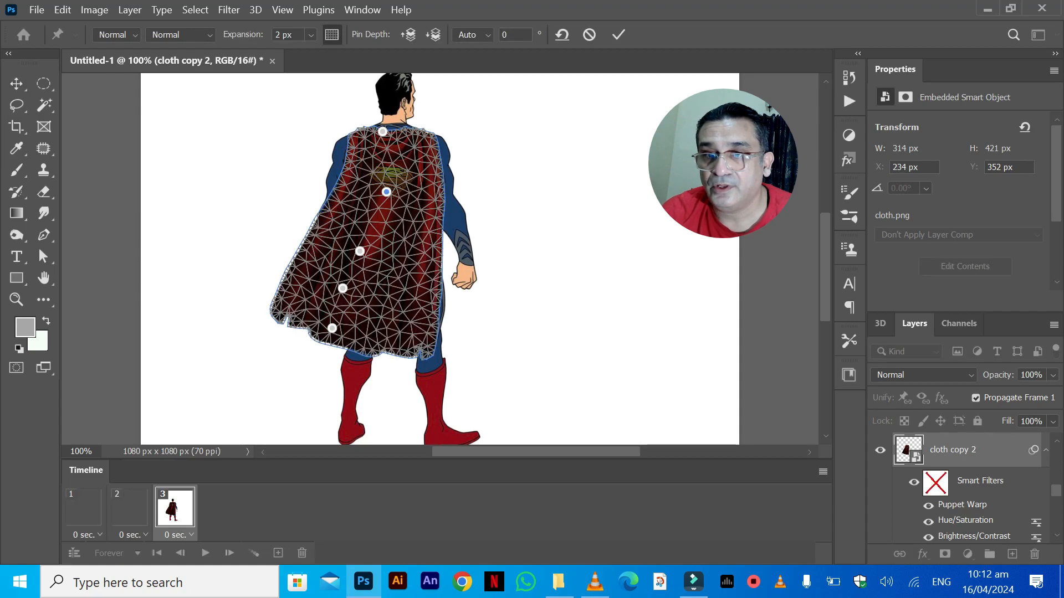
pyautogui.moveTo(332, 329); pyautogui.dragTo(402, 345)
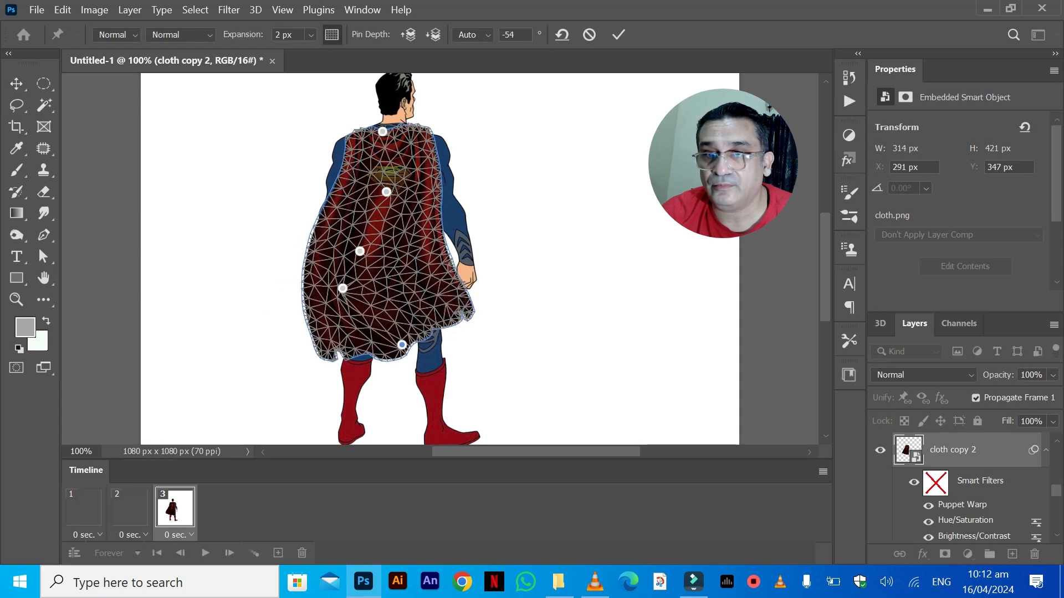
pyautogui.moveTo(342, 288); pyautogui.dragTo(388, 286)
pyautogui.moveTo(359, 251); pyautogui.dragTo(392, 253)
pyautogui.moveTo(386, 191); pyautogui.dragTo(402, 192)
pyautogui.moveTo(402, 344); pyautogui.dragTo(464, 334)
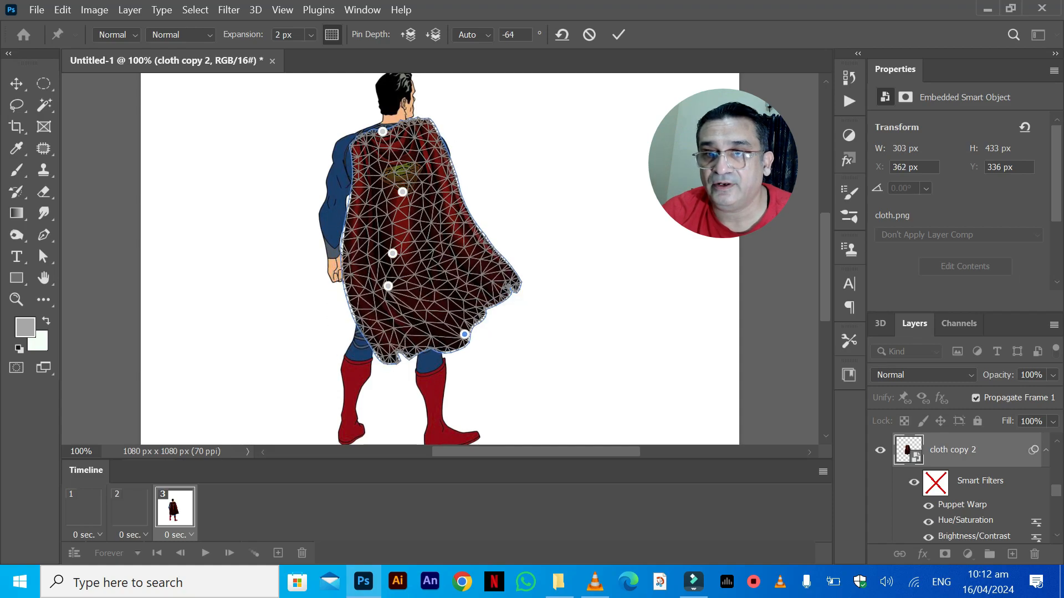
pyautogui.moveTo(388, 286); pyautogui.dragTo(421, 286)
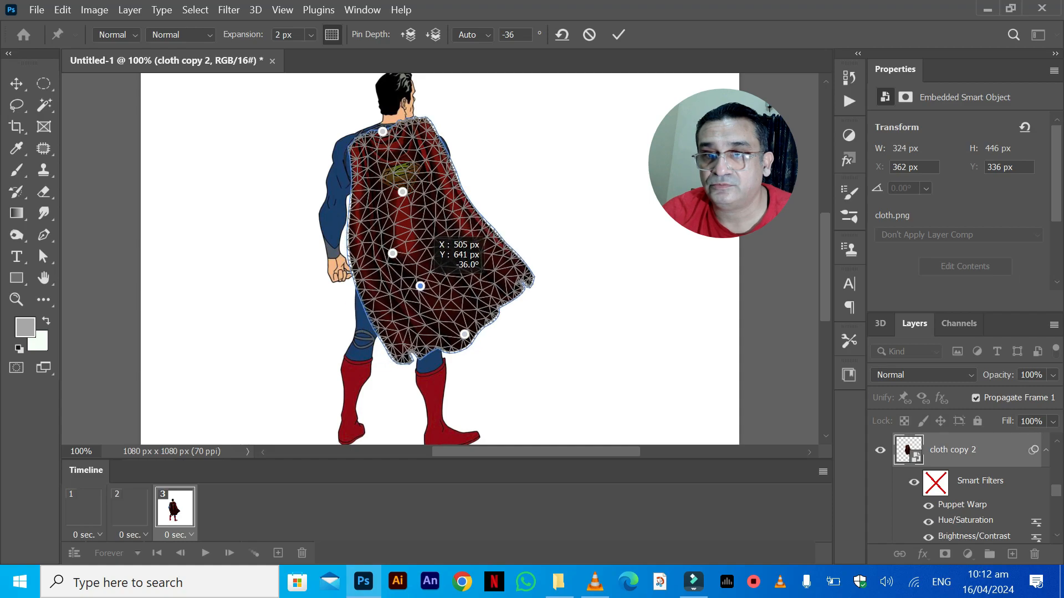
pyautogui.moveTo(392, 253); pyautogui.dragTo(412, 252)
pyautogui.moveTo(402, 192); pyautogui.dragTo(394, 194)
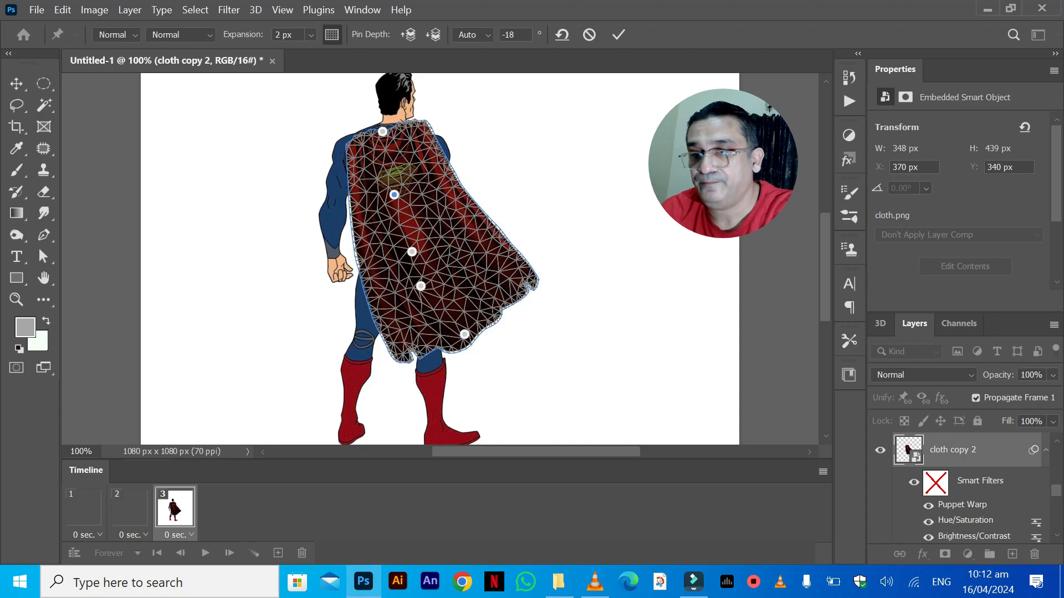
pyautogui.press('Return')
# Step: Compare the cape's position across animation frames 1, 2 and 3
pyautogui.click(129, 508)
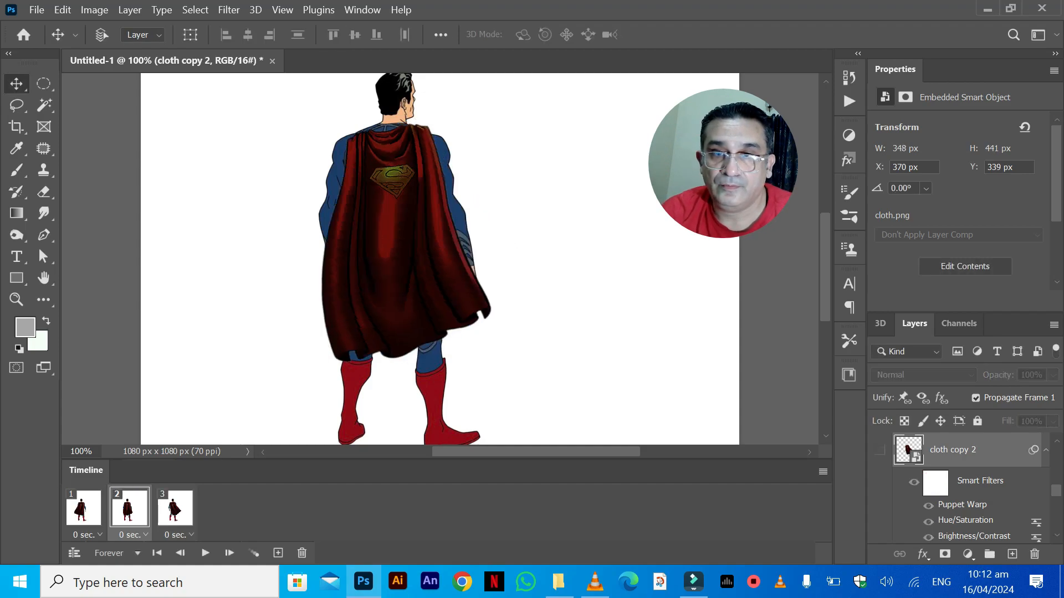
pyautogui.click(83, 508)
pyautogui.click(129, 508)
pyautogui.click(174, 508)
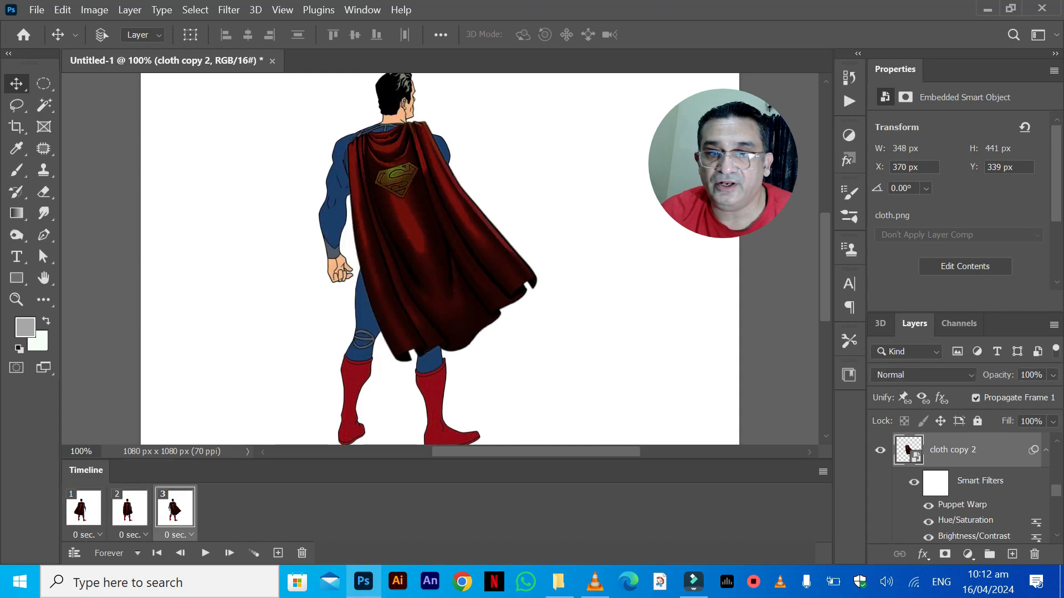
pyautogui.click(129, 508)
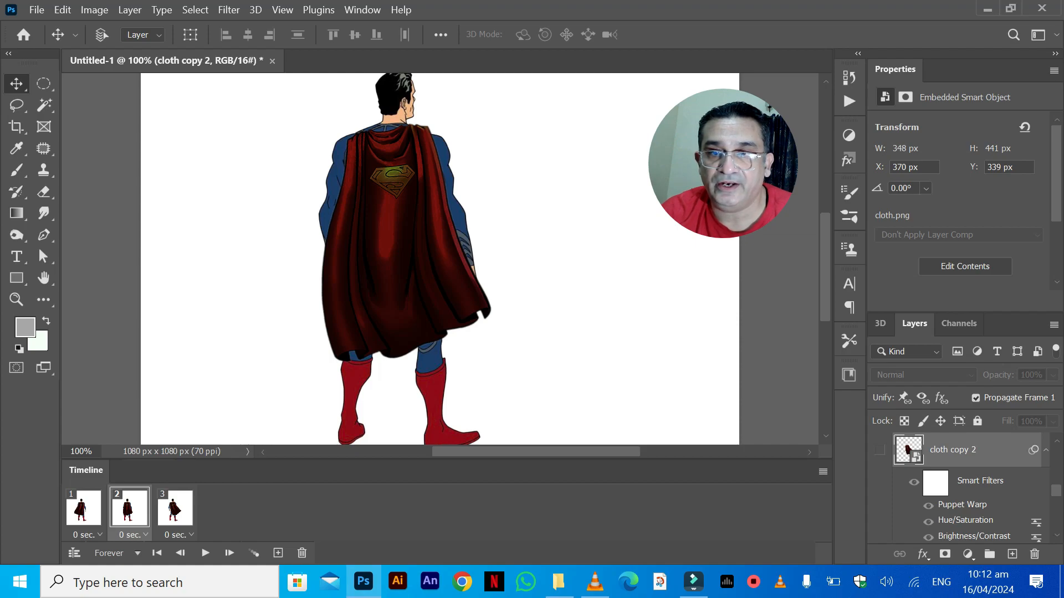
pyautogui.click(175, 509)
pyautogui.click(130, 508)
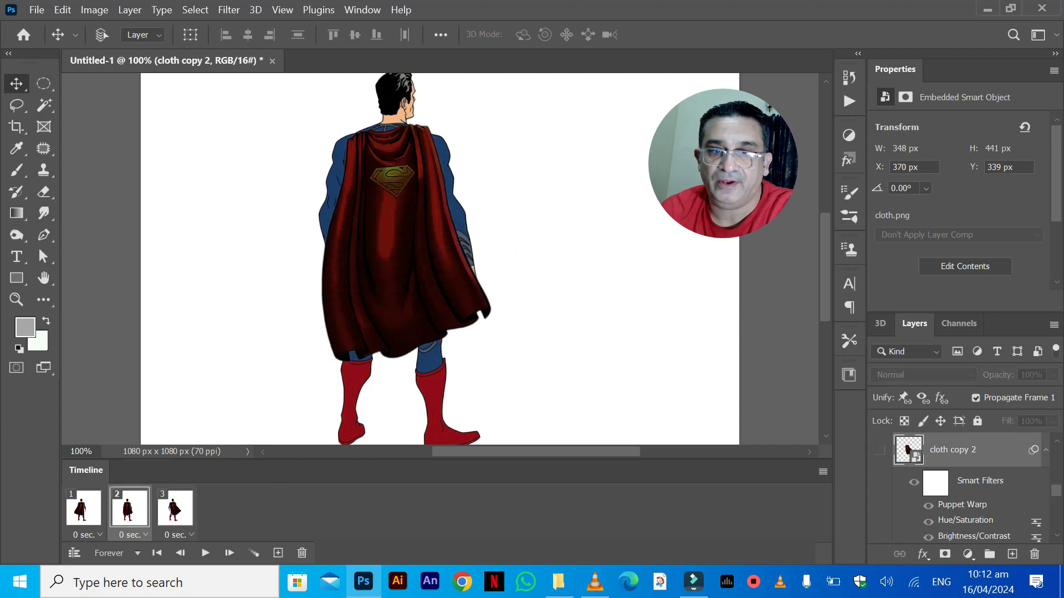
# Step: Insert a duplicate of animation frame 2 directly before the last frame
pyautogui.click(278, 553)
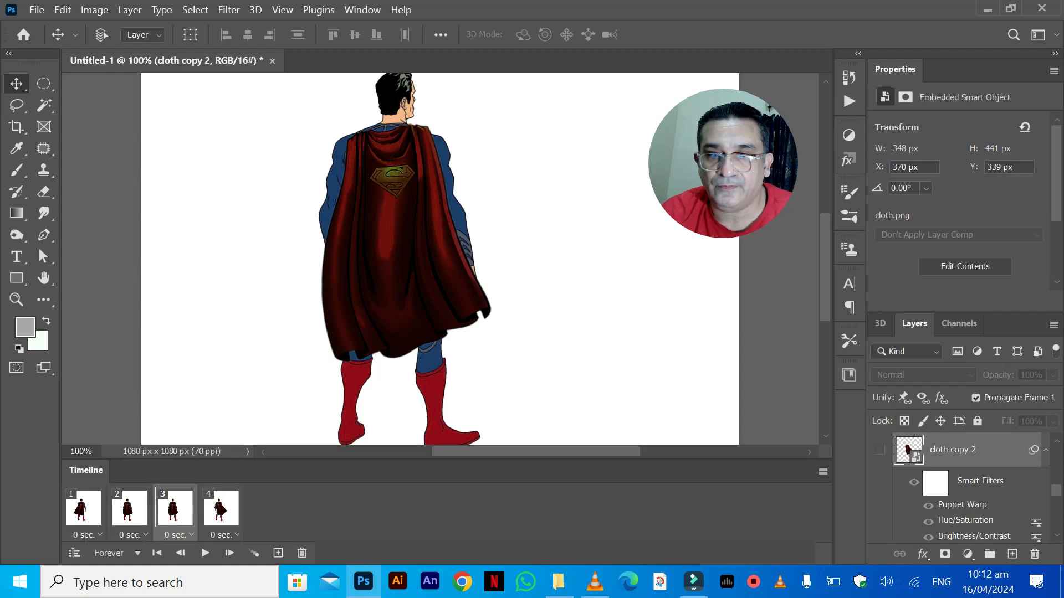
pyautogui.click(129, 508)
pyautogui.click(175, 508)
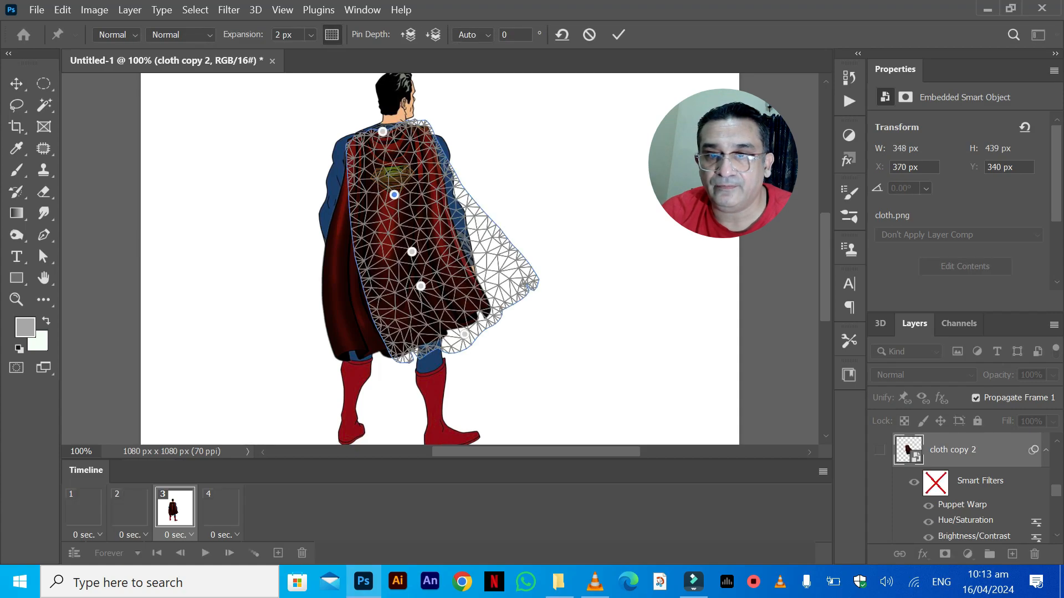
pyautogui.press('Return')
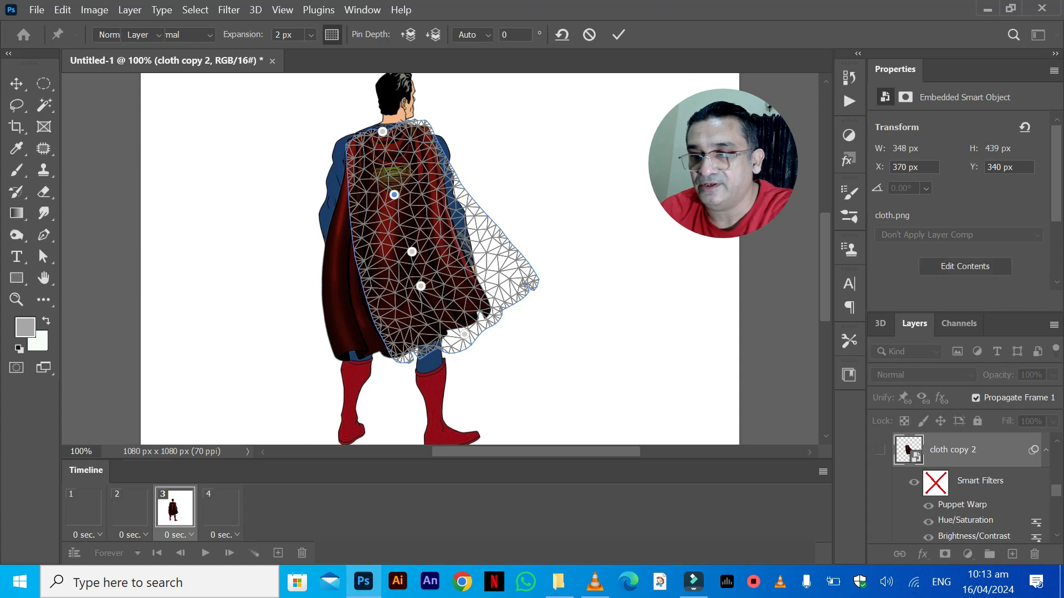
# Step: Select cloth copy, re-edit its Puppet Warp so the middle and lower cape shift slightly further right, and apply it
pyautogui.scroll(-3, 963, 488)
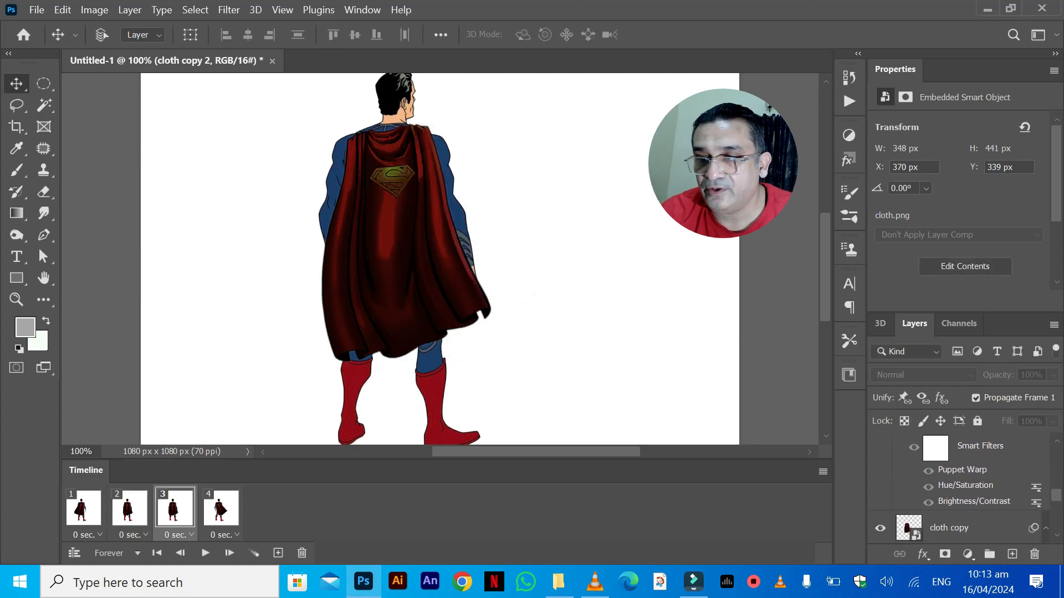
pyautogui.click(948, 487)
pyautogui.click(880, 450)
pyautogui.click(880, 450)
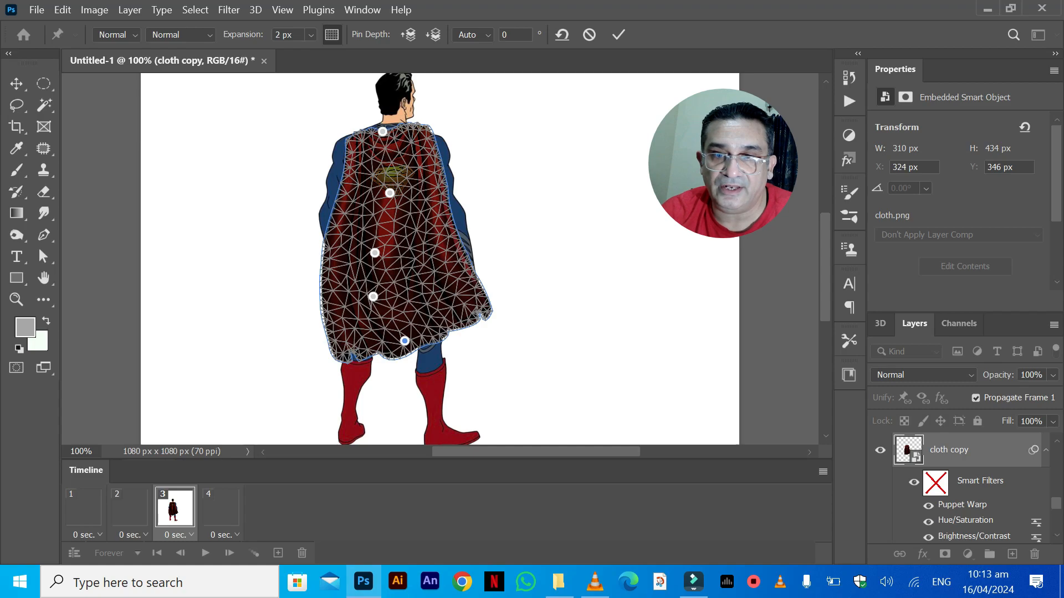
pyautogui.moveTo(404, 341); pyautogui.dragTo(424, 331)
pyautogui.moveTo(375, 252); pyautogui.dragTo(390, 253)
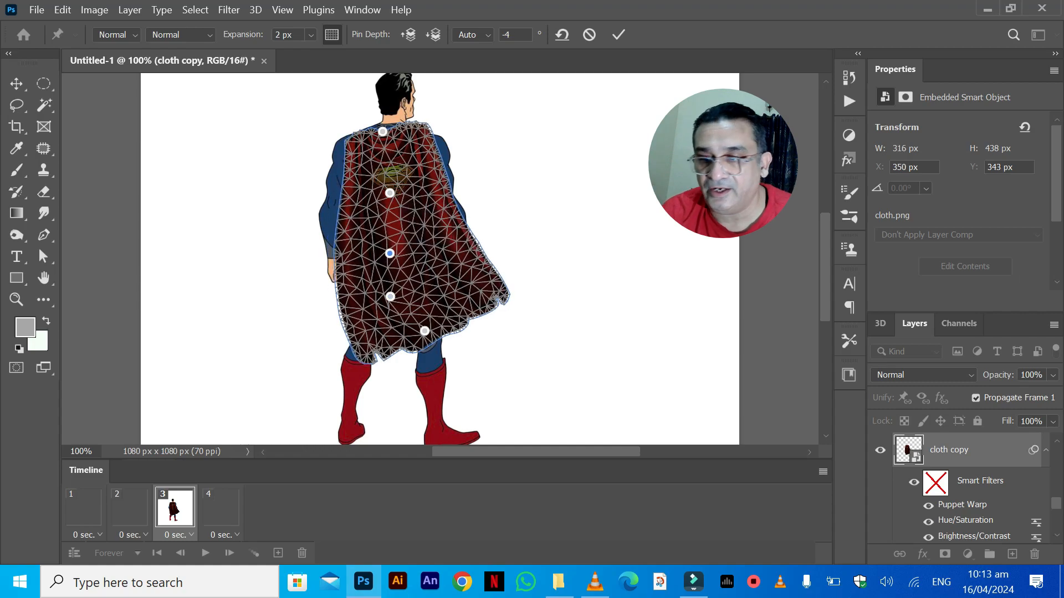
pyautogui.press('Return')
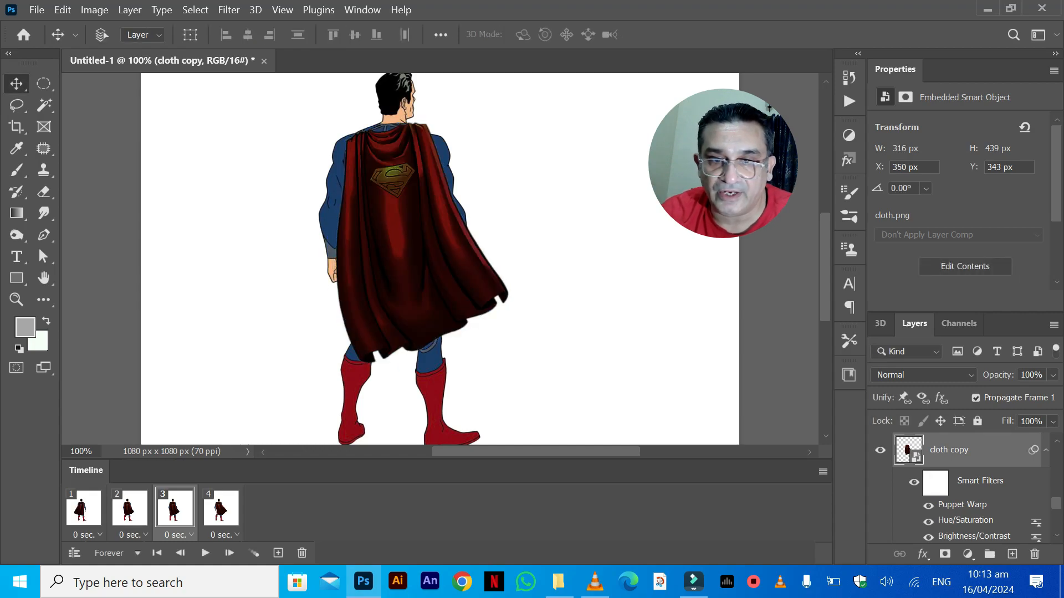
# Step: Compare the cape across the four frames and delete the duplicate third frame
pyautogui.click(221, 507)
pyautogui.click(175, 508)
pyautogui.click(129, 507)
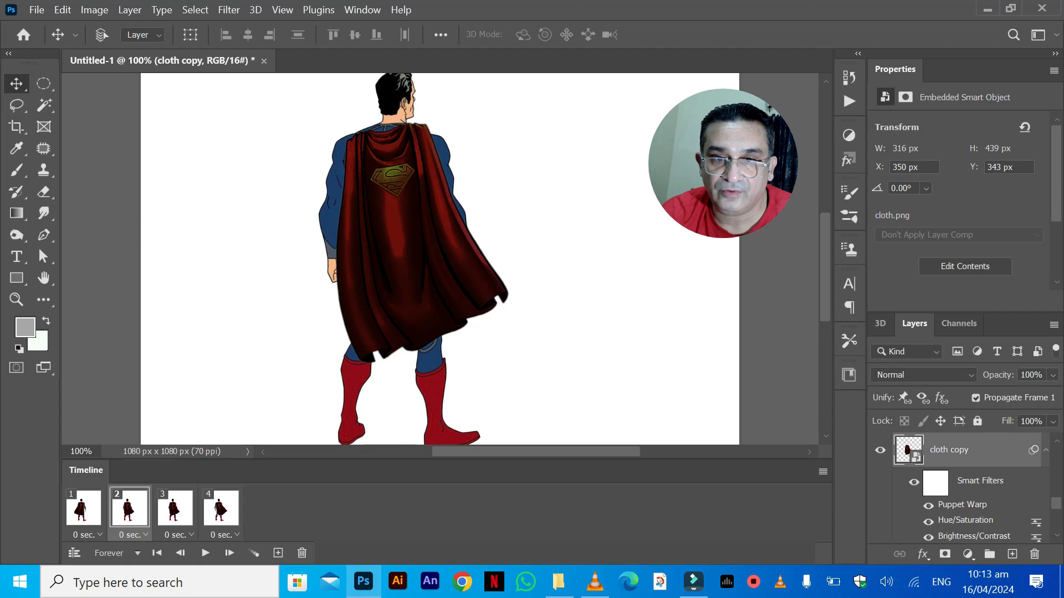
pyautogui.click(83, 507)
pyautogui.click(129, 507)
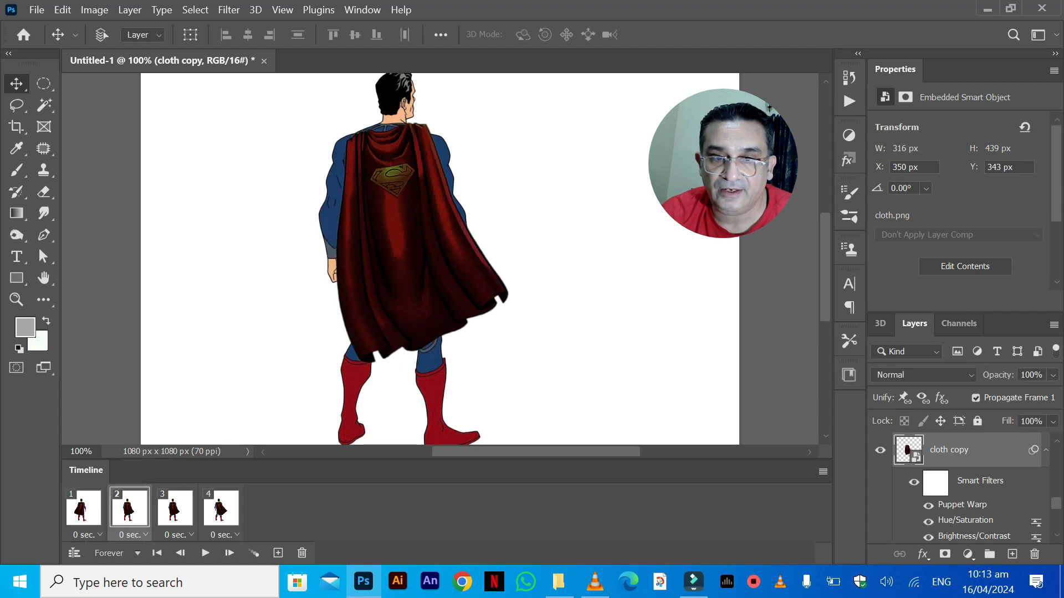
pyautogui.click(175, 508)
pyautogui.rightClick(178, 517)
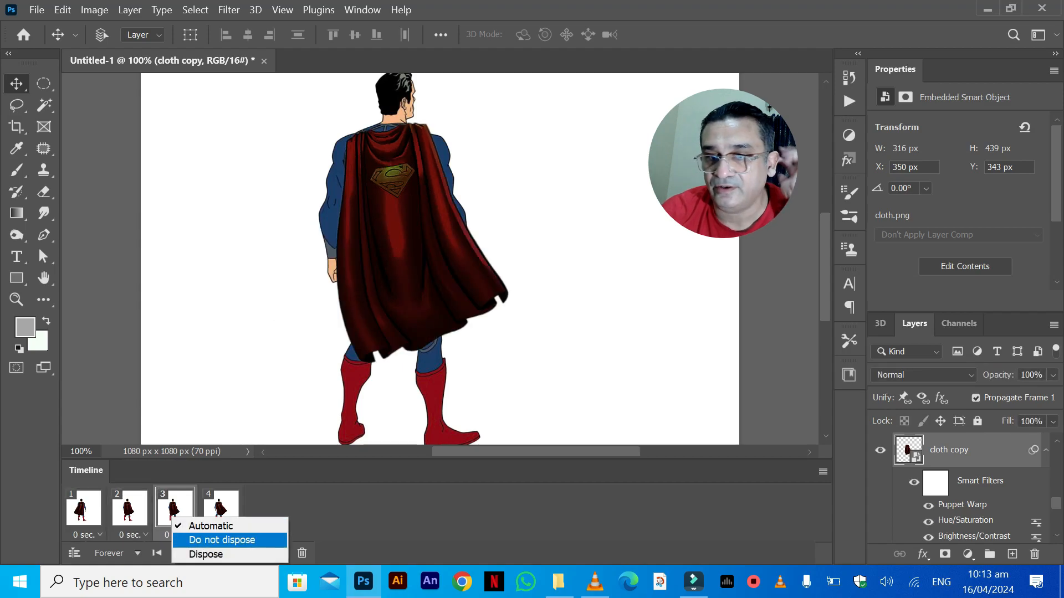
pyautogui.click(227, 539)
pyautogui.click(302, 553)
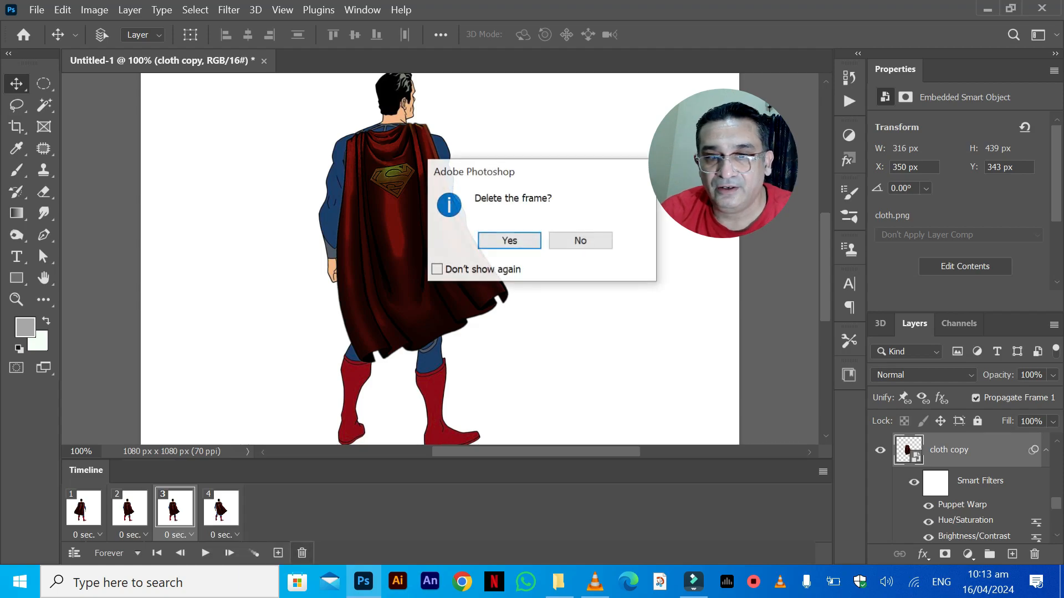
pyautogui.click(509, 241)
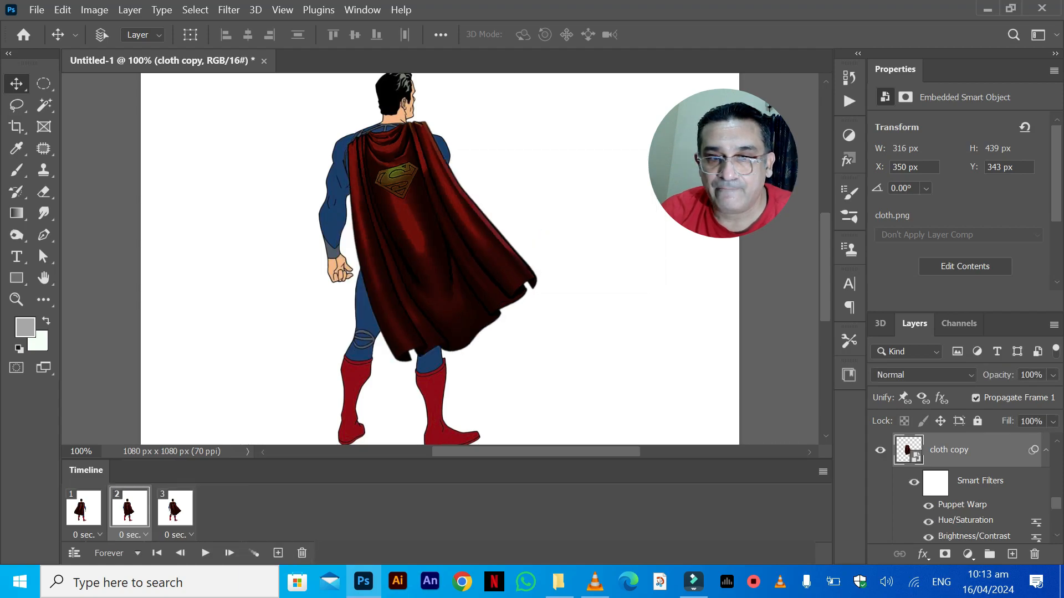
# Step: Add a fourth animation frame after frame 3 in which cloth copy 2 is hidden and cloth copy 3 is shown and selected
pyautogui.click(175, 507)
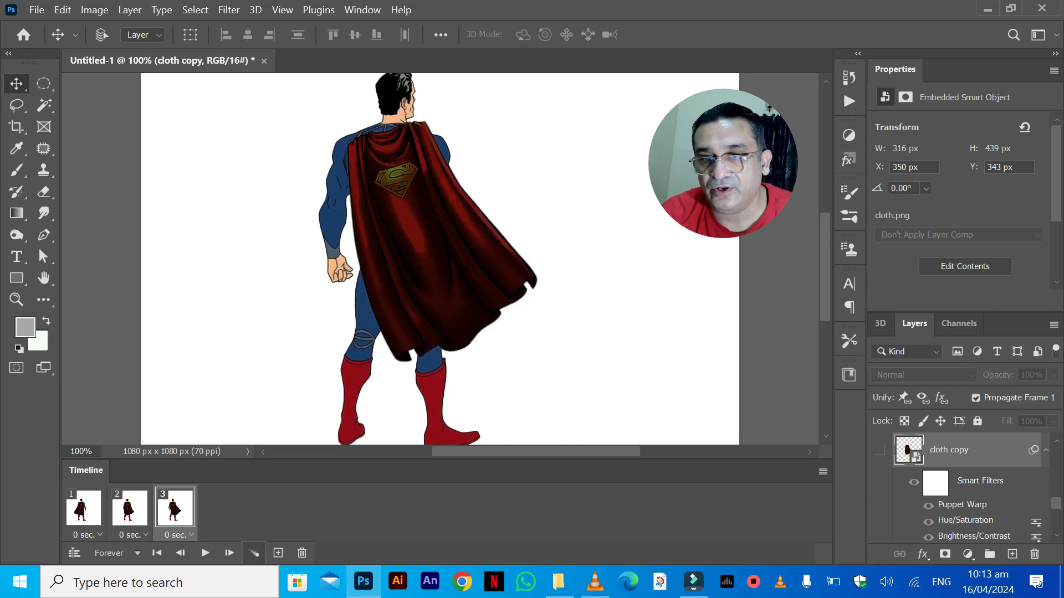
pyautogui.click(278, 553)
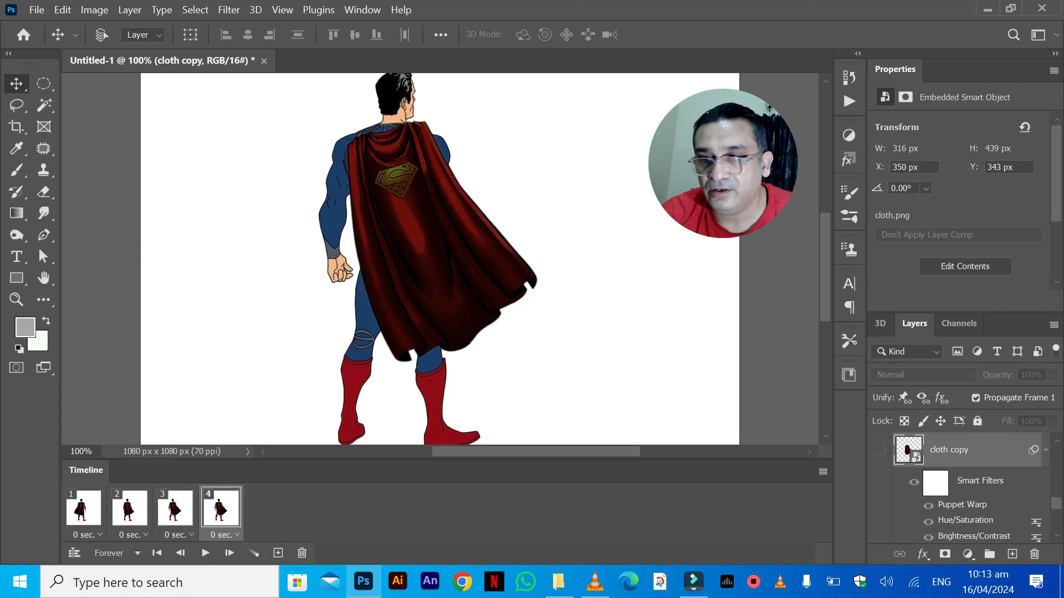
pyautogui.scroll(-3, 969, 488)
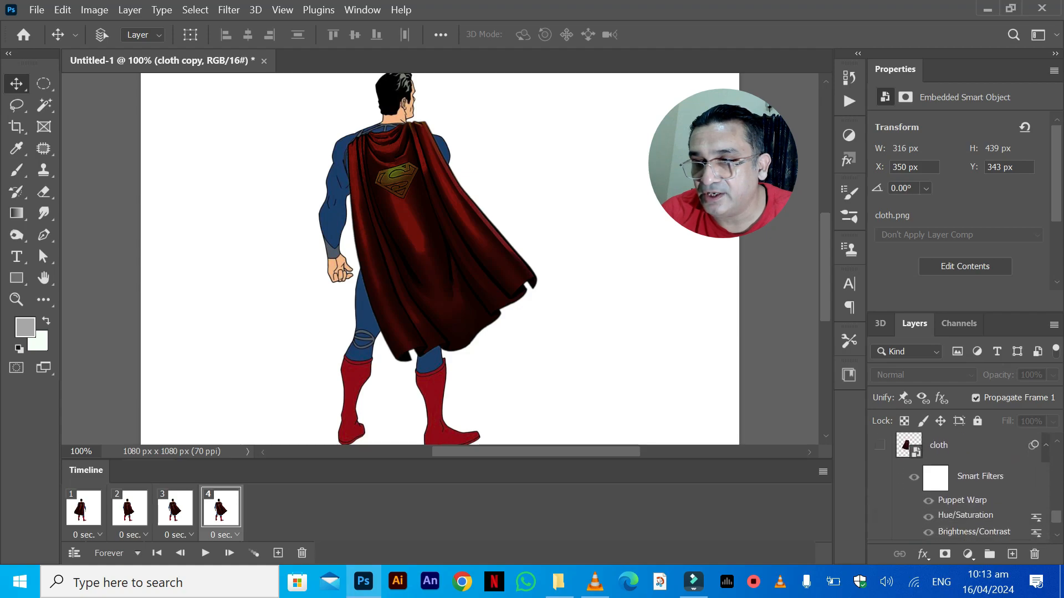
pyautogui.scroll(3, 969, 488)
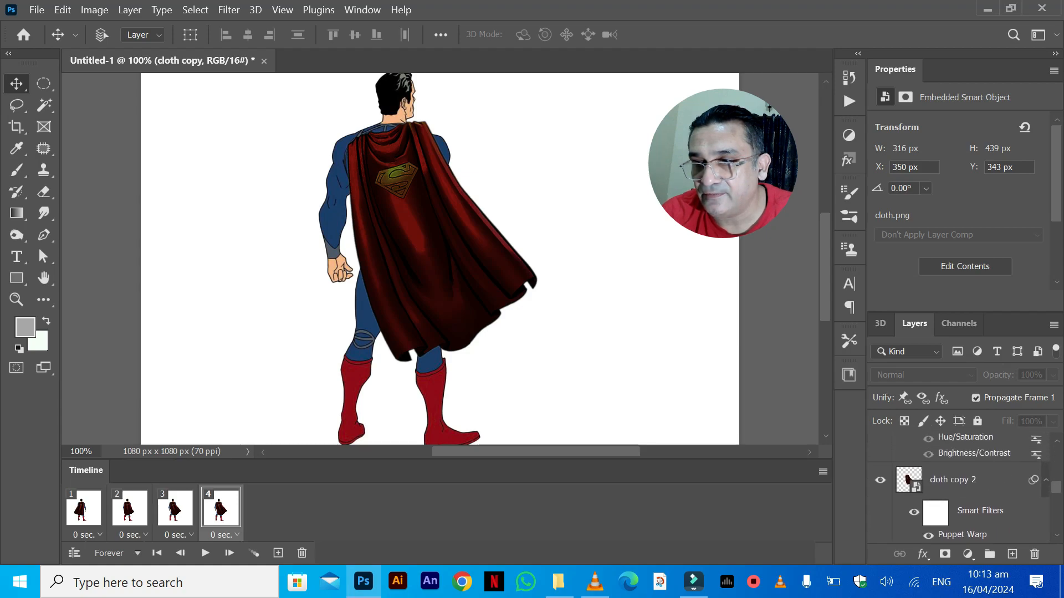
pyautogui.click(880, 480)
pyautogui.scroll(2, 970, 487)
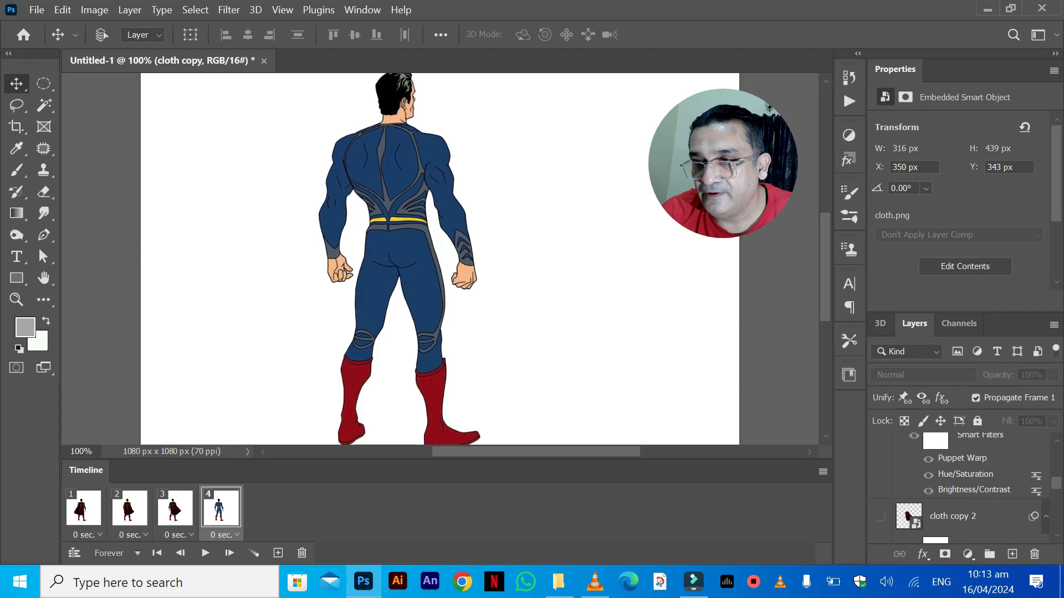
pyautogui.scroll(1, 969, 488)
pyautogui.click(880, 467)
pyautogui.click(964, 468)
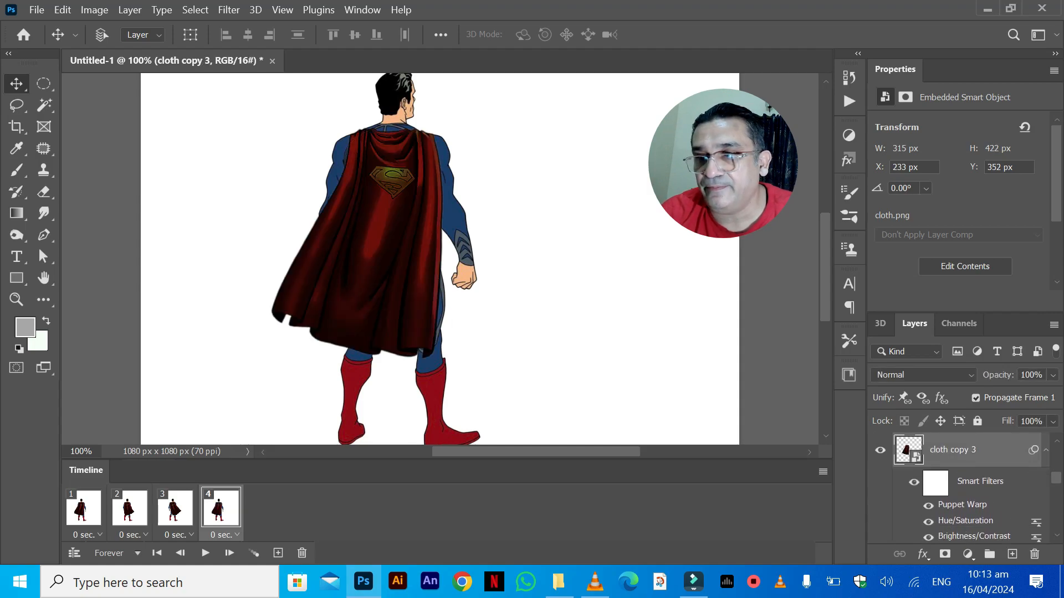
# Step: Re-edit cloth copy 3's Puppet Warp so the lower cape flares up and far to the right, apply it, and view frame 1
pyautogui.doubleClick(961, 505)
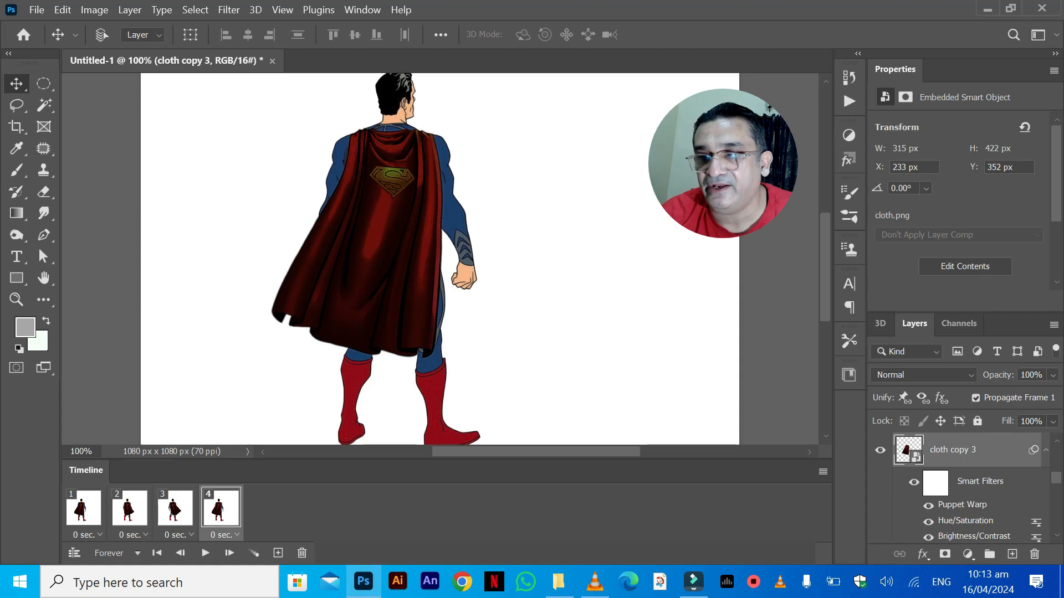
pyautogui.moveTo(332, 329); pyautogui.dragTo(406, 338)
pyautogui.moveTo(342, 288); pyautogui.dragTo(386, 293)
pyautogui.moveTo(360, 251); pyautogui.dragTo(388, 255)
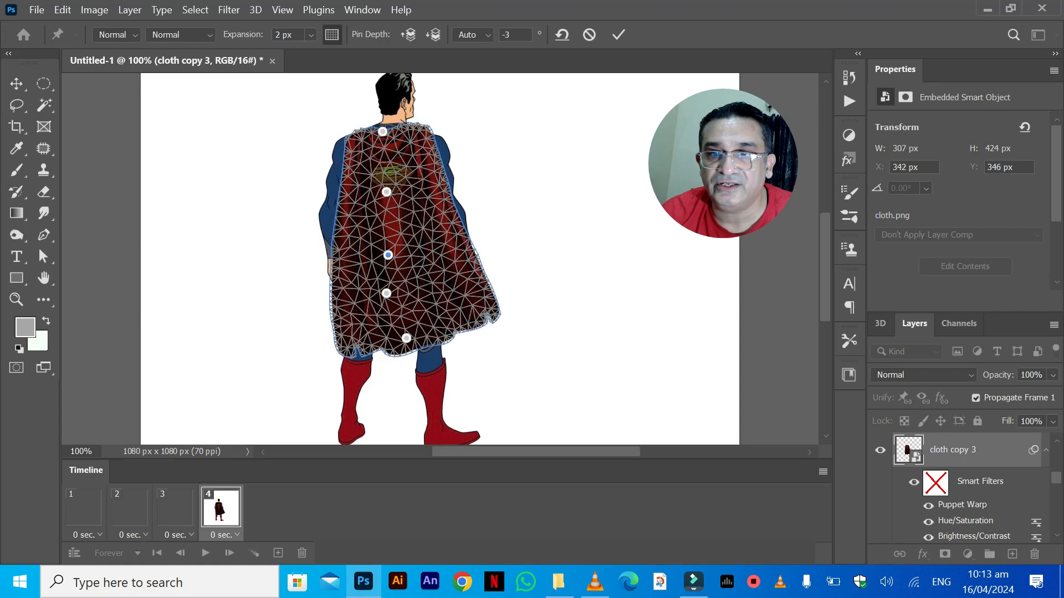
pyautogui.moveTo(387, 192); pyautogui.dragTo(396, 190)
pyautogui.moveTo(386, 293); pyautogui.dragTo(414, 246)
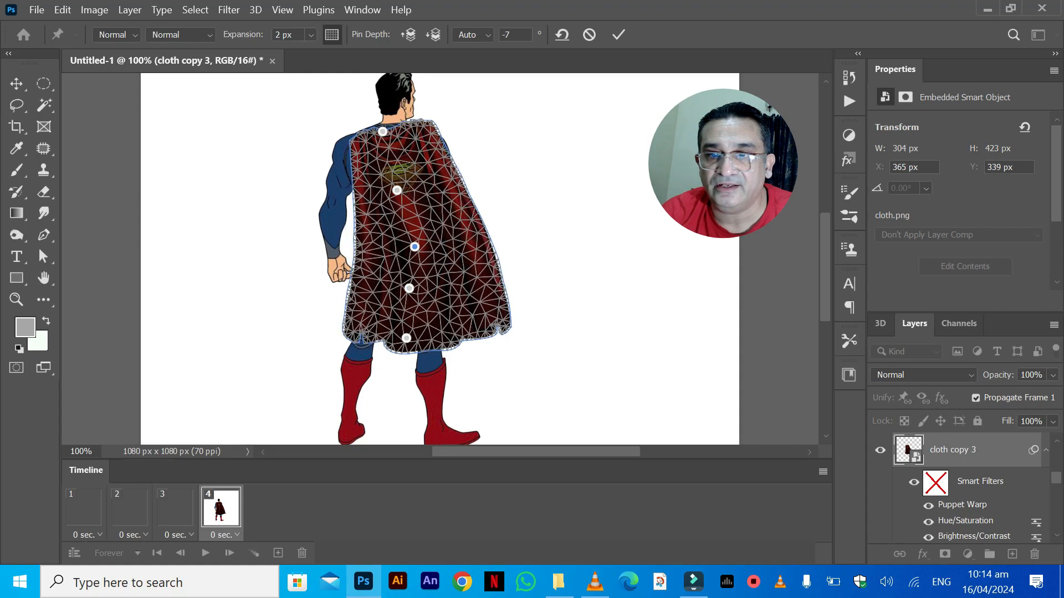
pyautogui.moveTo(406, 338); pyautogui.dragTo(440, 335)
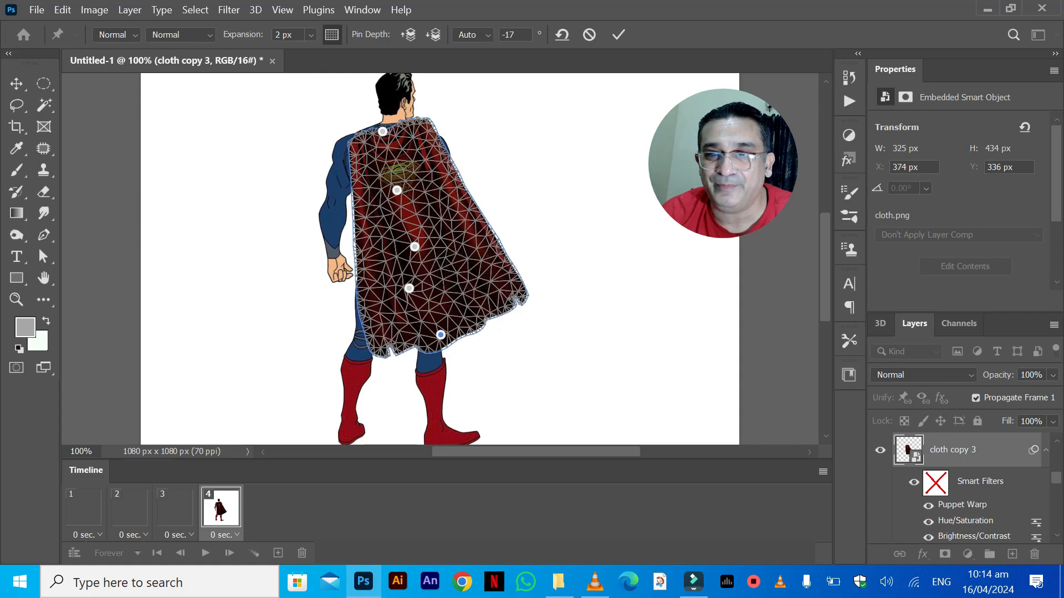
pyautogui.moveTo(409, 288); pyautogui.dragTo(429, 289)
pyautogui.moveTo(440, 334); pyautogui.dragTo(442, 283)
pyautogui.moveTo(414, 247); pyautogui.dragTo(424, 242)
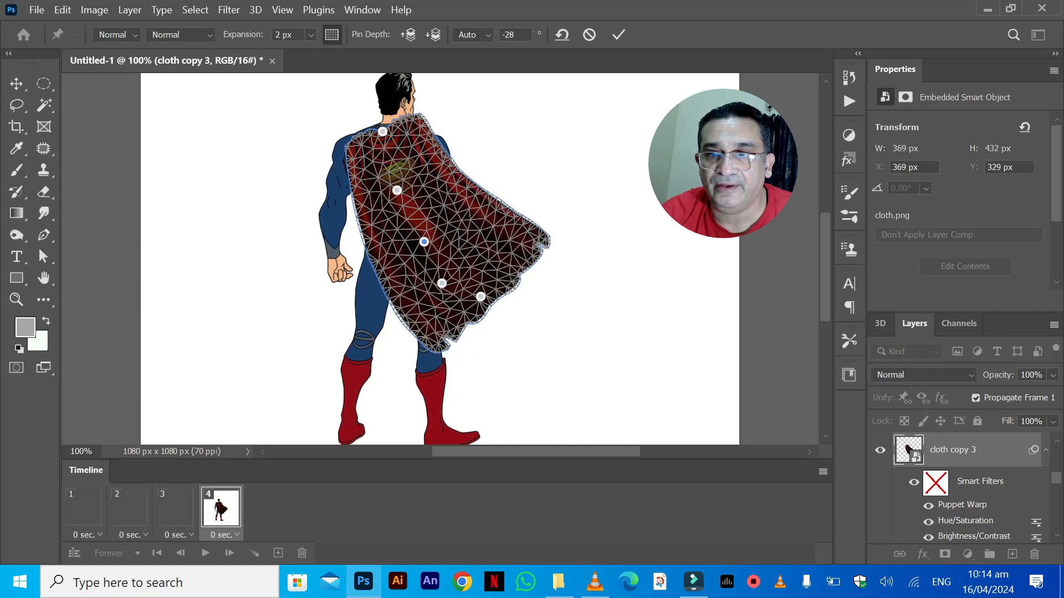
pyautogui.moveTo(480, 296); pyautogui.dragTo(454, 275)
pyautogui.moveTo(424, 242); pyautogui.dragTo(415, 247)
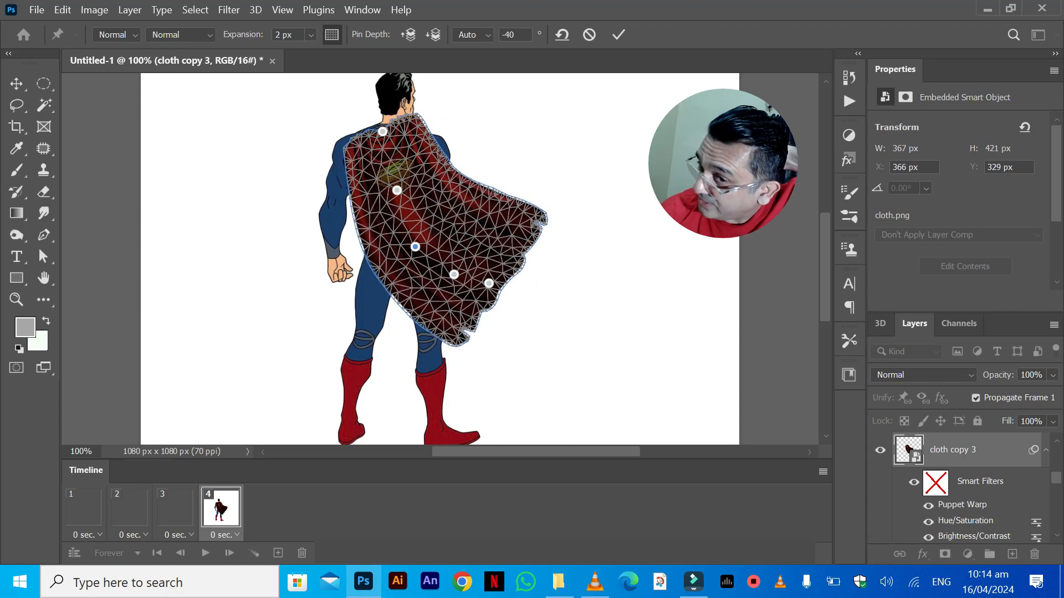
pyautogui.press('Return')
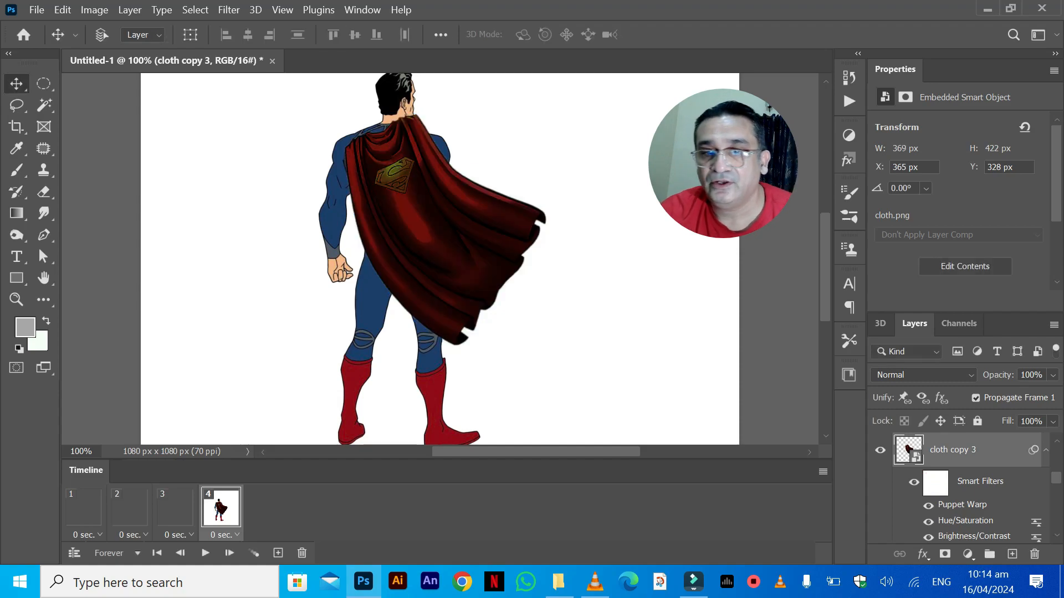
pyautogui.click(84, 508)
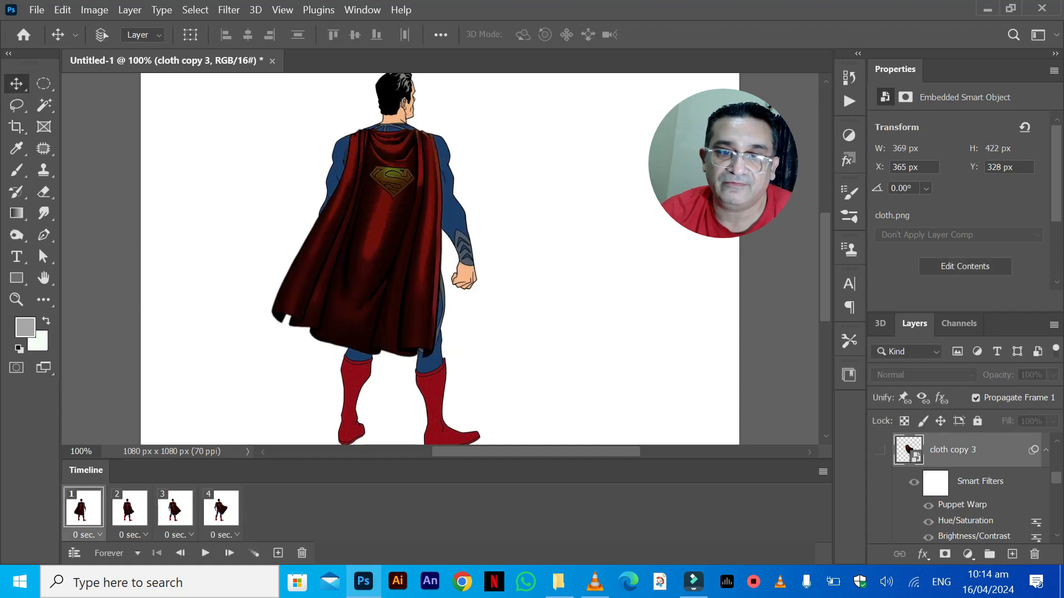
# Step: Re-edit cloth copy 3's Puppet Warp in frame 4, shifting the upper and middle cape slightly left and down, and apply it
pyautogui.click(130, 508)
pyautogui.click(176, 508)
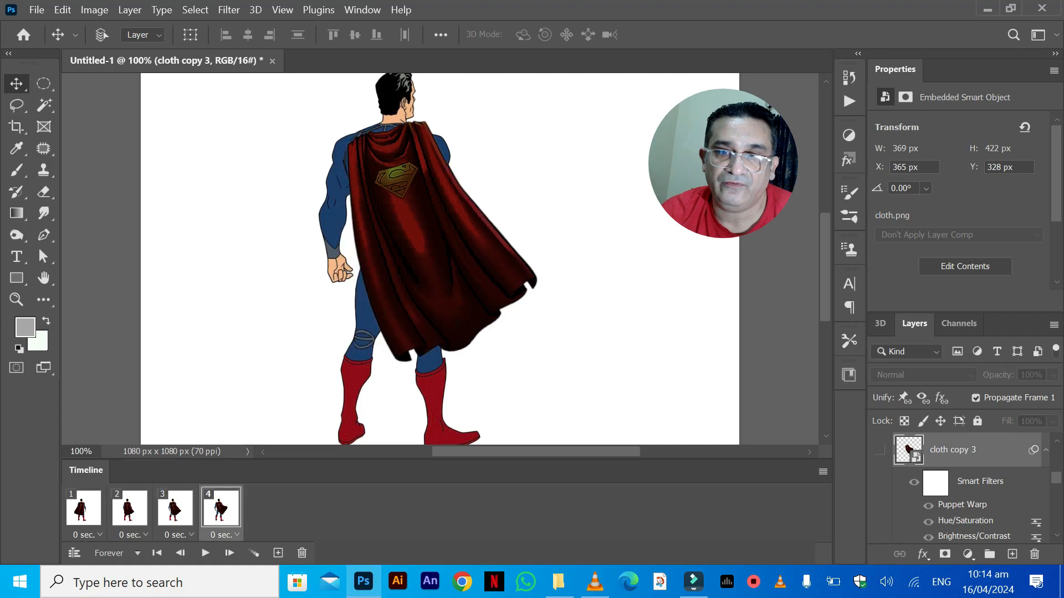
pyautogui.click(224, 535)
pyautogui.press('Escape')
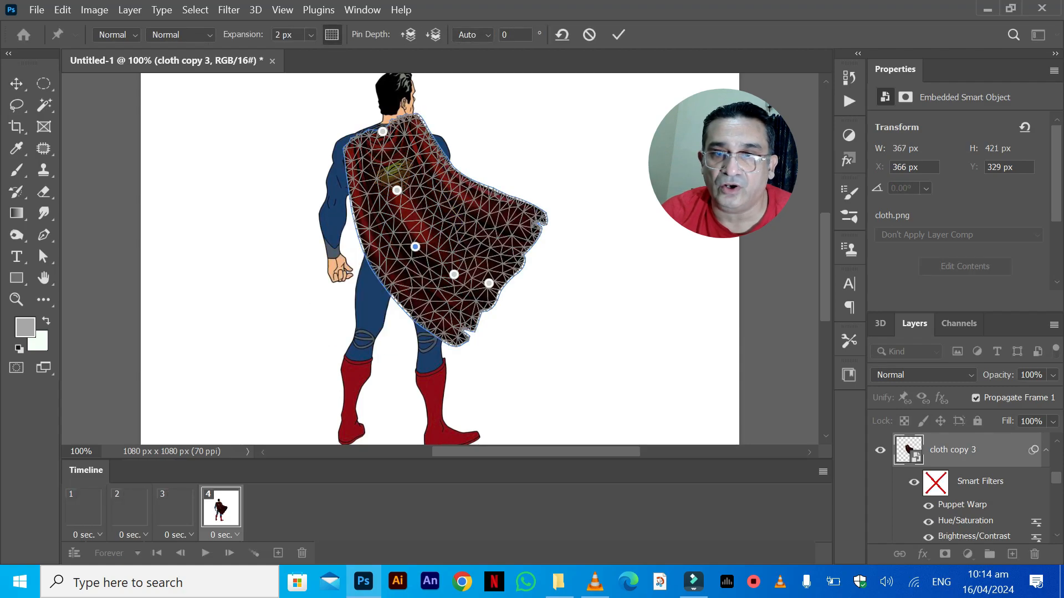
pyautogui.moveTo(397, 190)
pyautogui.mouseDown()
pyautogui.moveTo(379, 195)
pyautogui.moveTo(382, 205)
pyautogui.mouseUp()
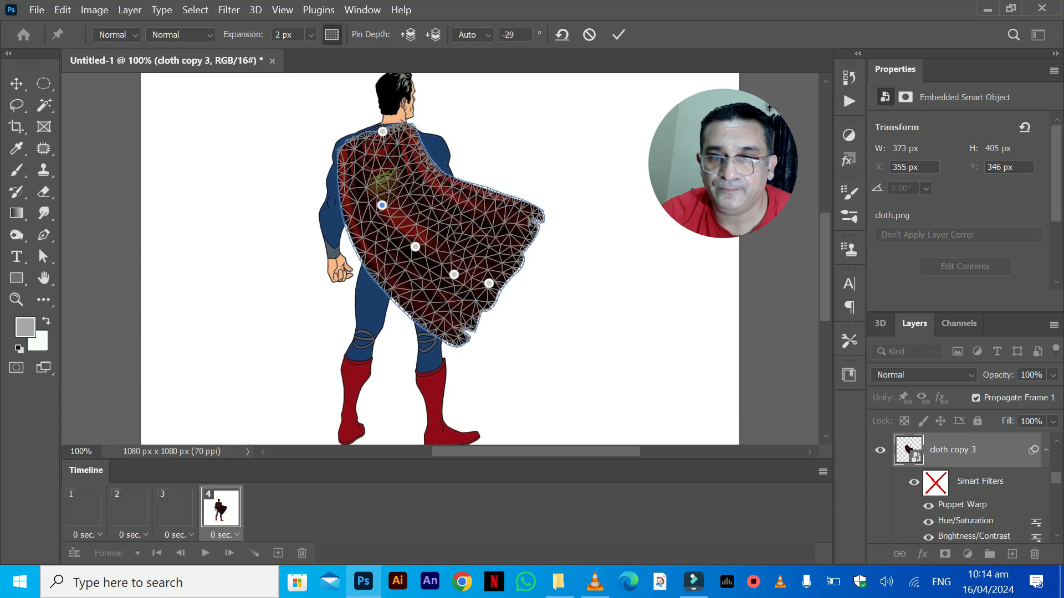
pyautogui.moveTo(415, 247); pyautogui.dragTo(401, 243)
pyautogui.moveTo(382, 205); pyautogui.dragTo(380, 208)
pyautogui.press('Return')
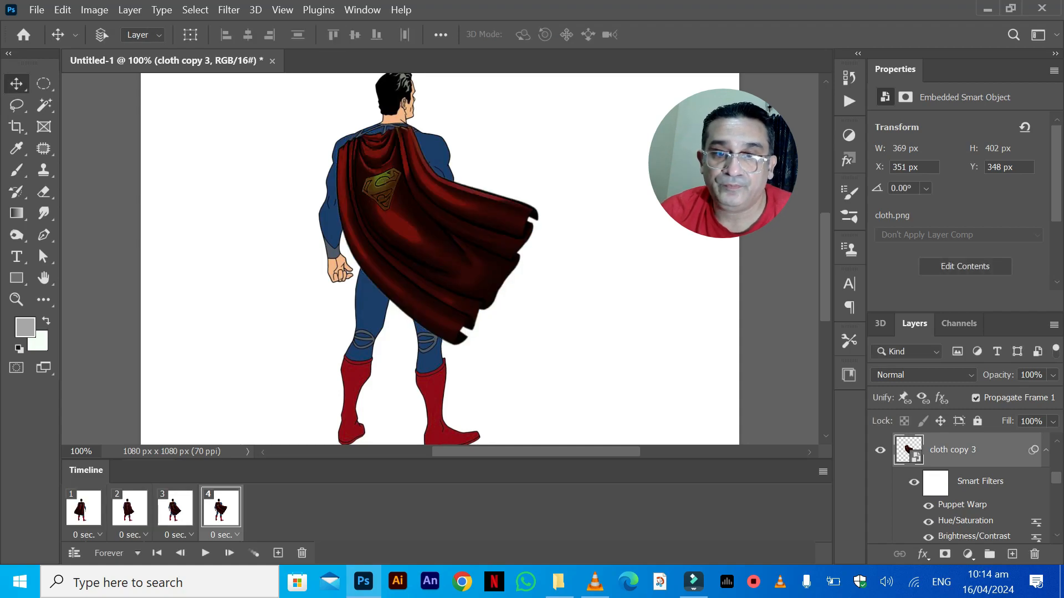
# Step: Compare frames 2 to 4, then move cloth copy 3 slightly up and right to about X 367 px, Y 336 px
pyautogui.click(175, 508)
pyautogui.click(129, 508)
pyautogui.click(176, 507)
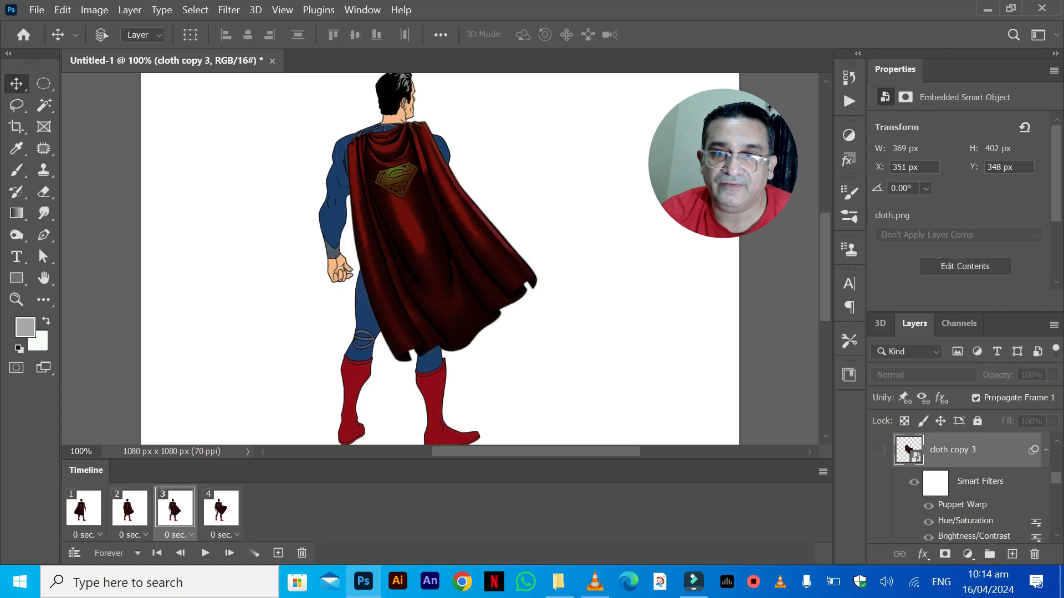
pyautogui.click(221, 507)
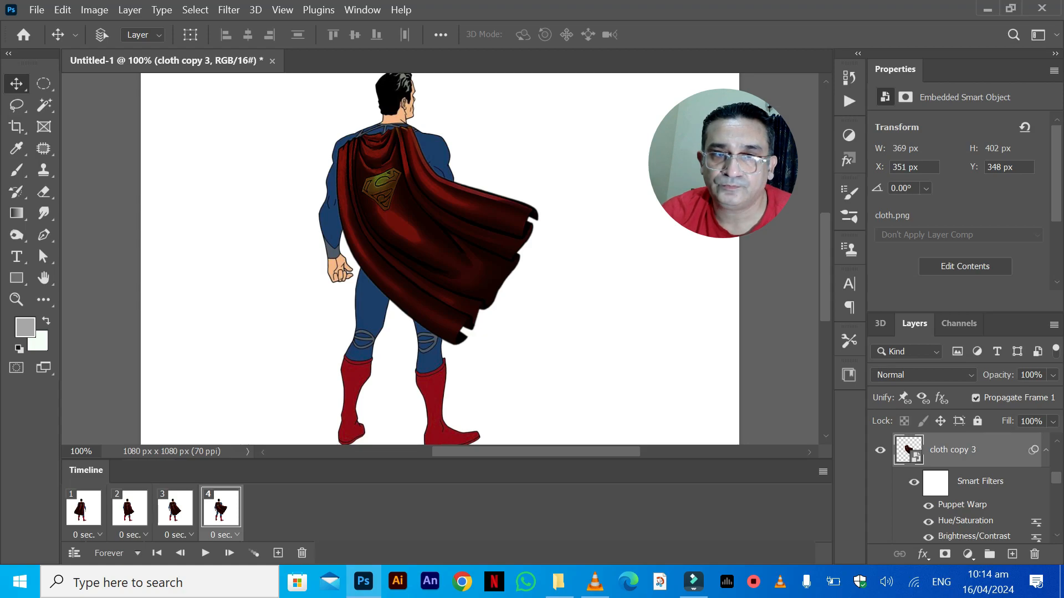
pyautogui.moveTo(376, 110); pyautogui.dragTo(403, 143)
pyautogui.press('ctrl')
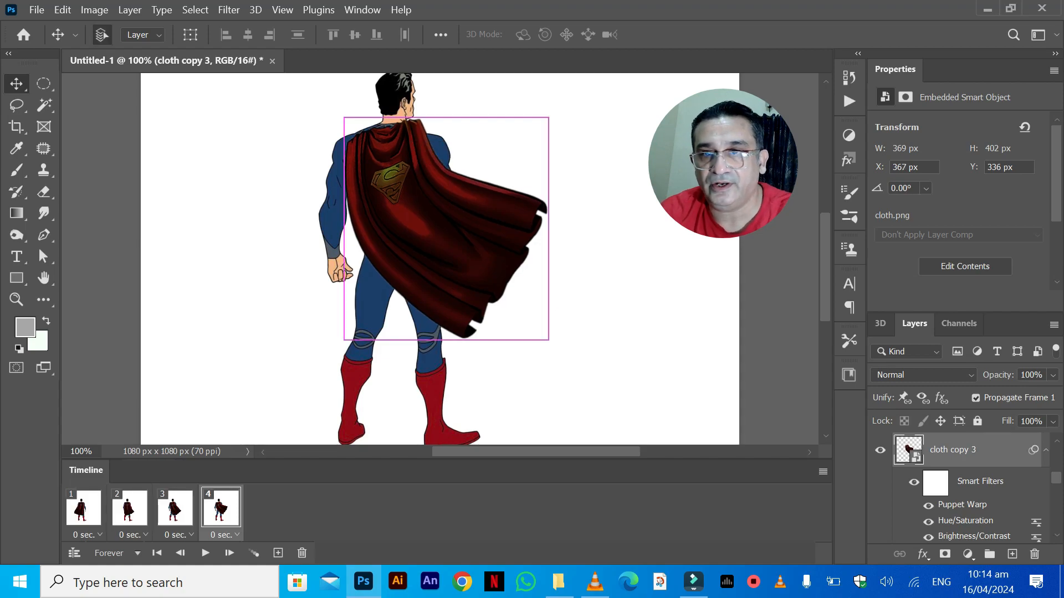
pyautogui.hotkey('ctrl', 't')
pyautogui.press('Return')
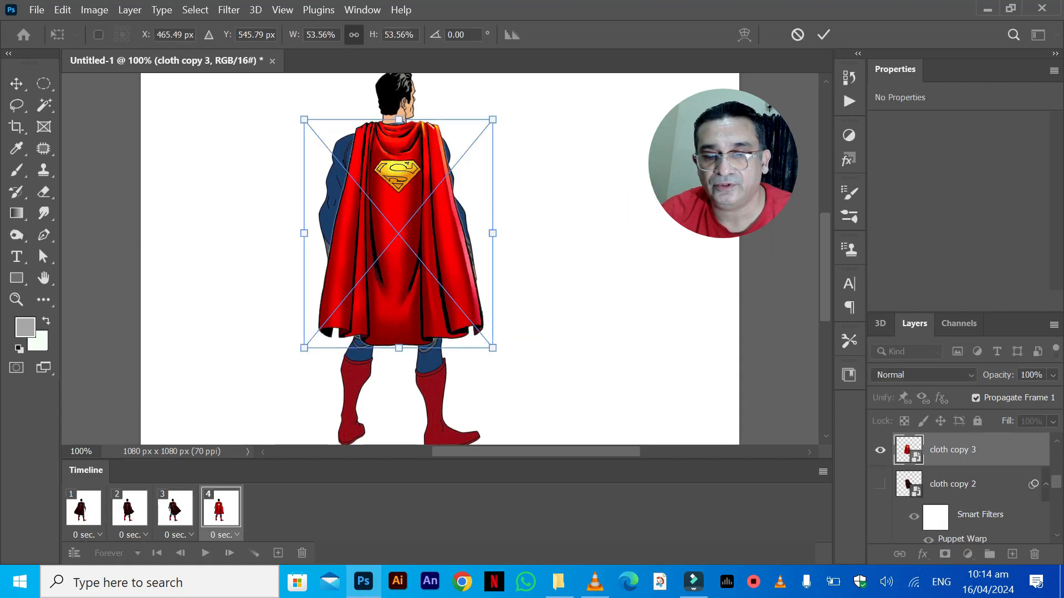
pyautogui.press('Return')
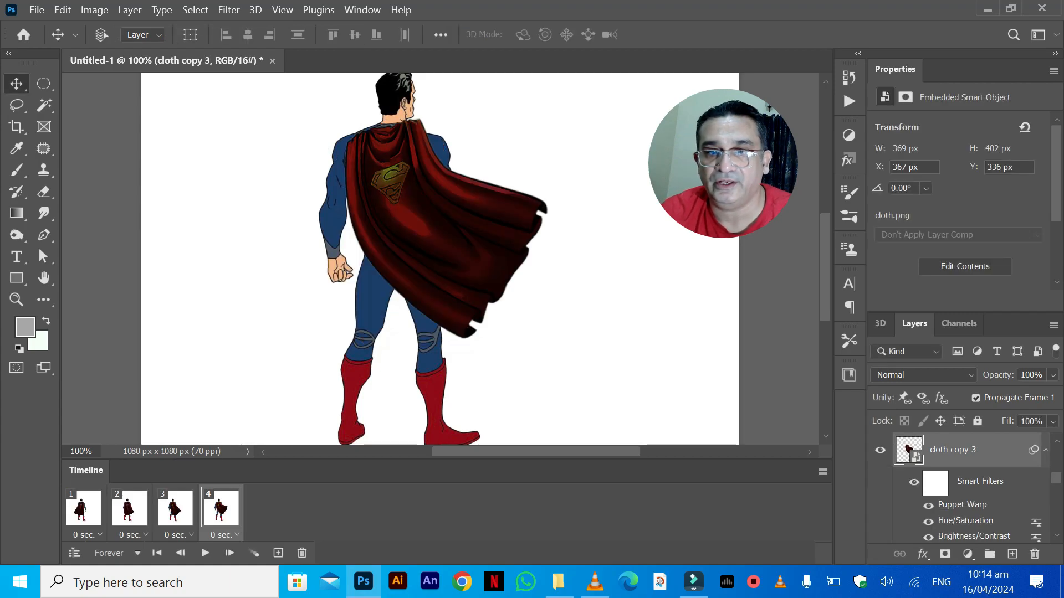
# Step: Compare the cape's shape and position at the shoulders across frames 2, 3 and 4
pyautogui.click(129, 508)
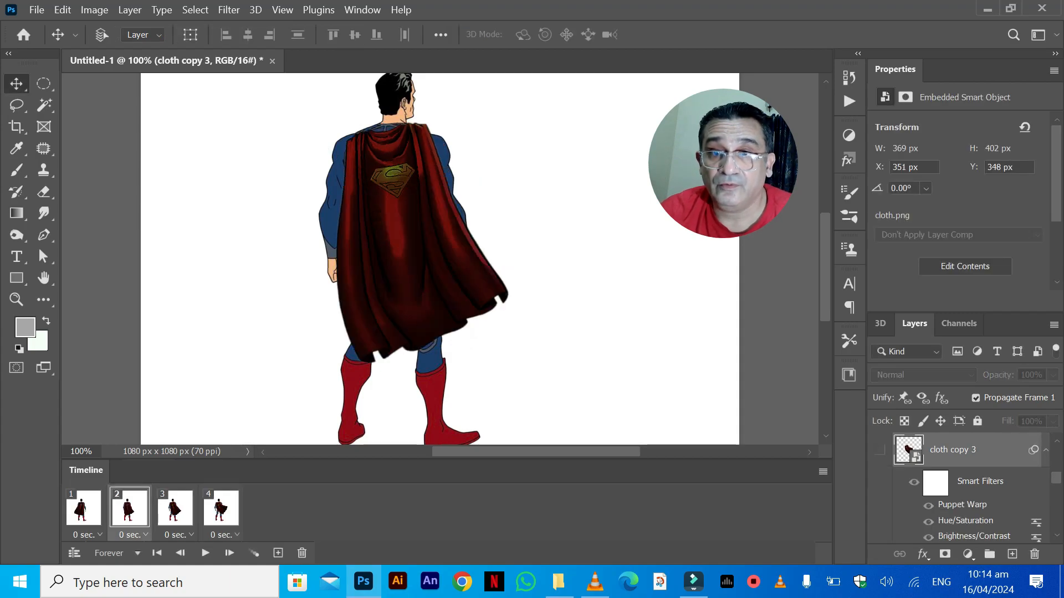
pyautogui.click(175, 507)
pyautogui.click(130, 507)
pyautogui.click(175, 507)
pyautogui.click(221, 508)
pyautogui.click(175, 507)
pyautogui.click(221, 507)
pyautogui.click(175, 507)
pyautogui.click(221, 507)
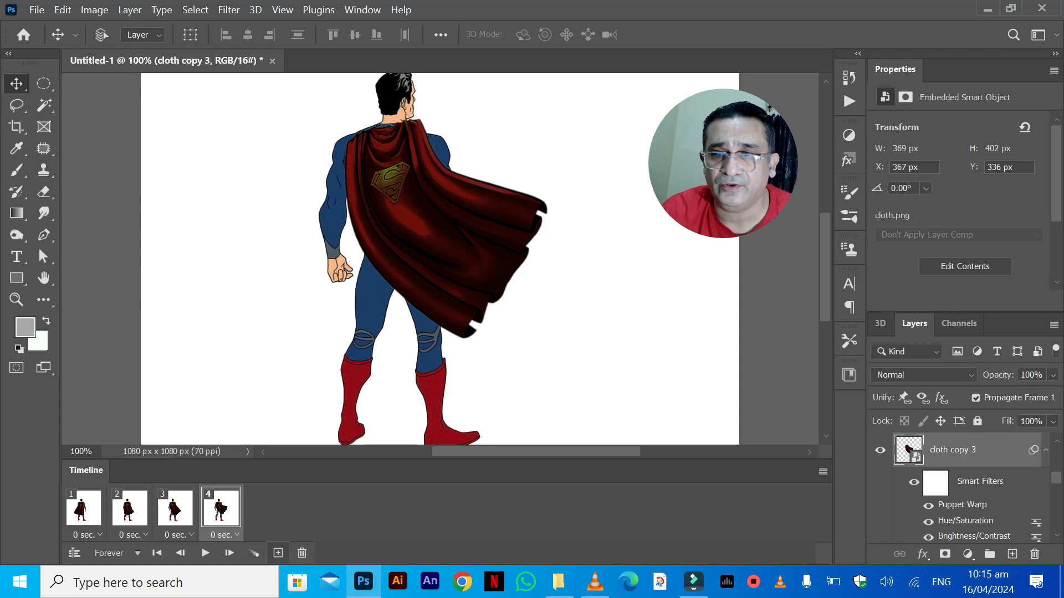
# Step: Add a fifth animation frame in which cloth copy 3 is hidden and cloth copy 4 is shown and selected
pyautogui.click(278, 553)
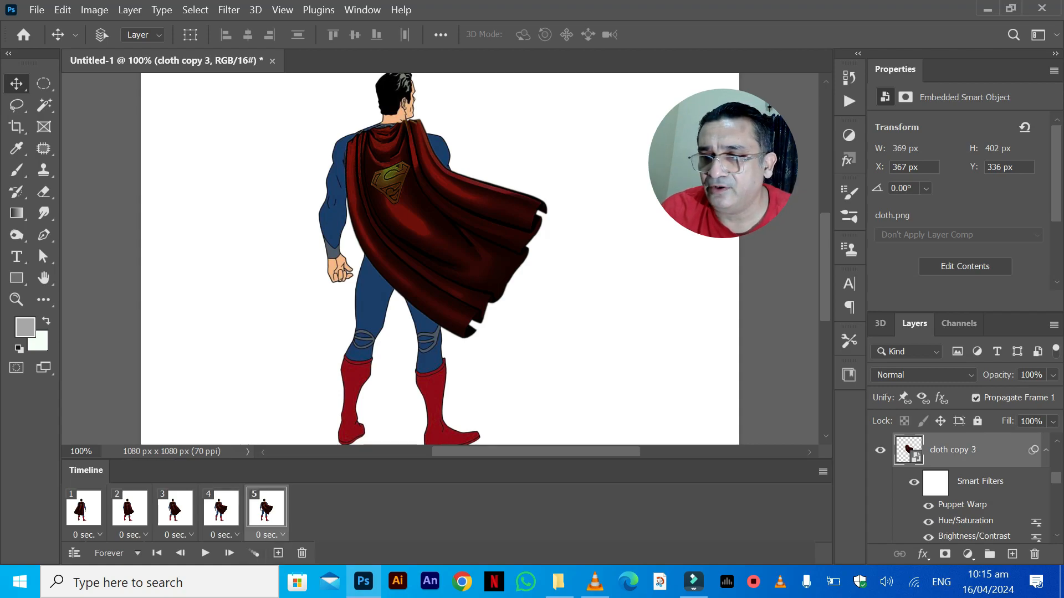
pyautogui.scroll(3, 964, 487)
pyautogui.scroll(-3, 964, 487)
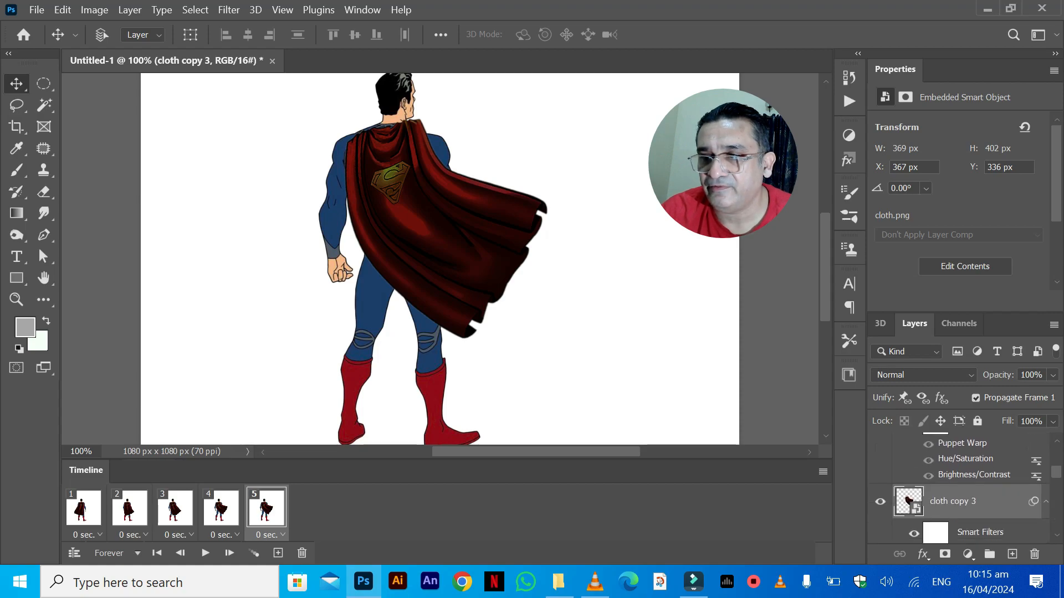
pyautogui.click(880, 497)
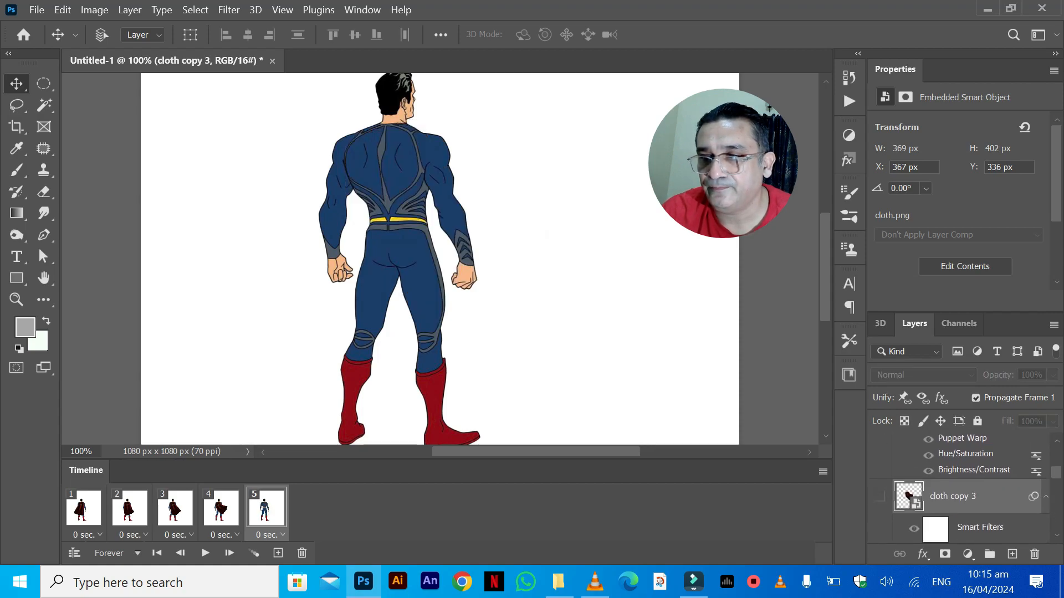
pyautogui.scroll(3, 964, 486)
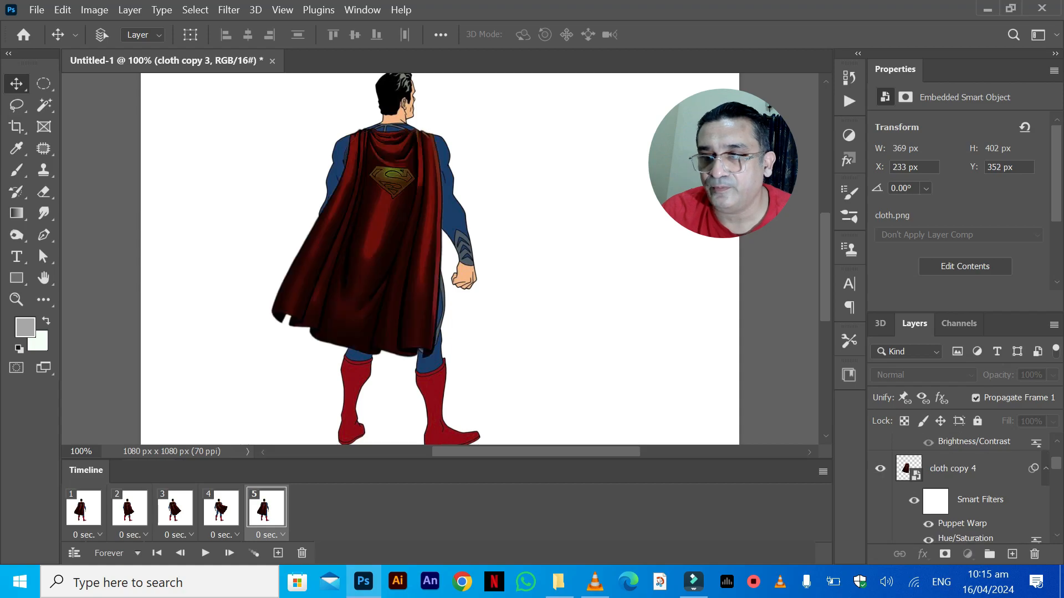
pyautogui.click(952, 468)
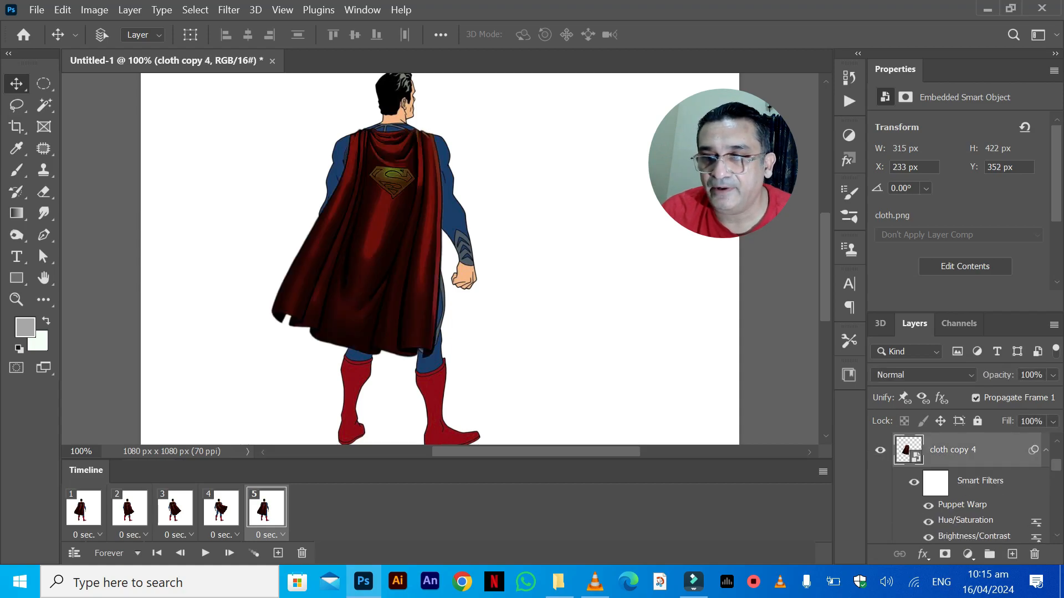
# Step: Re-edit cloth copy 4's Puppet Warp so the middle and lower cape swing far up to the right in a billowing curve, and apply it
pyautogui.doubleClick(962, 505)
pyautogui.moveTo(332, 328); pyautogui.dragTo(424, 330)
pyautogui.moveTo(343, 289); pyautogui.dragTo(393, 286)
pyautogui.moveTo(360, 251); pyautogui.dragTo(394, 248)
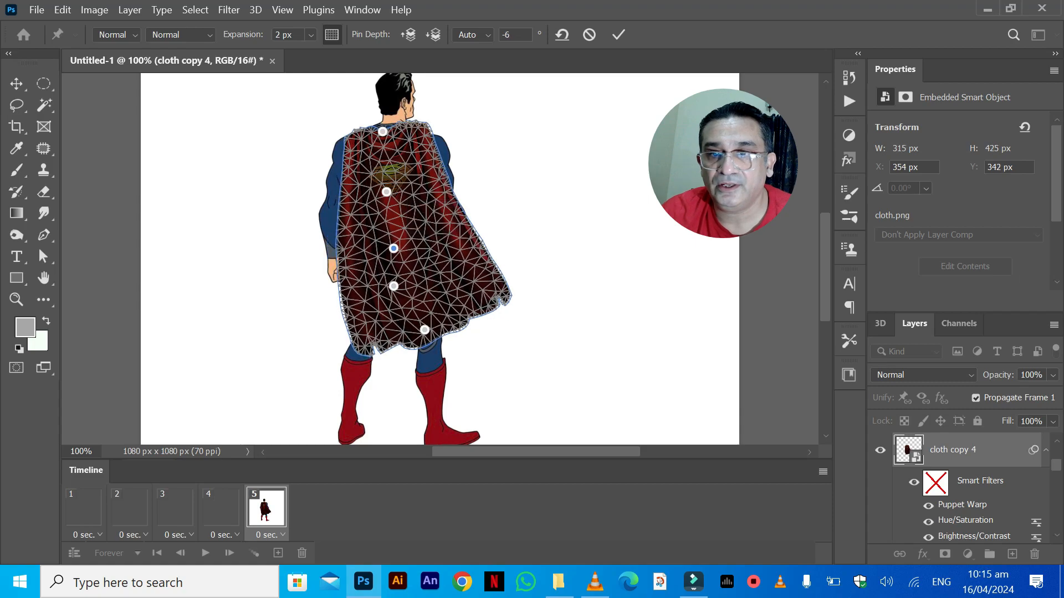
pyautogui.moveTo(425, 329); pyautogui.dragTo(469, 271)
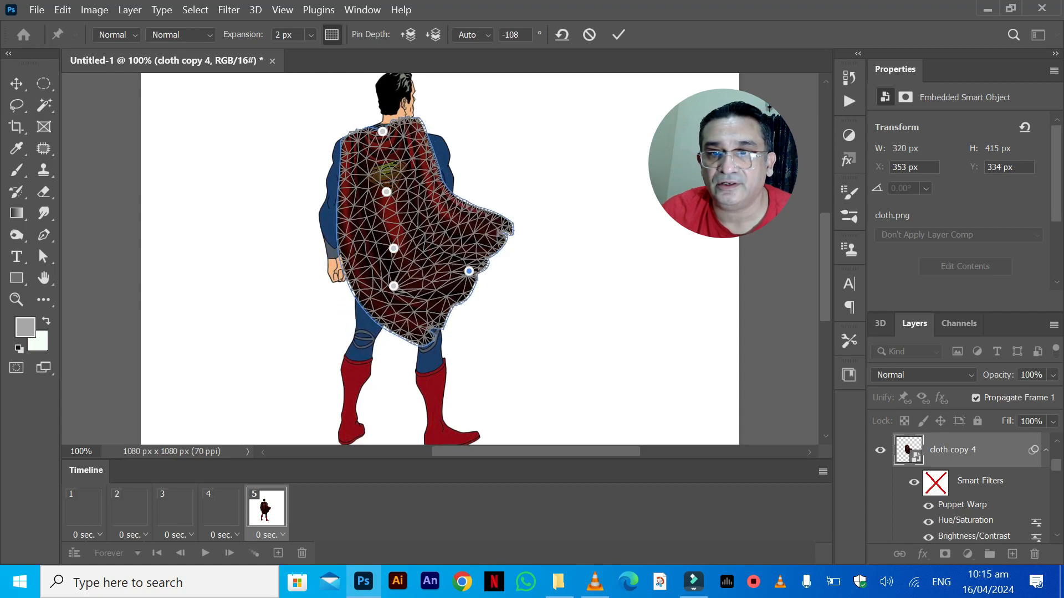
pyautogui.moveTo(394, 286); pyautogui.dragTo(420, 235)
pyautogui.moveTo(387, 192); pyautogui.dragTo(396, 245)
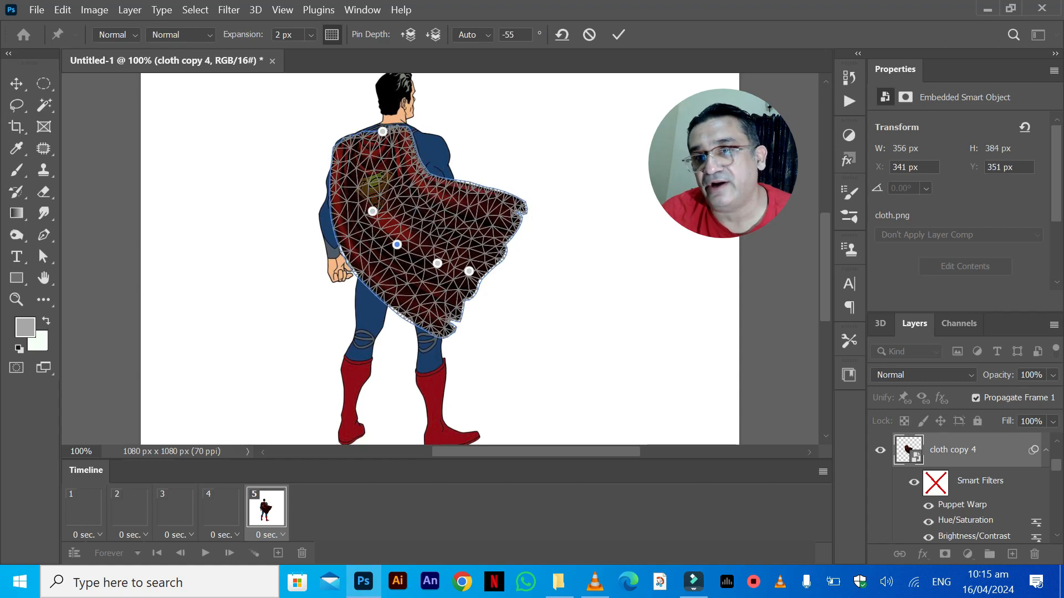
pyautogui.moveTo(469, 270); pyautogui.dragTo(431, 274)
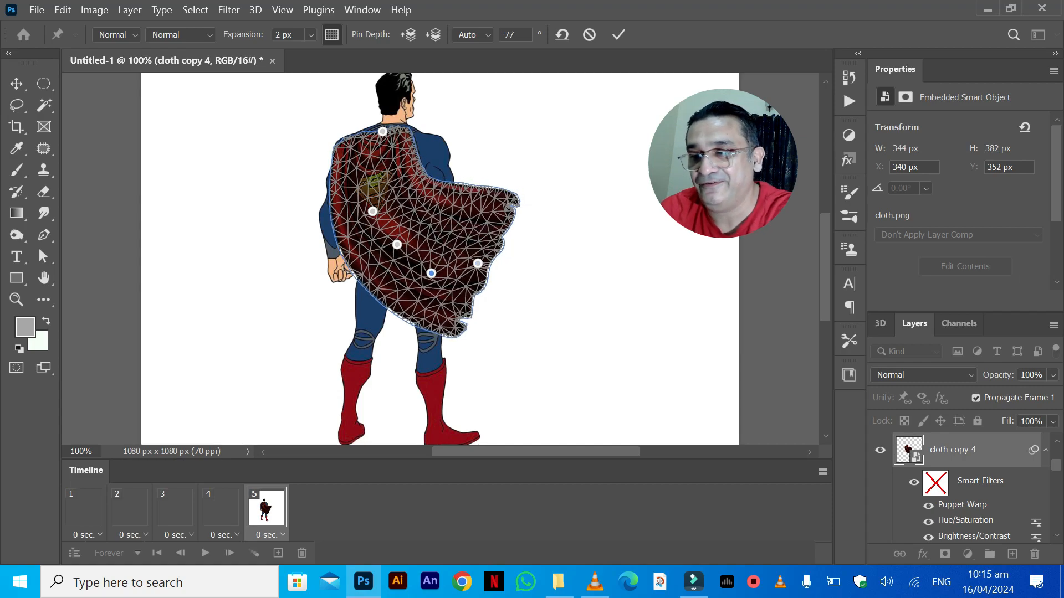
pyautogui.press('Return')
# Step: Compare frames 3 to 5, then move cloth copy 4 slightly up and right to about X 359 px, Y 338 px
pyautogui.click(221, 508)
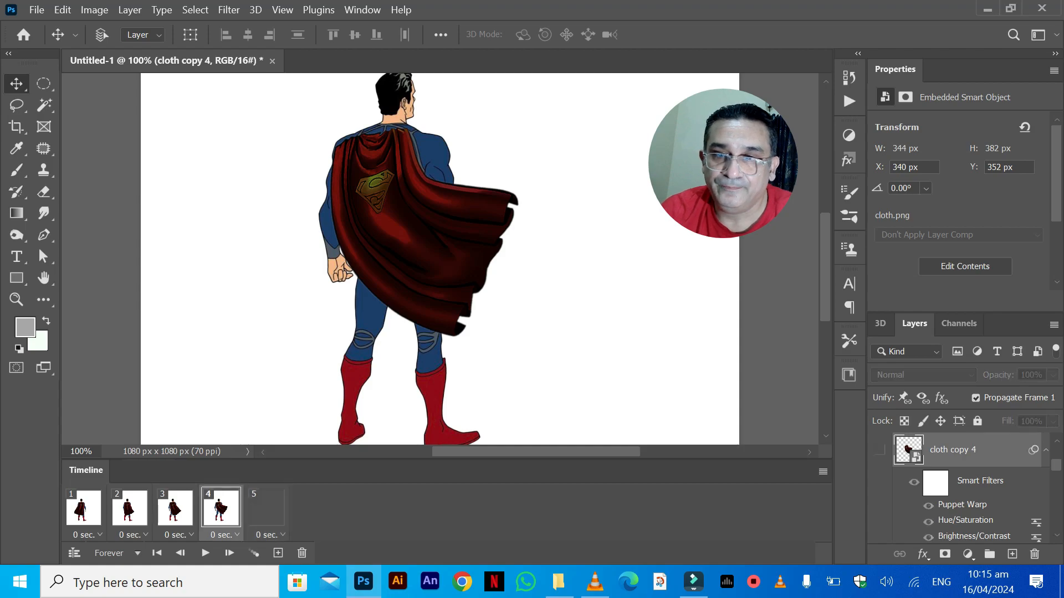
pyautogui.click(175, 508)
pyautogui.click(221, 508)
pyautogui.click(266, 508)
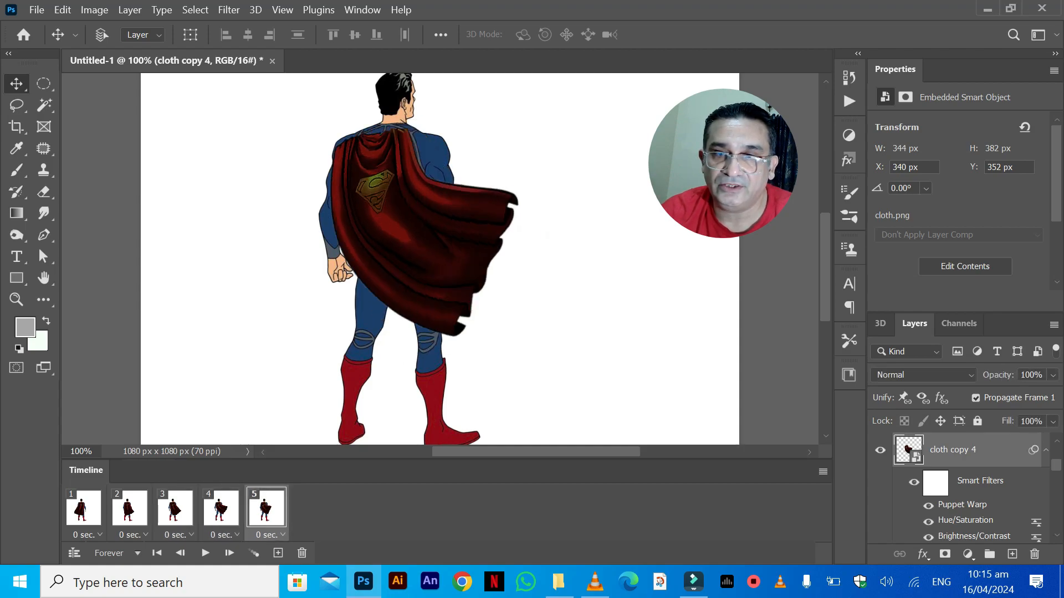
pyautogui.moveTo(360, 177); pyautogui.dragTo(371, 170)
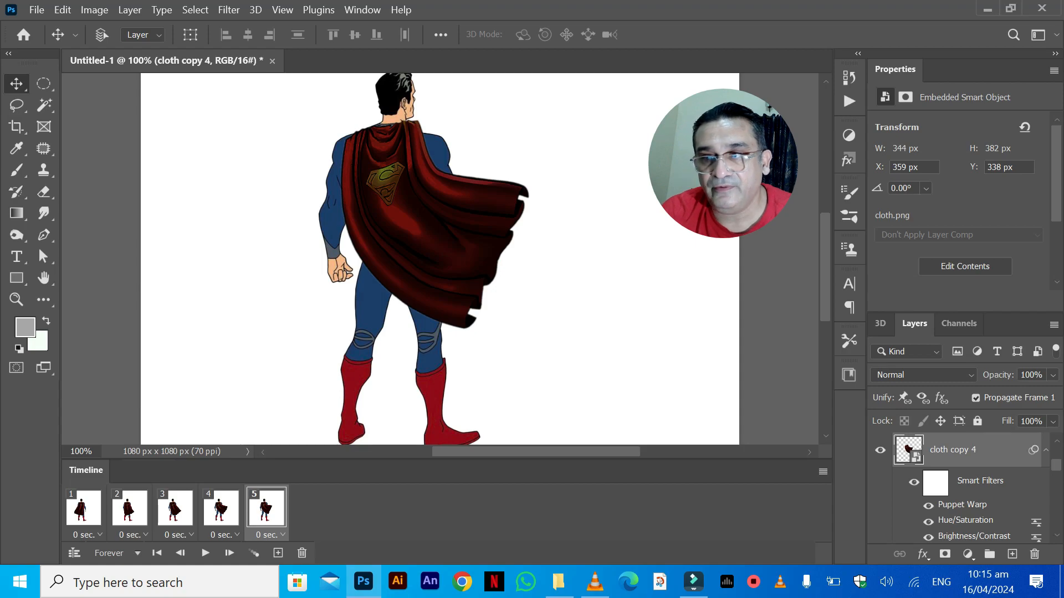
# Step: Shift cloth copy 4's upper Puppet Warp pin slightly down and left, apply the warp, and nudge the cape to about X 353 px, Y 340 px
pyautogui.doubleClick(962, 504)
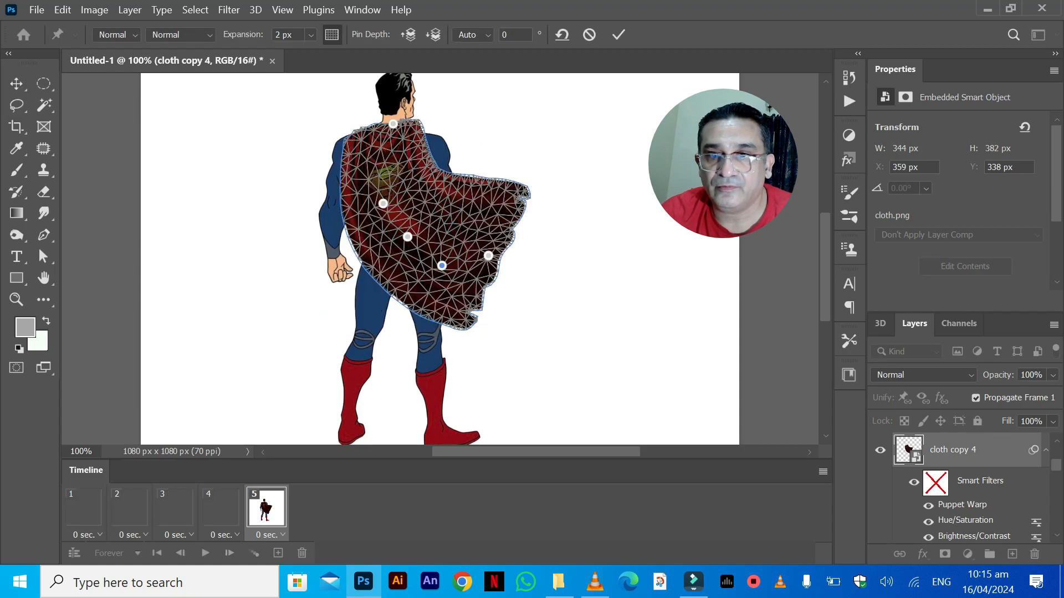
pyautogui.moveTo(383, 203); pyautogui.dragTo(375, 216)
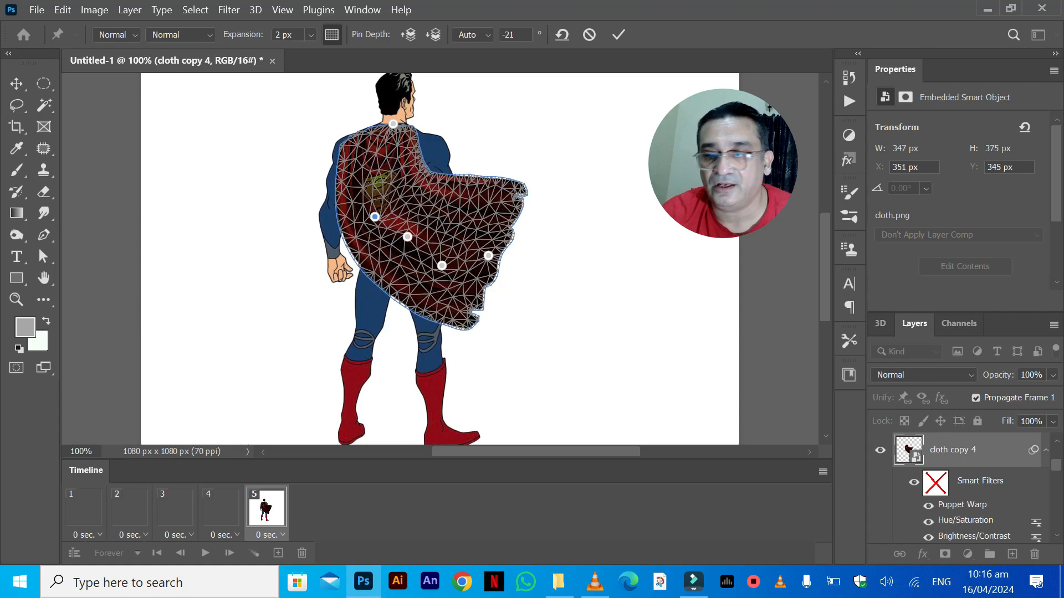
pyautogui.press('Return')
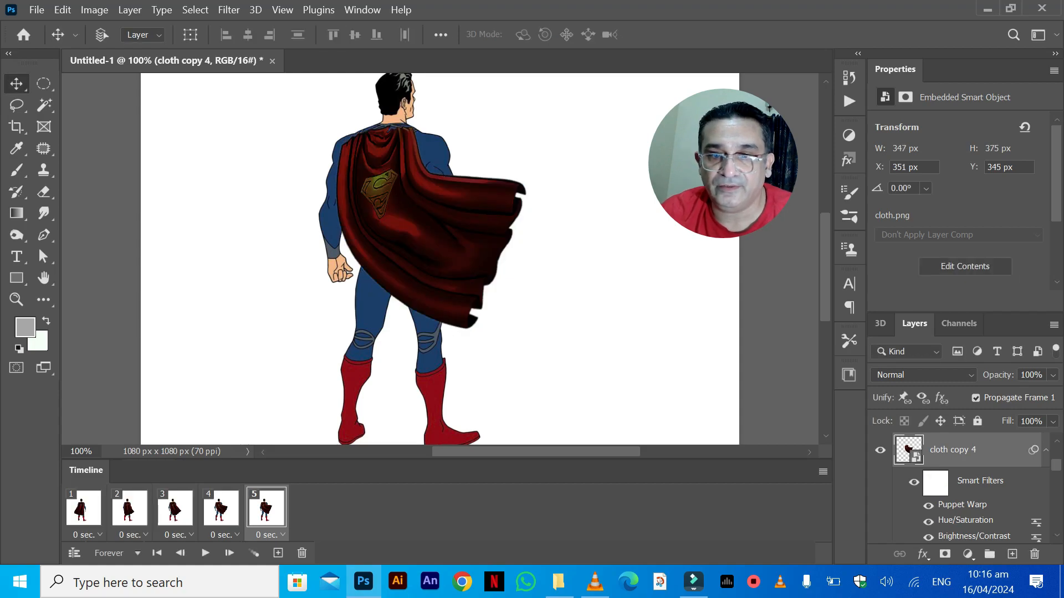
pyautogui.moveTo(403, 223); pyautogui.dragTo(404, 220)
# Step: Compare frames 2 to 5, then duplicate frame 4 and move the copy to the end as frame 6
pyautogui.click(221, 508)
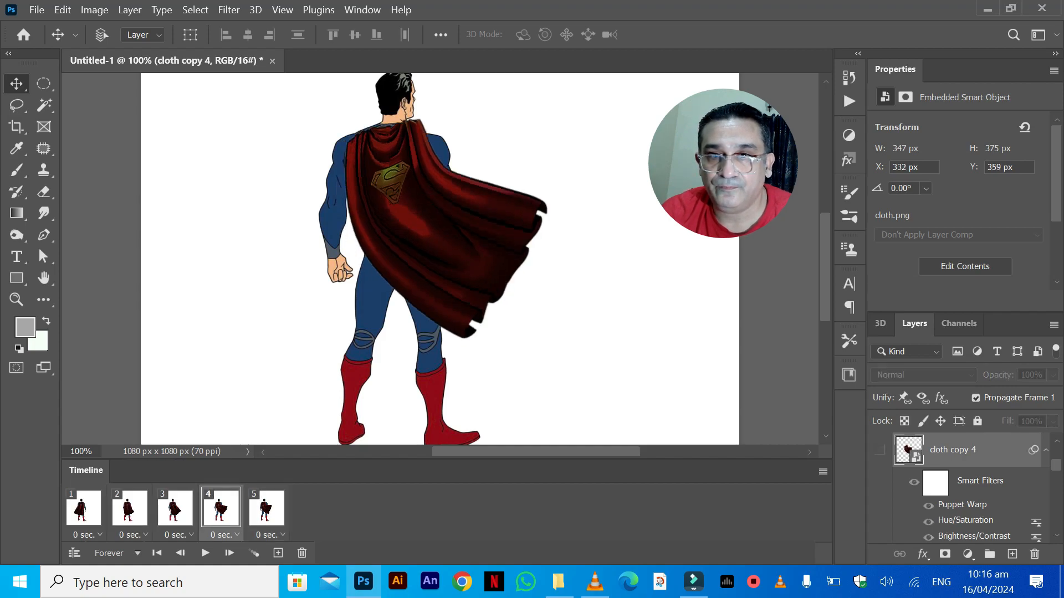
pyautogui.click(174, 508)
pyautogui.click(129, 508)
pyautogui.click(175, 508)
pyautogui.click(221, 508)
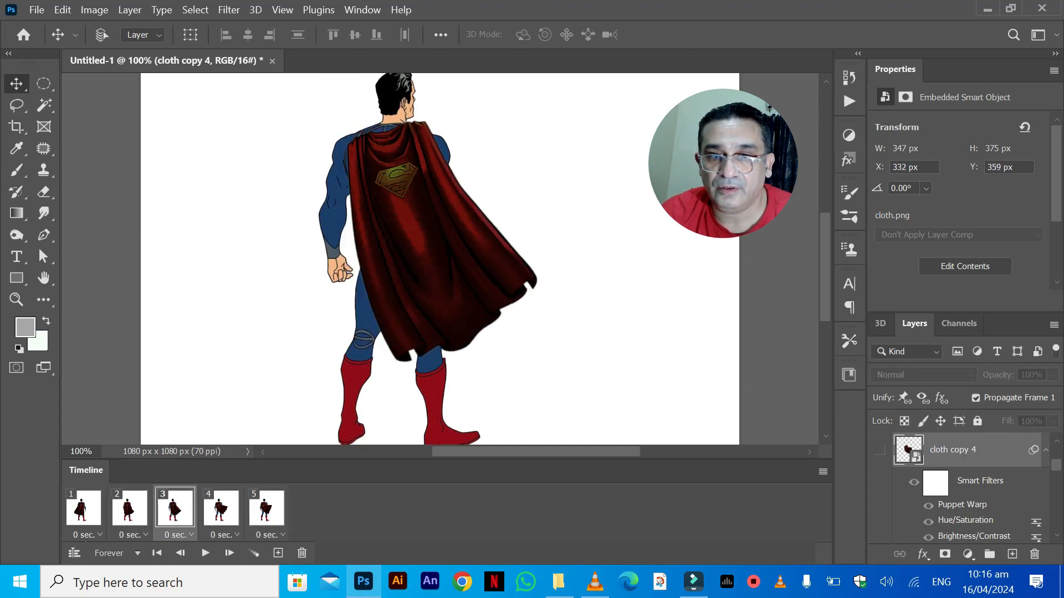
pyautogui.click(266, 508)
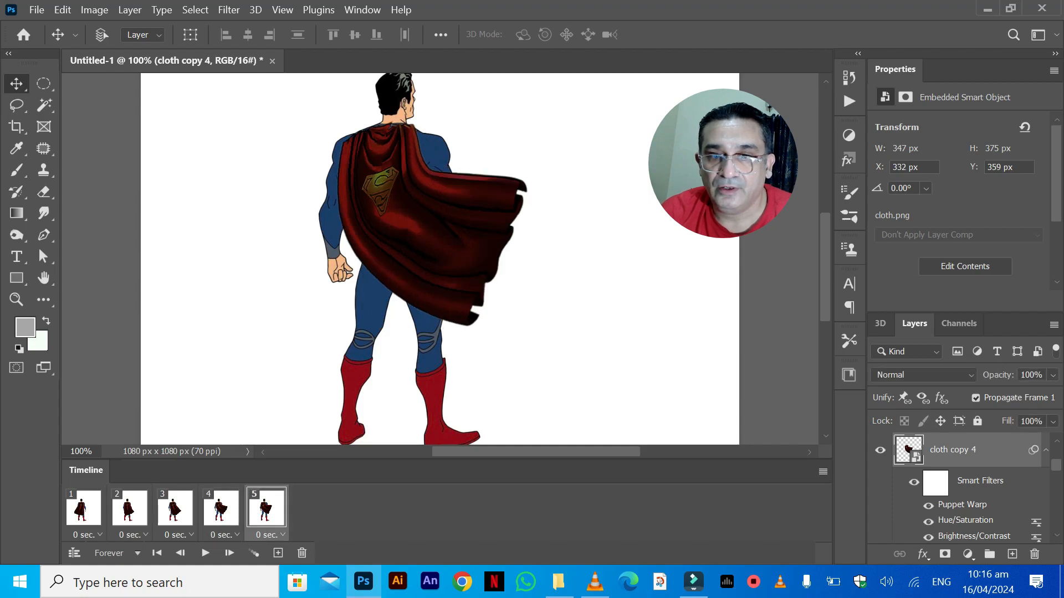
pyautogui.click(221, 508)
pyautogui.click(278, 553)
pyautogui.moveTo(266, 508); pyautogui.dragTo(348, 509)
# Step: Review frames 4 to 6, then duplicate frame 3 and move the copy to the end as frame 7
pyautogui.click(266, 508)
pyautogui.click(220, 508)
pyautogui.click(266, 508)
pyautogui.click(312, 508)
pyautogui.click(220, 508)
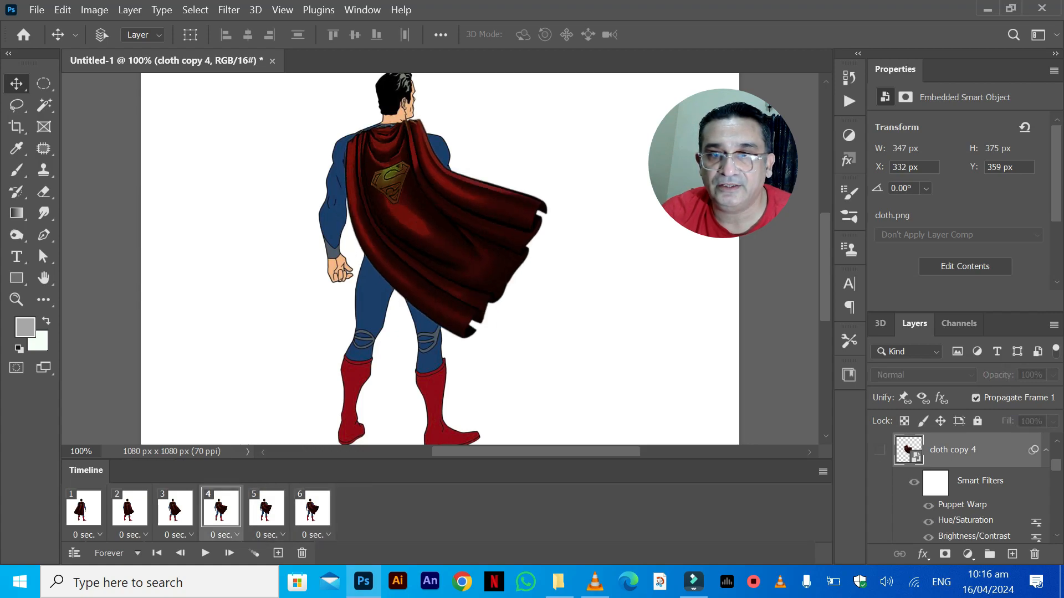
pyautogui.click(174, 508)
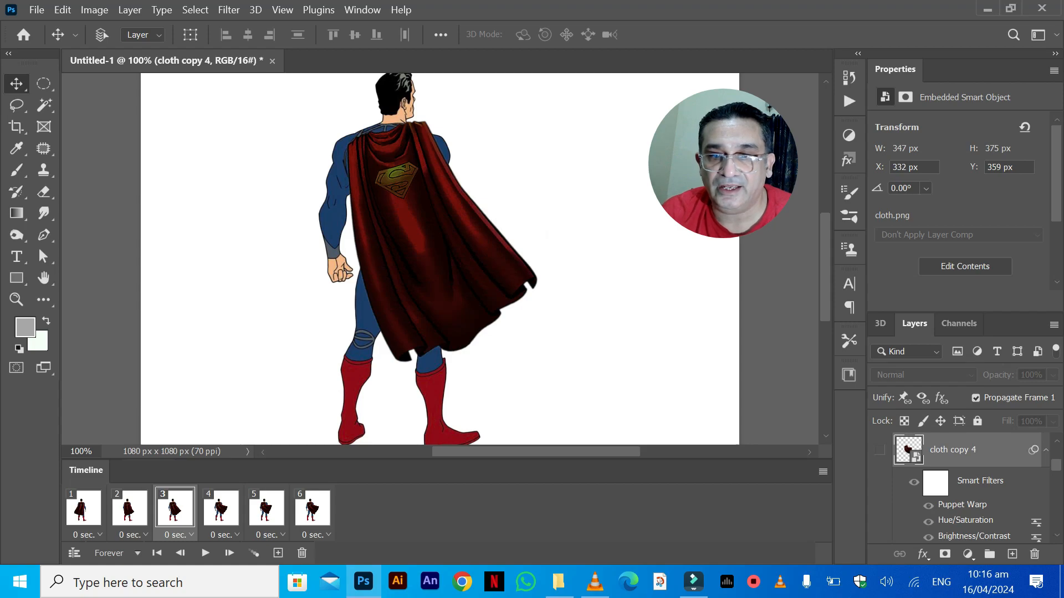
pyautogui.click(277, 553)
pyautogui.moveTo(221, 508); pyautogui.dragTo(399, 509)
# Step: Review frames 3 to 7, then duplicate frame 5 and move the copy to the end as frame 8
pyautogui.click(175, 508)
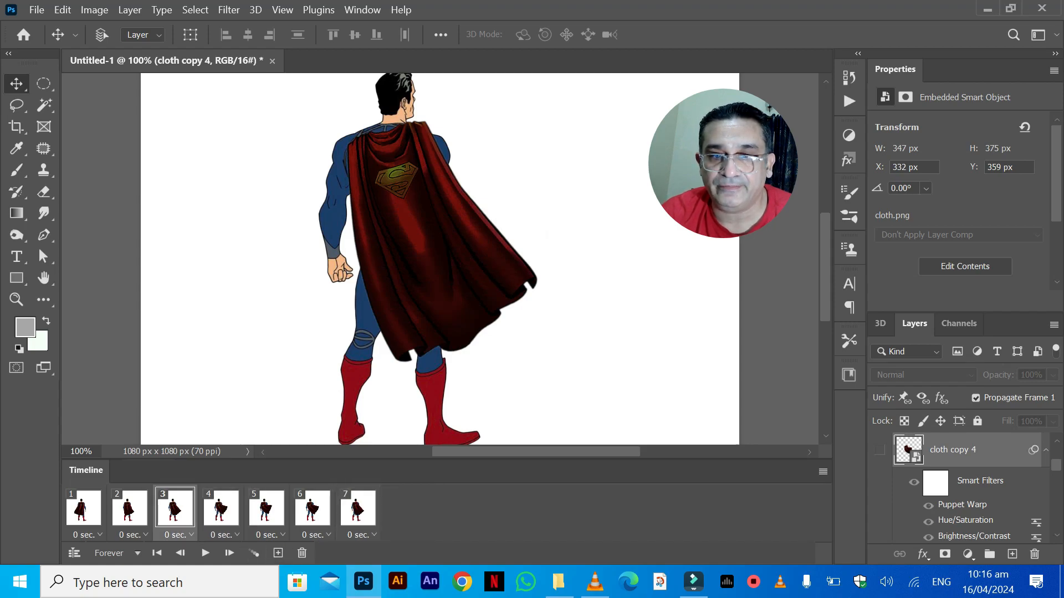
pyautogui.click(221, 508)
pyautogui.click(266, 508)
pyautogui.click(312, 508)
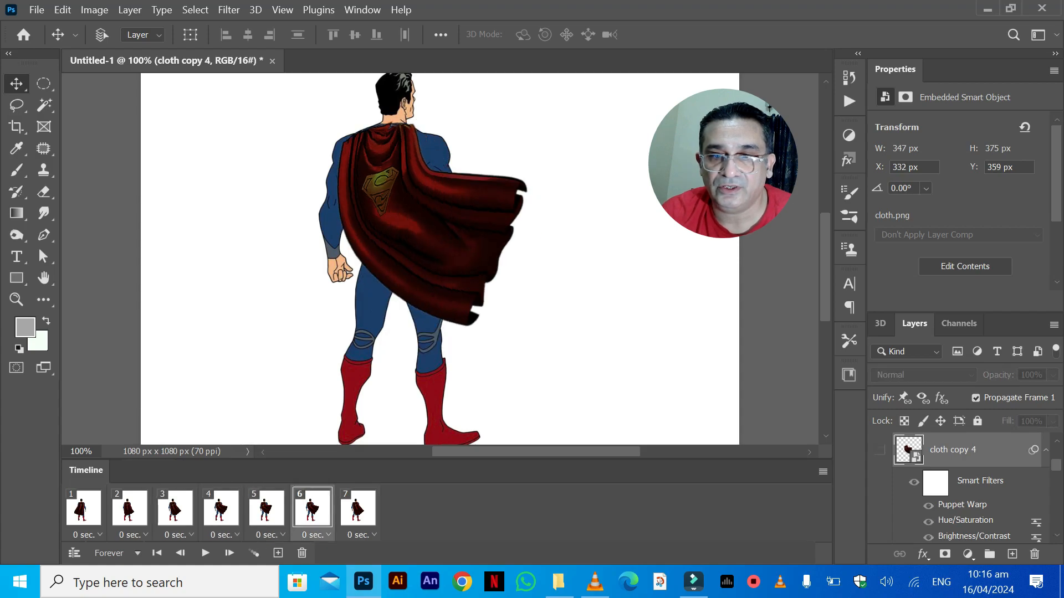
pyautogui.click(358, 508)
pyautogui.click(313, 509)
pyautogui.click(265, 508)
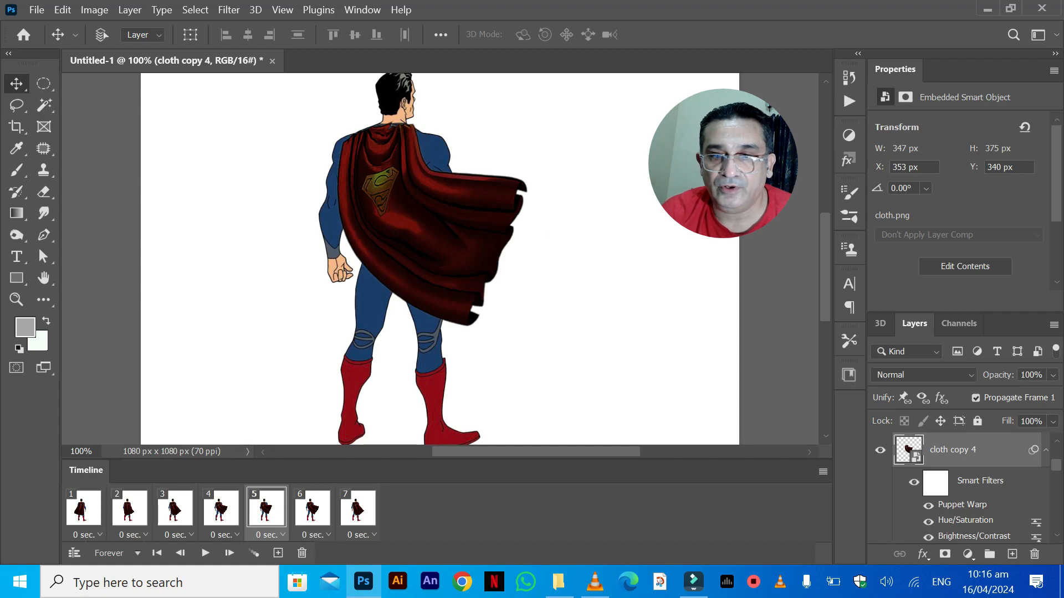
pyautogui.click(278, 553)
pyautogui.moveTo(312, 509); pyautogui.dragTo(438, 508)
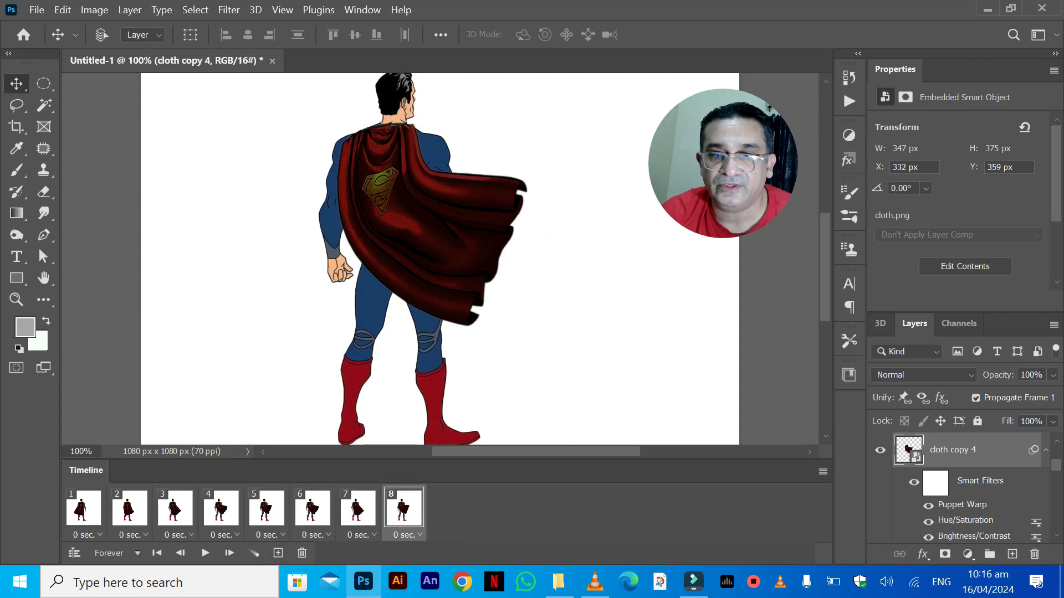
# Step: Compare frames 3, 4 and 6 to 8, then duplicate frame 3 and move the copy to the end as frame 9
pyautogui.click(312, 508)
pyautogui.click(358, 508)
pyautogui.click(403, 508)
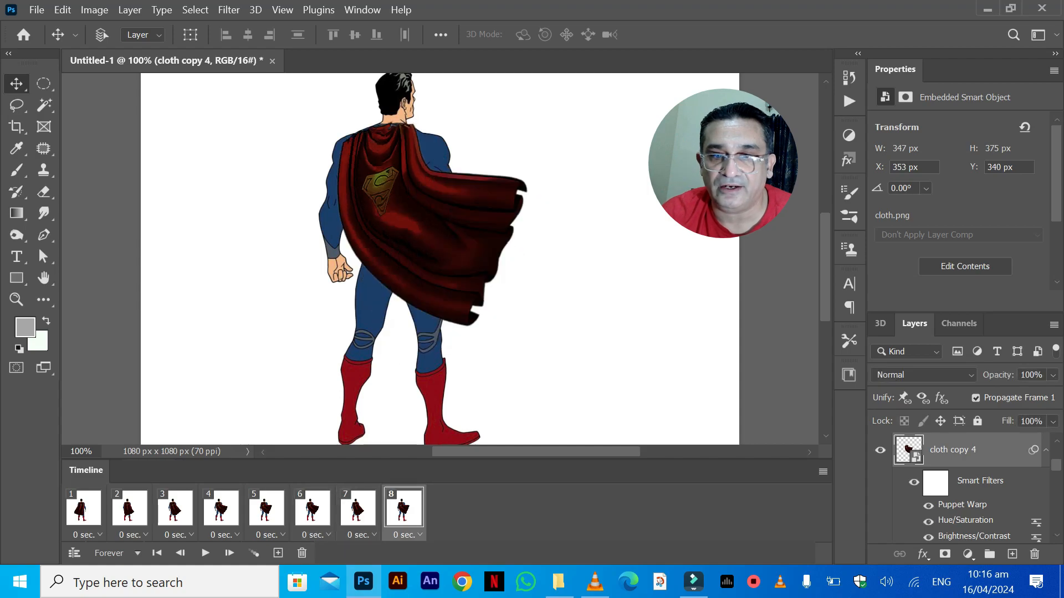
pyautogui.click(220, 508)
pyautogui.click(175, 508)
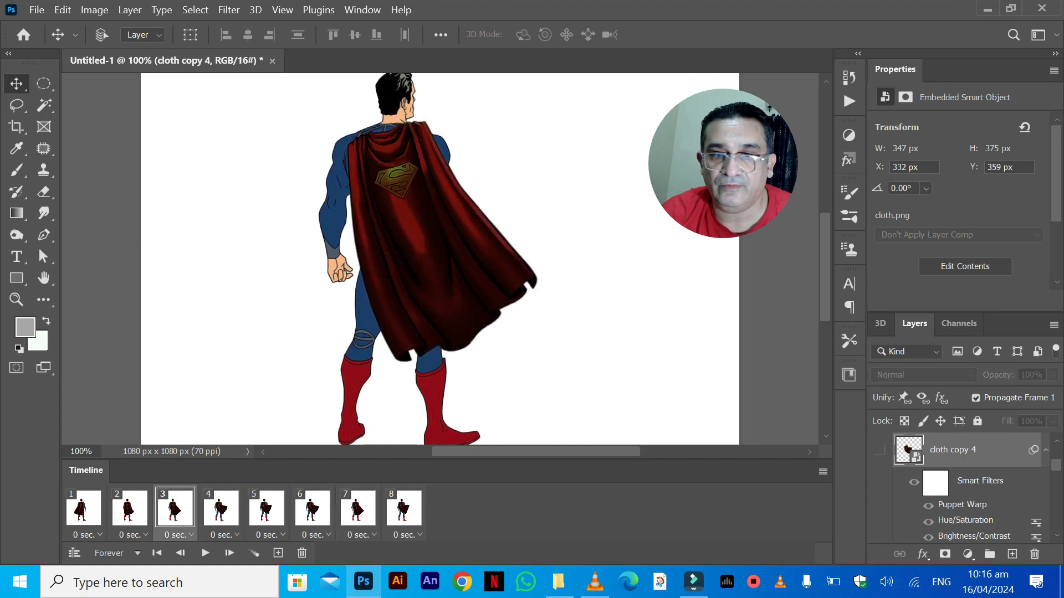
pyautogui.click(279, 553)
pyautogui.moveTo(221, 508); pyautogui.dragTo(475, 508)
# Step: Step back and forth through frames 1 to 9 to examine the order and continuity of the cape poses
pyautogui.click(220, 508)
pyautogui.click(174, 508)
pyautogui.click(265, 508)
pyautogui.click(312, 508)
pyautogui.click(357, 508)
pyautogui.click(404, 508)
pyautogui.click(449, 508)
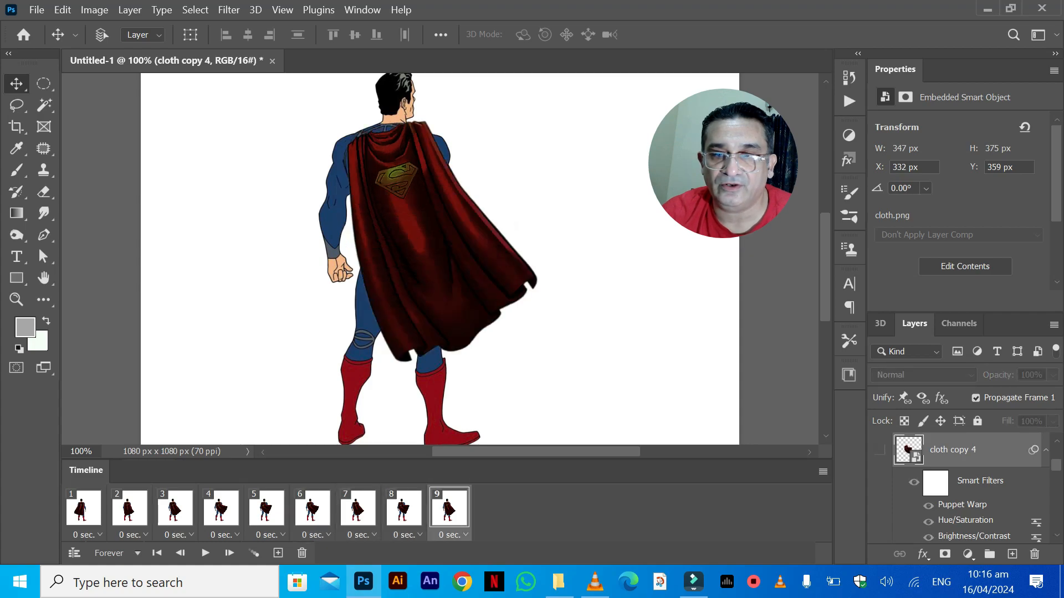
pyautogui.click(403, 508)
pyautogui.click(357, 508)
pyautogui.click(312, 508)
pyautogui.click(266, 508)
pyautogui.click(221, 508)
pyautogui.click(174, 508)
pyautogui.click(129, 509)
pyautogui.click(83, 509)
pyautogui.click(129, 508)
pyautogui.click(174, 508)
pyautogui.click(221, 508)
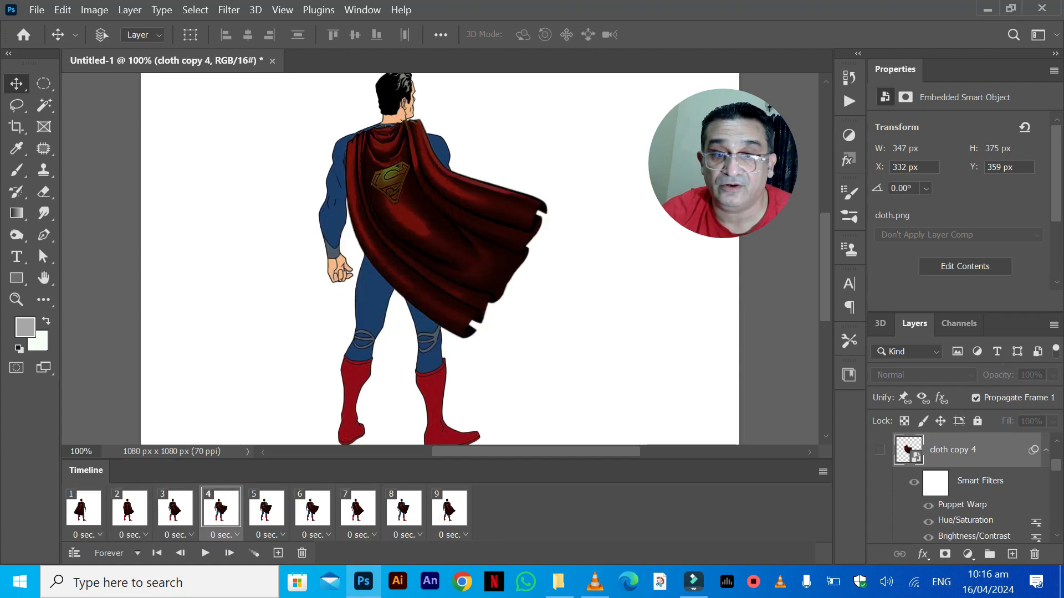
pyautogui.click(266, 509)
pyautogui.click(129, 508)
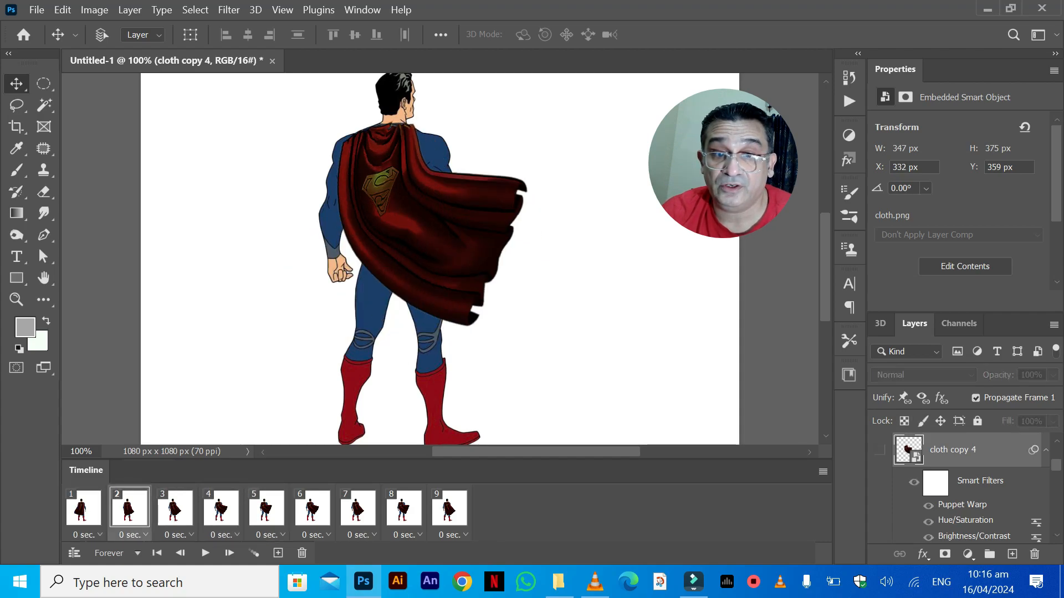
pyautogui.click(449, 508)
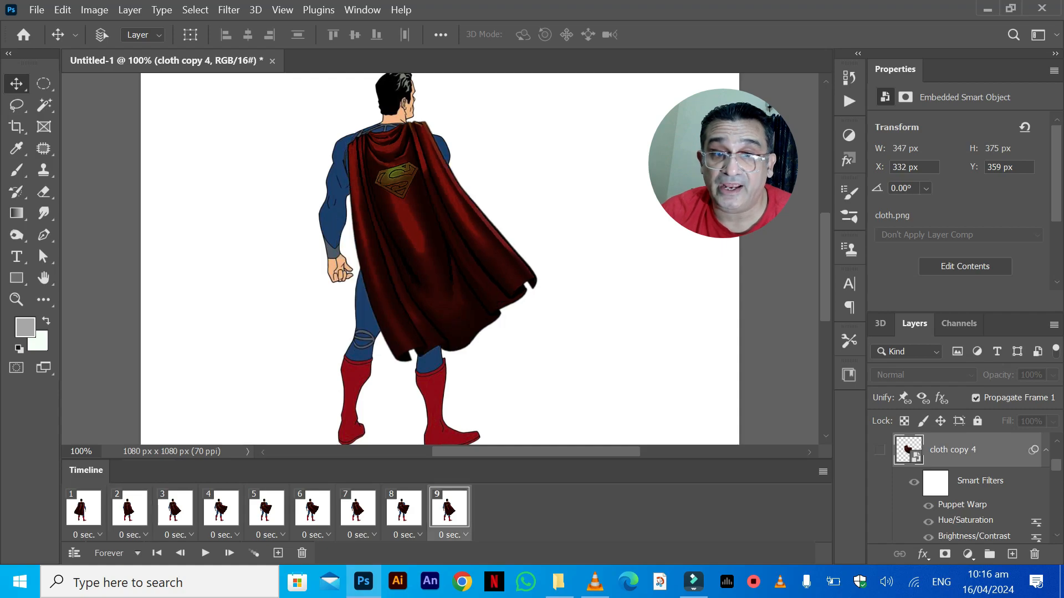
# Step: Compare frames 1, 2, 3 and 9, then duplicate frame 2 and move the copy to the end as frame 10
pyautogui.click(83, 508)
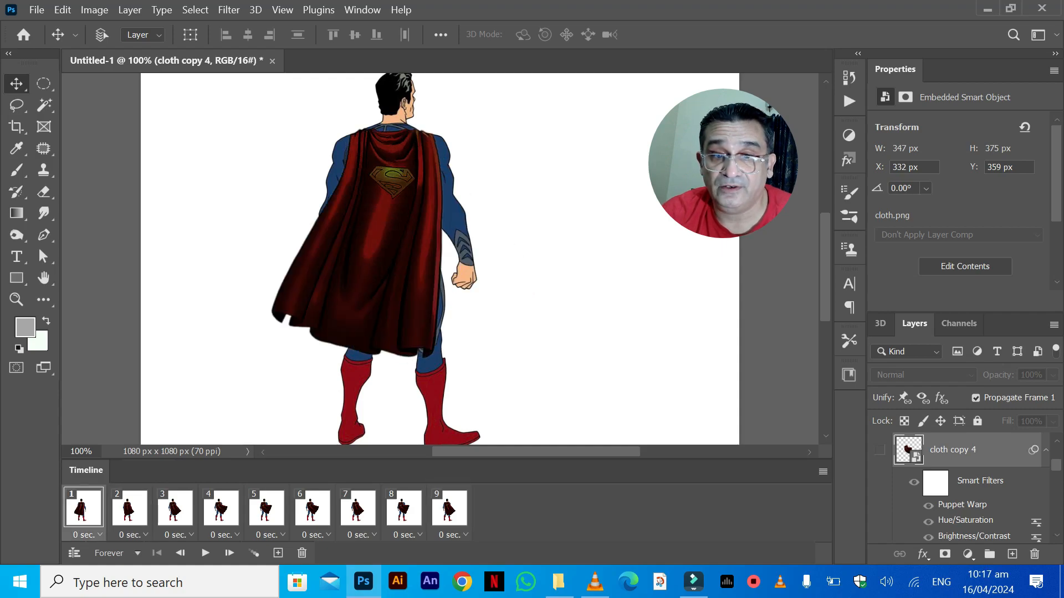
pyautogui.click(129, 508)
pyautogui.click(174, 508)
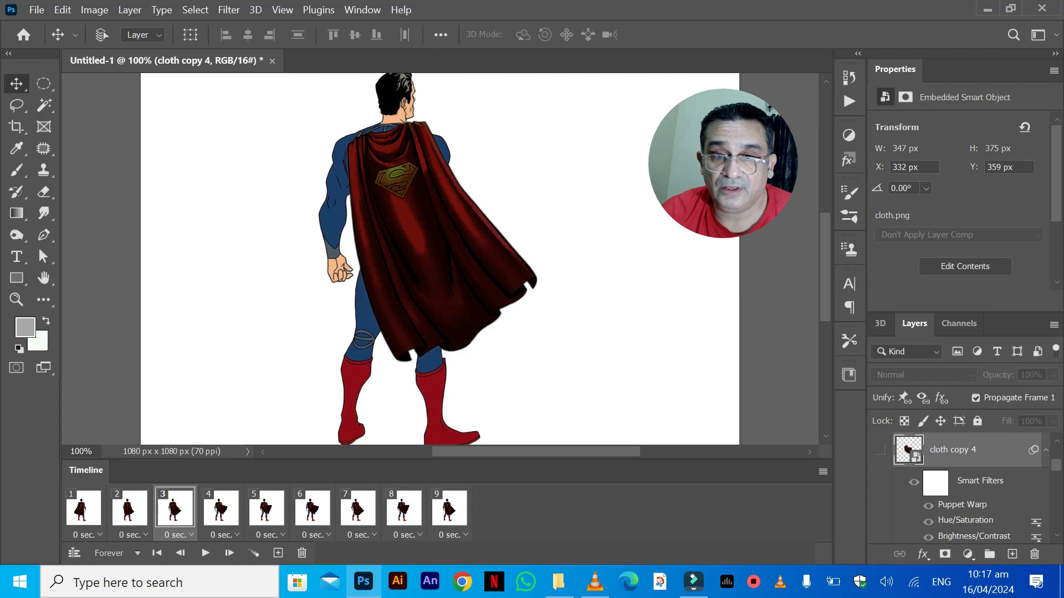
pyautogui.click(449, 508)
pyautogui.click(129, 509)
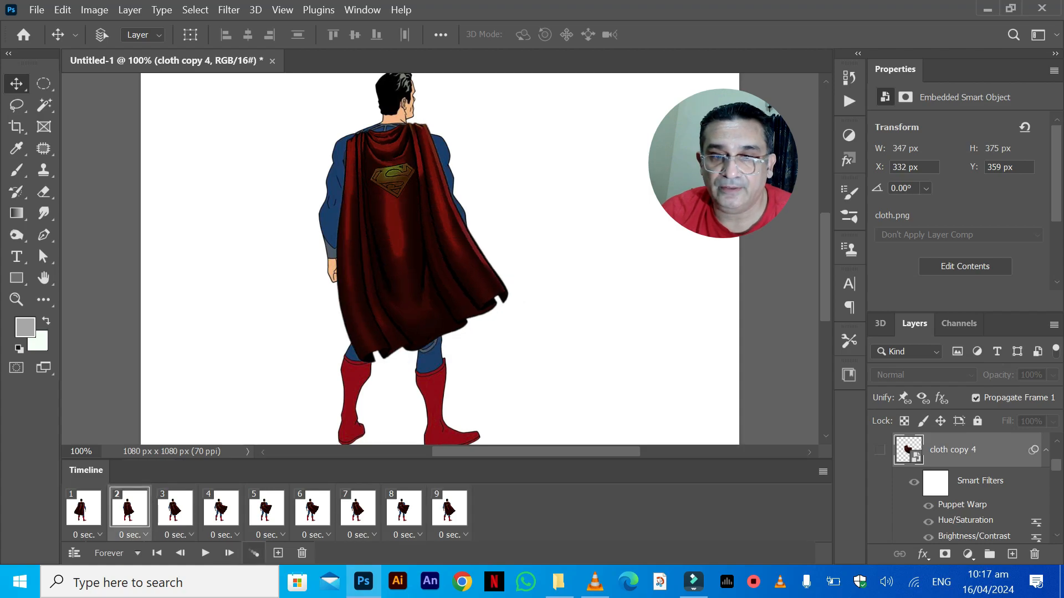
pyautogui.click(278, 553)
pyautogui.moveTo(175, 508); pyautogui.dragTo(535, 508)
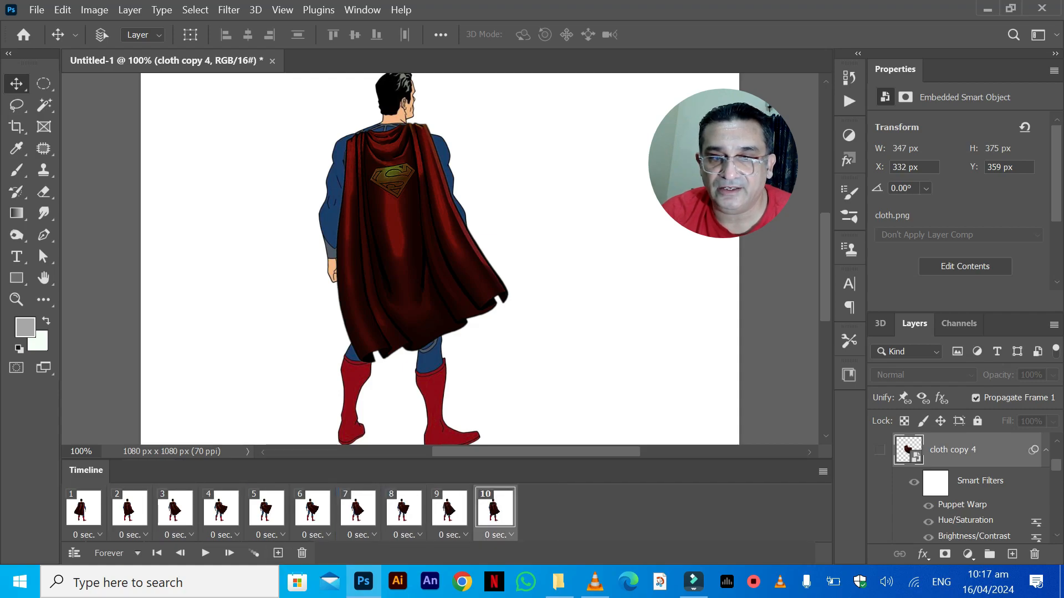
# Step: Check frame 8, then duplicate frame 9 and place the copy at the end as frame 11
pyautogui.click(403, 508)
pyautogui.click(449, 508)
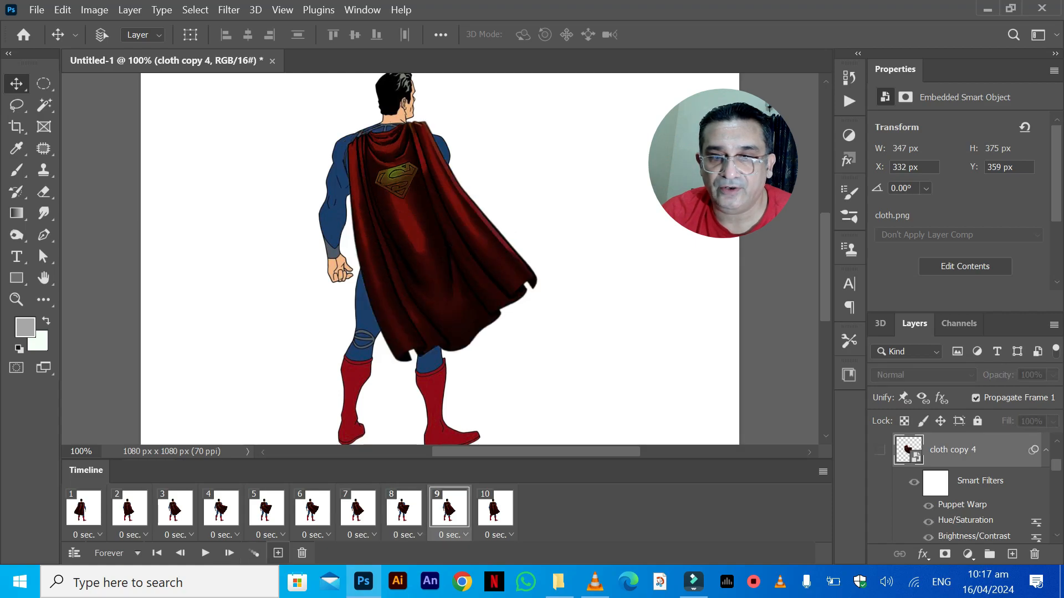
pyautogui.click(278, 553)
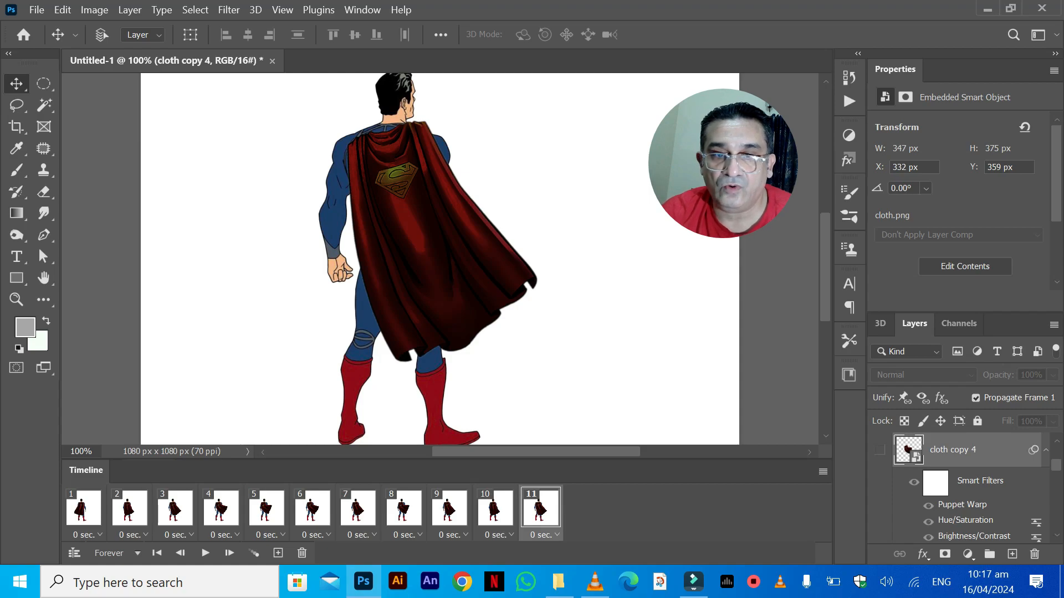
# Step: Play the animation from the first frame to check the cape's motion, then stop playback
pyautogui.click(157, 553)
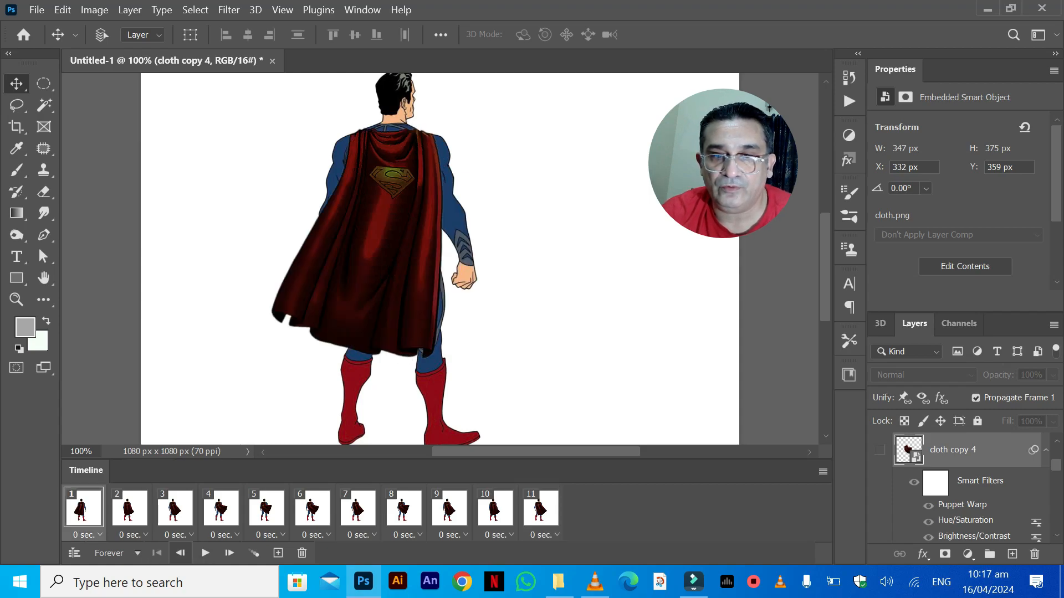
pyautogui.click(205, 553)
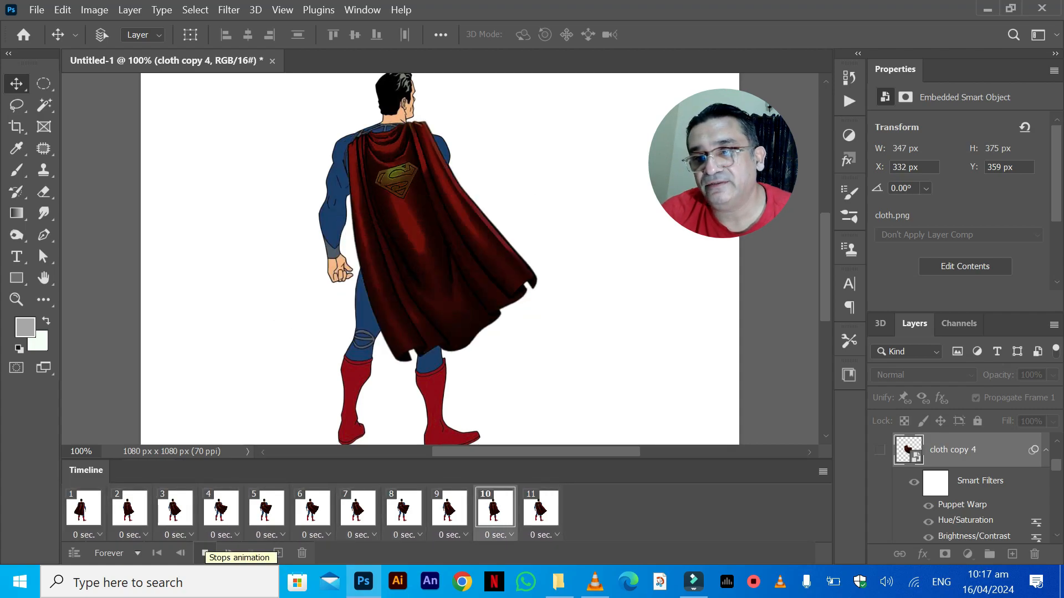
pyautogui.click(205, 553)
# Step: In frame 4, shift cloth copy 3's two middle Puppet Warp pins left and slightly down, and apply the warp
pyautogui.click(175, 508)
pyautogui.click(220, 508)
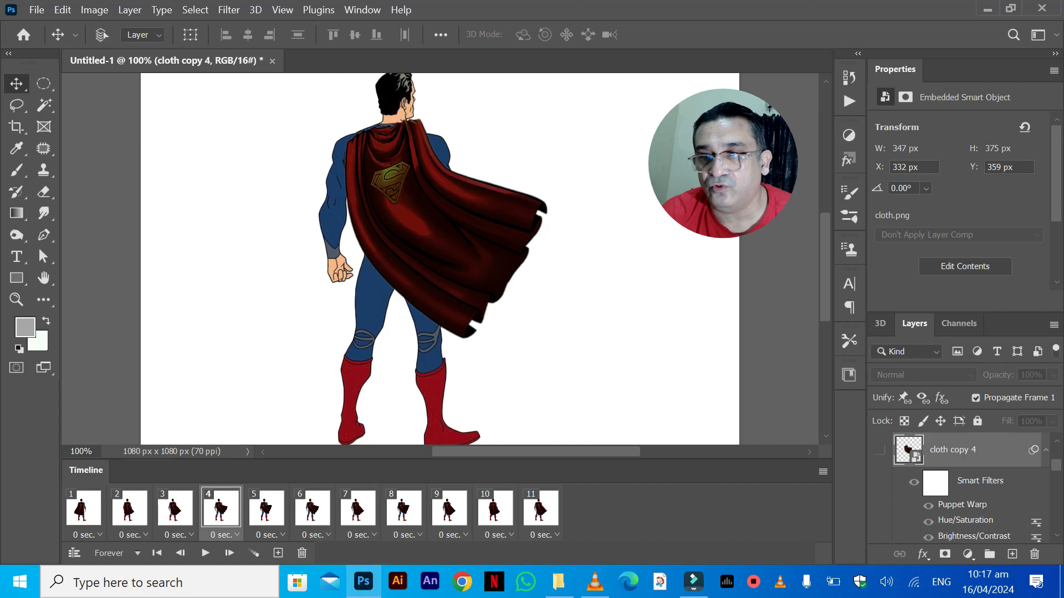
pyautogui.scroll(-3, 964, 488)
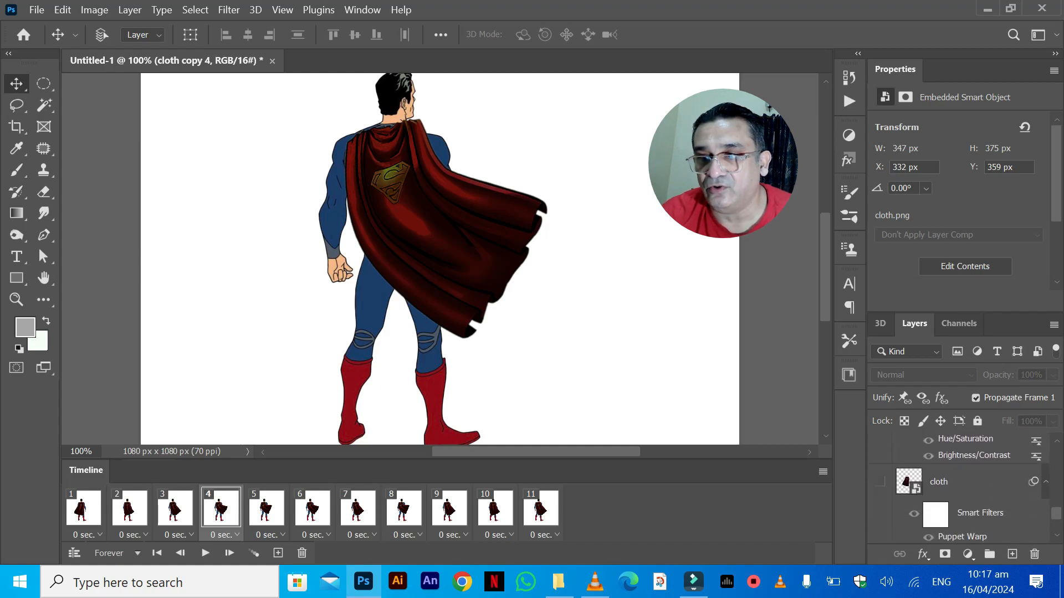
pyautogui.scroll(3, 964, 488)
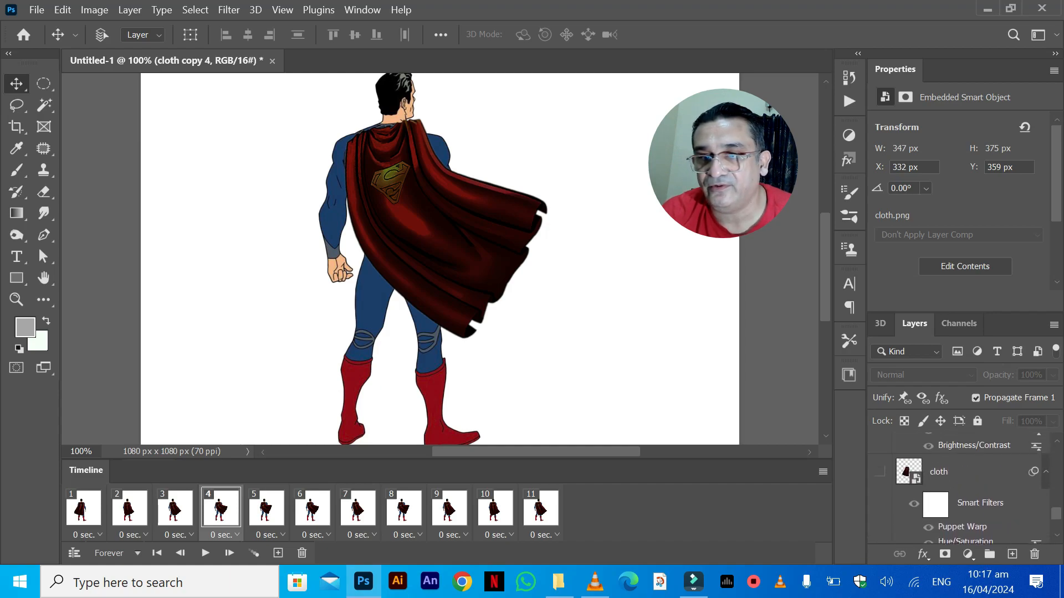
pyautogui.scroll(4, 964, 488)
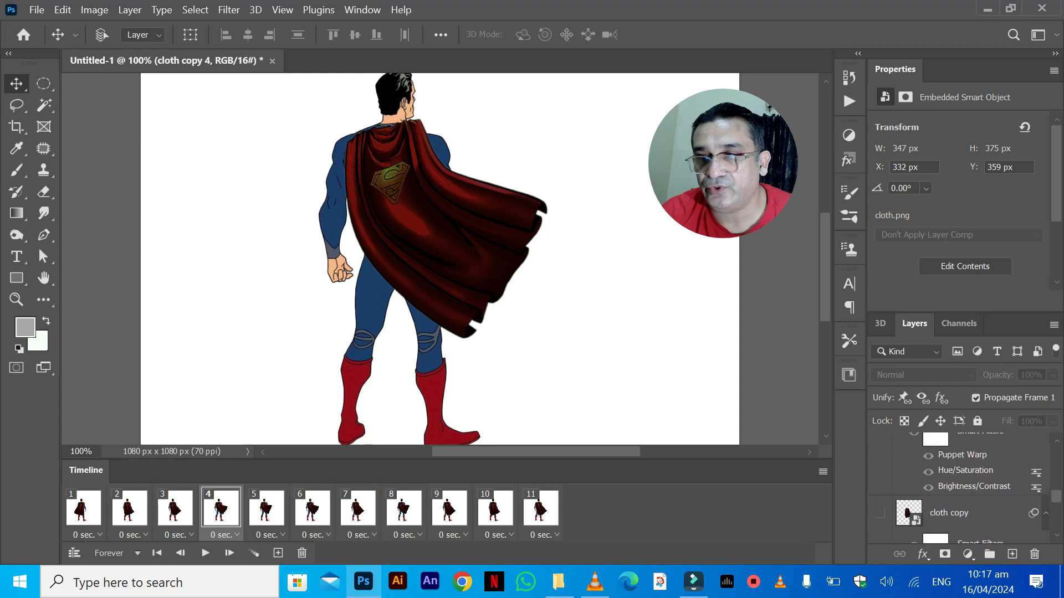
pyautogui.scroll(3, 964, 488)
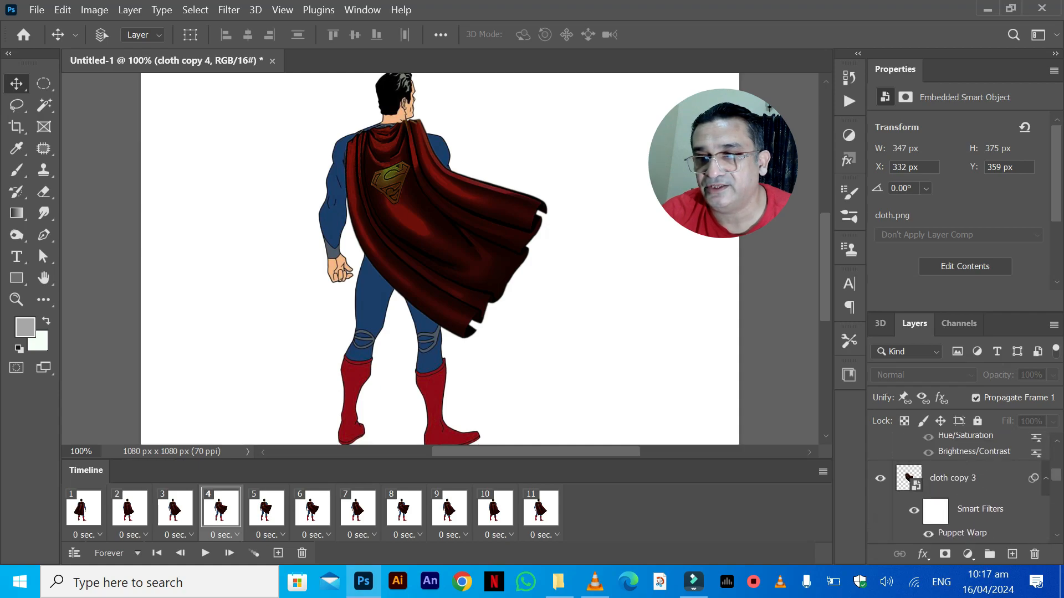
pyautogui.scroll(-2, 964, 487)
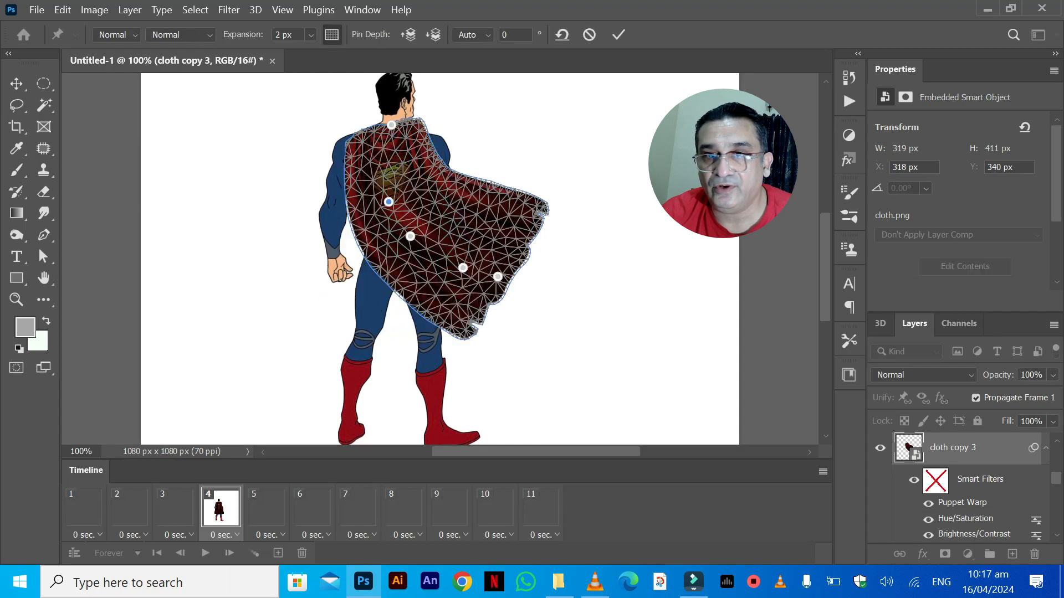
pyautogui.moveTo(388, 201); pyautogui.dragTo(390, 243)
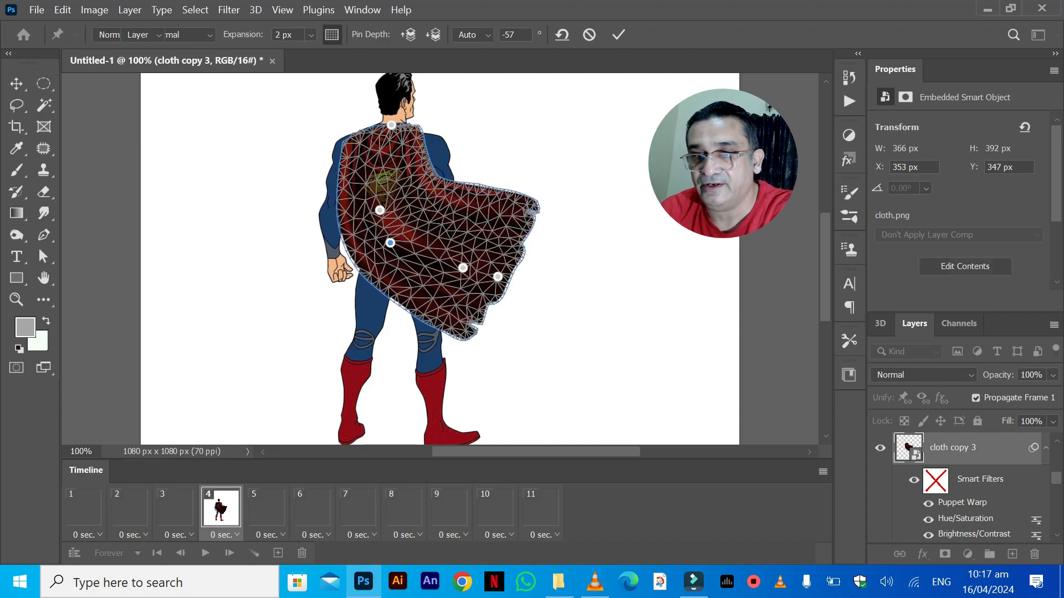
pyautogui.press('Return')
# Step: Play the animation again to check the cape with the adjusted warp, then stop playback
pyautogui.press('space')
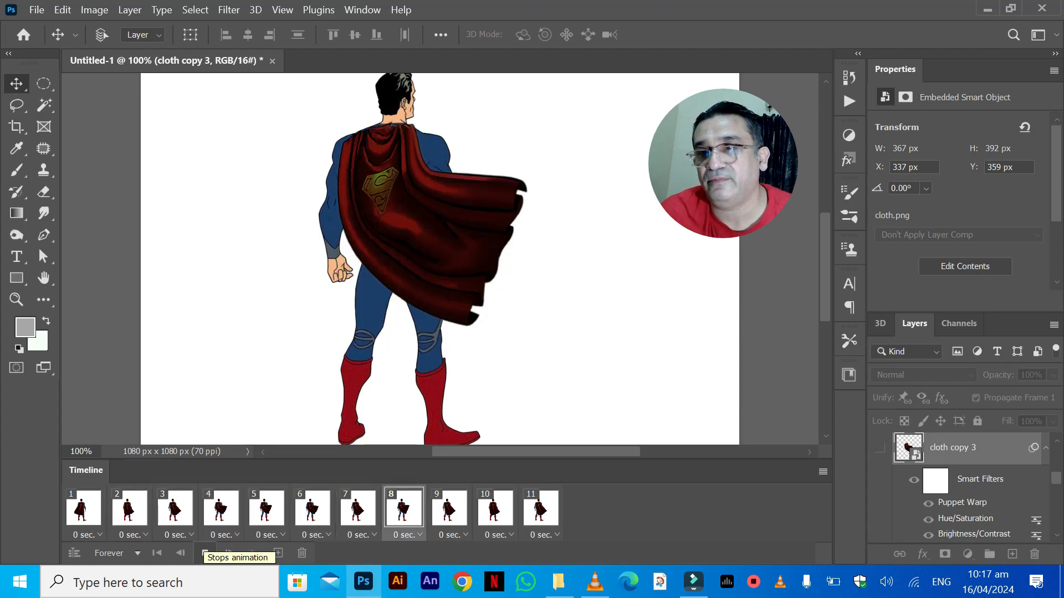
pyautogui.press('space')
pyautogui.hotkey('ctrl', '-')
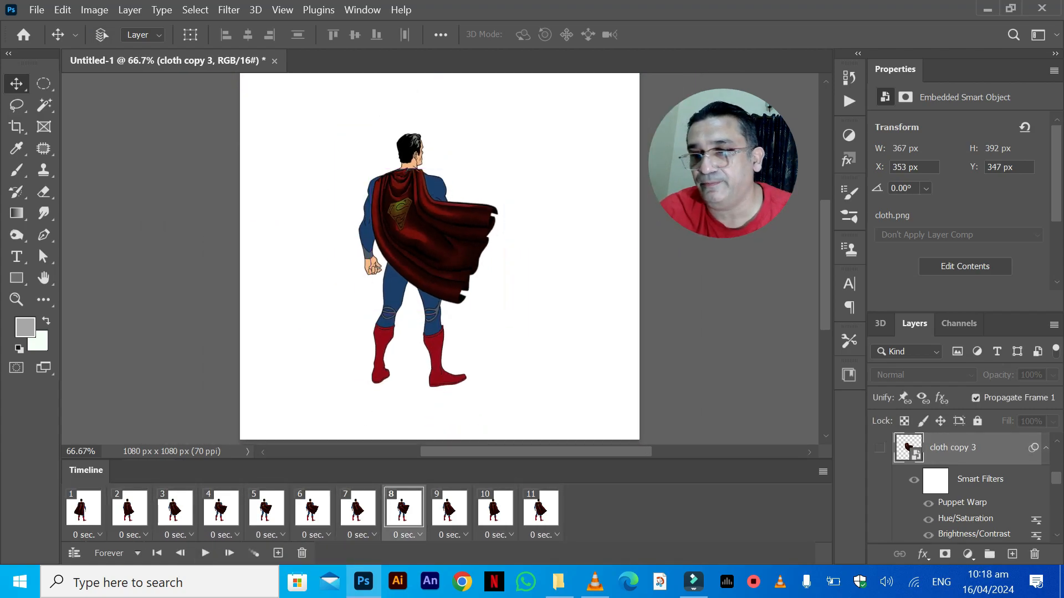
# Step: Check the figure without the Background layer by toggling its visibility, then delete that layer
pyautogui.scroll(-6, 965, 488)
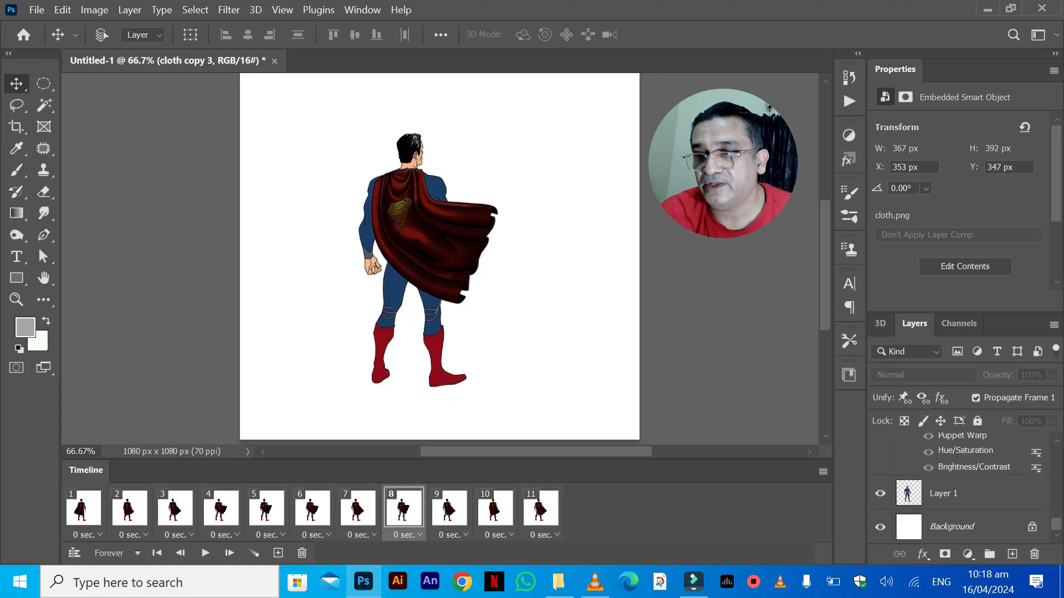
pyautogui.click(964, 527)
pyautogui.click(880, 526)
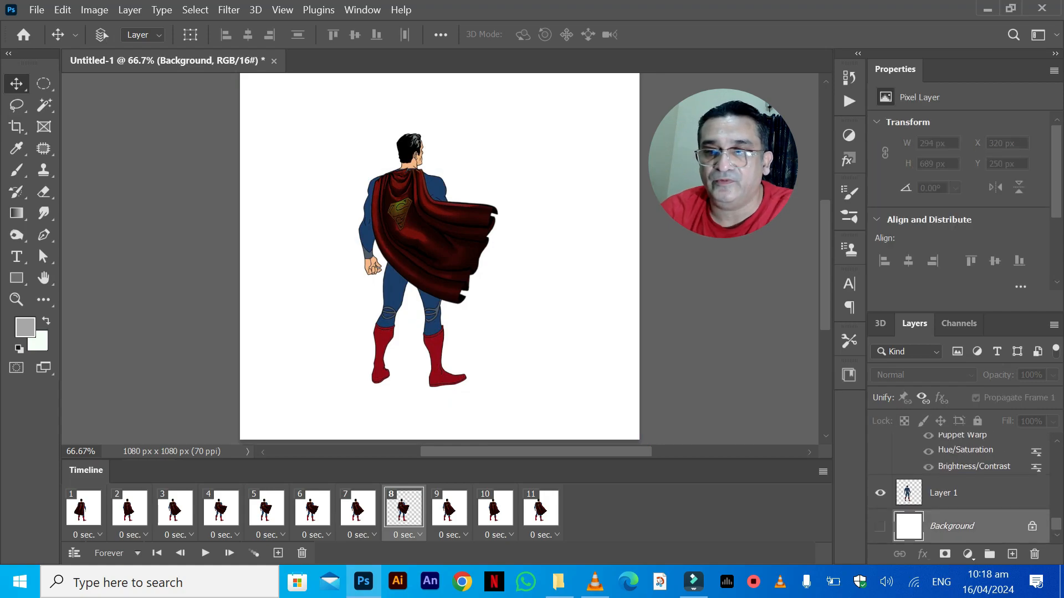
pyautogui.click(880, 526)
pyautogui.click(880, 527)
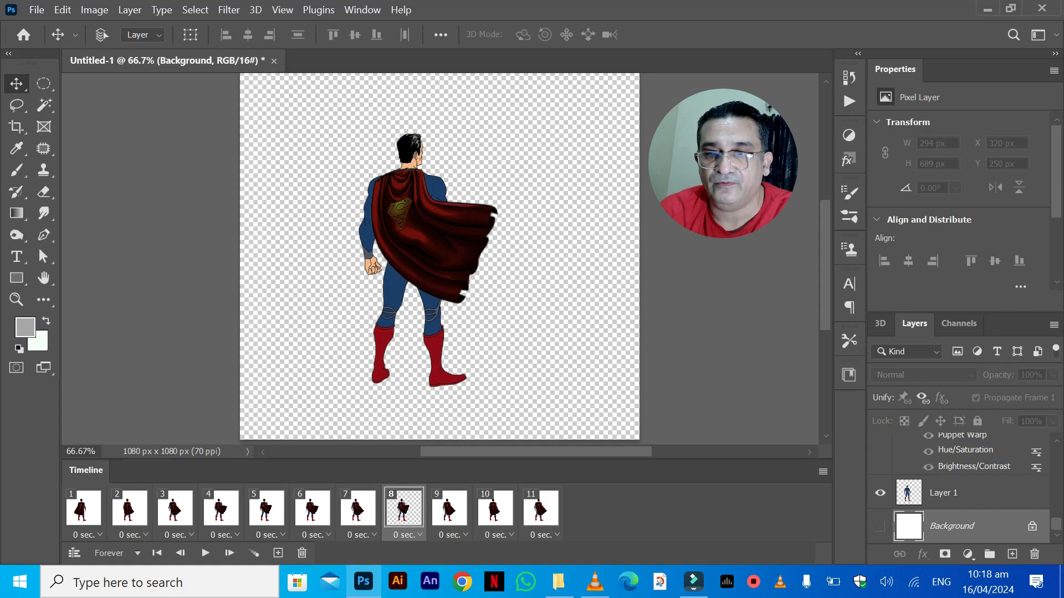
pyautogui.click(880, 526)
pyautogui.moveTo(952, 540); pyautogui.dragTo(1034, 553)
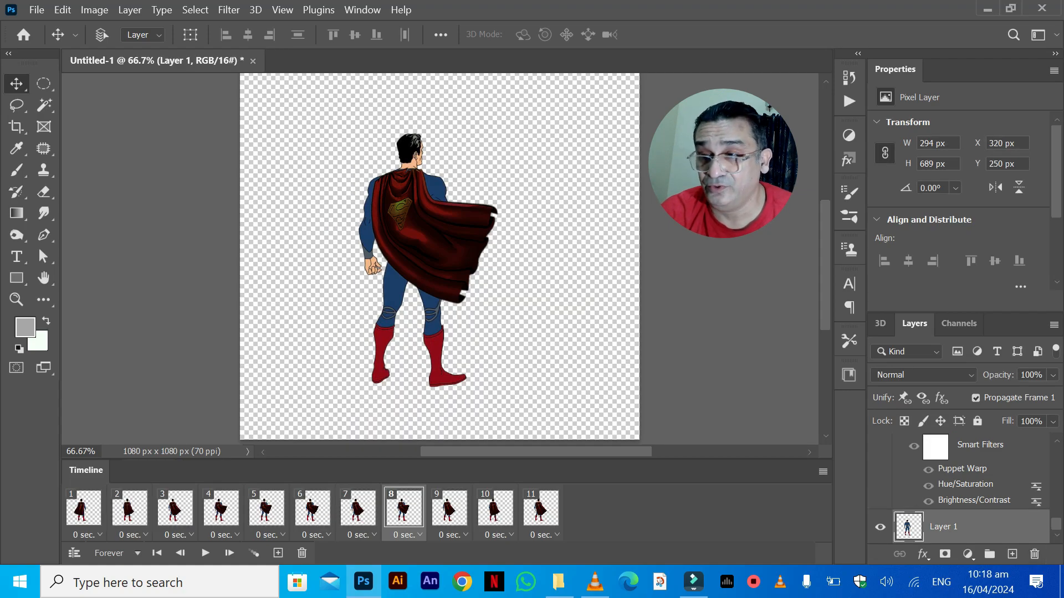
# Step: Crop the canvas around the figure to about 597 x 809 px
pyautogui.scroll(10, 964, 488)
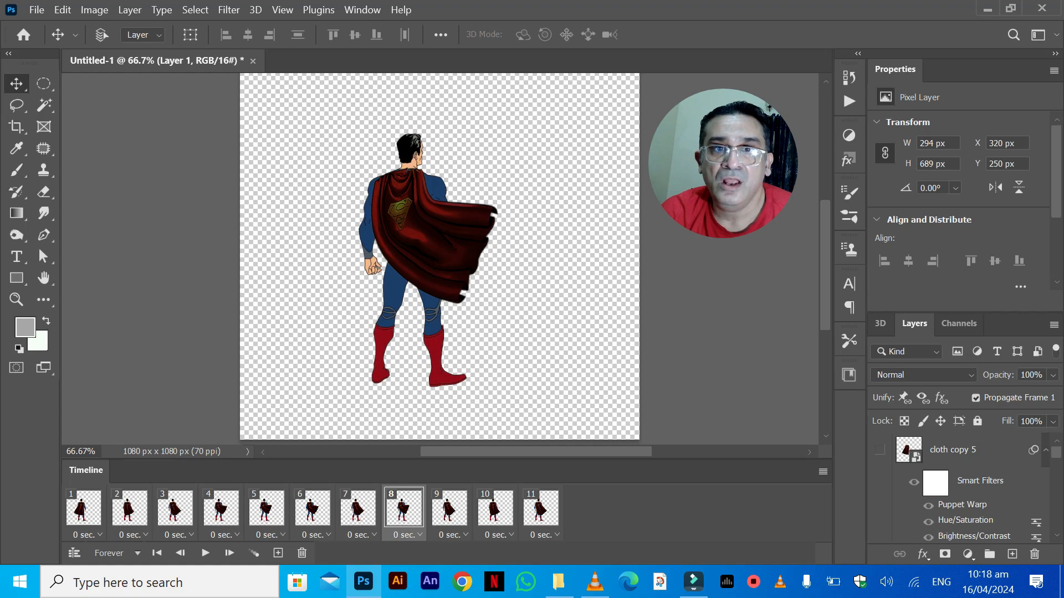
pyautogui.press('c')
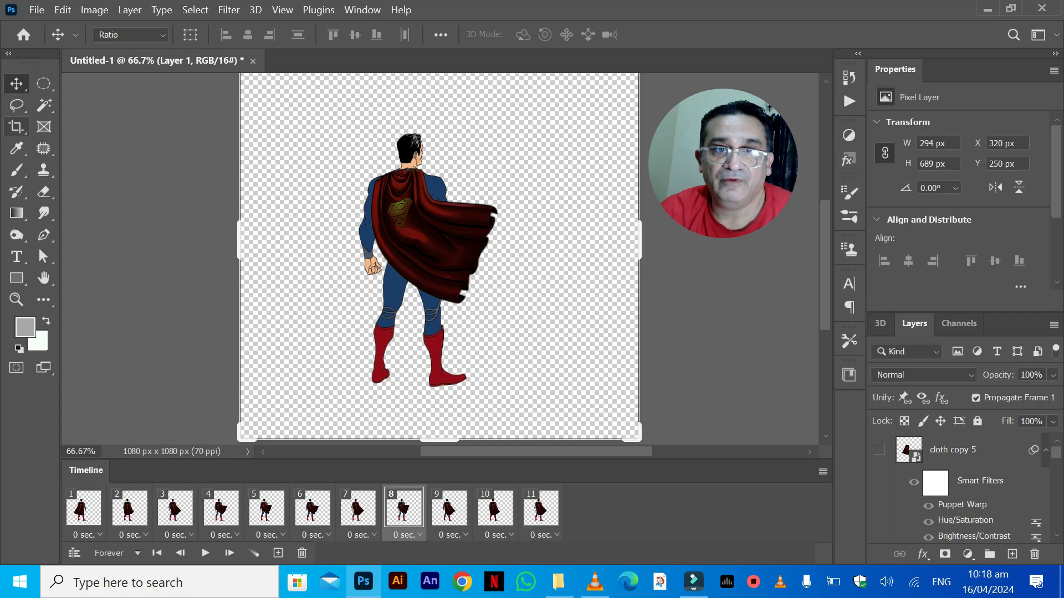
pyautogui.moveTo(320, 106); pyautogui.dragTo(541, 404)
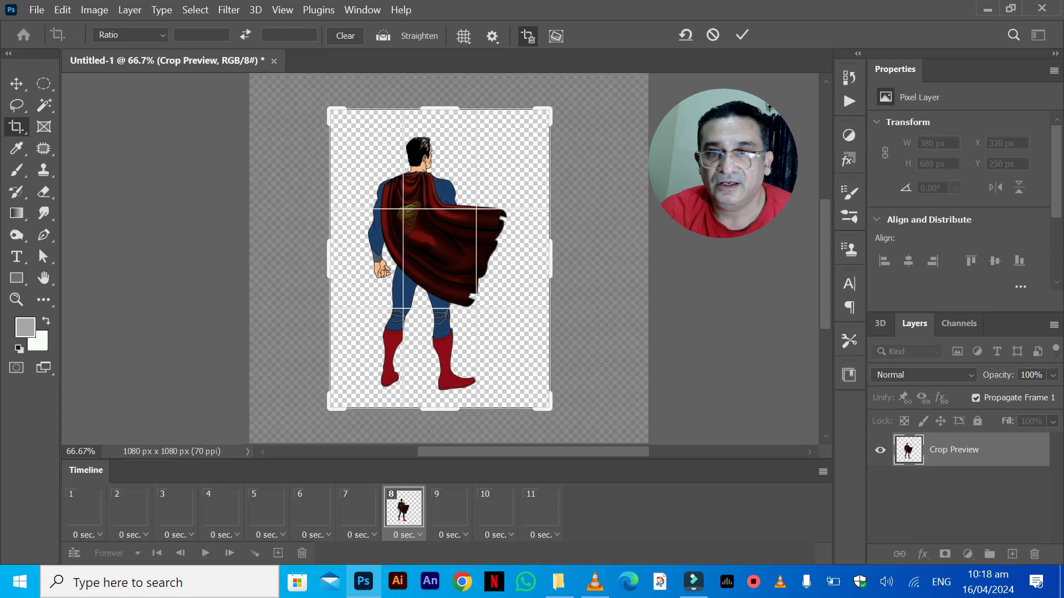
pyautogui.press('Return')
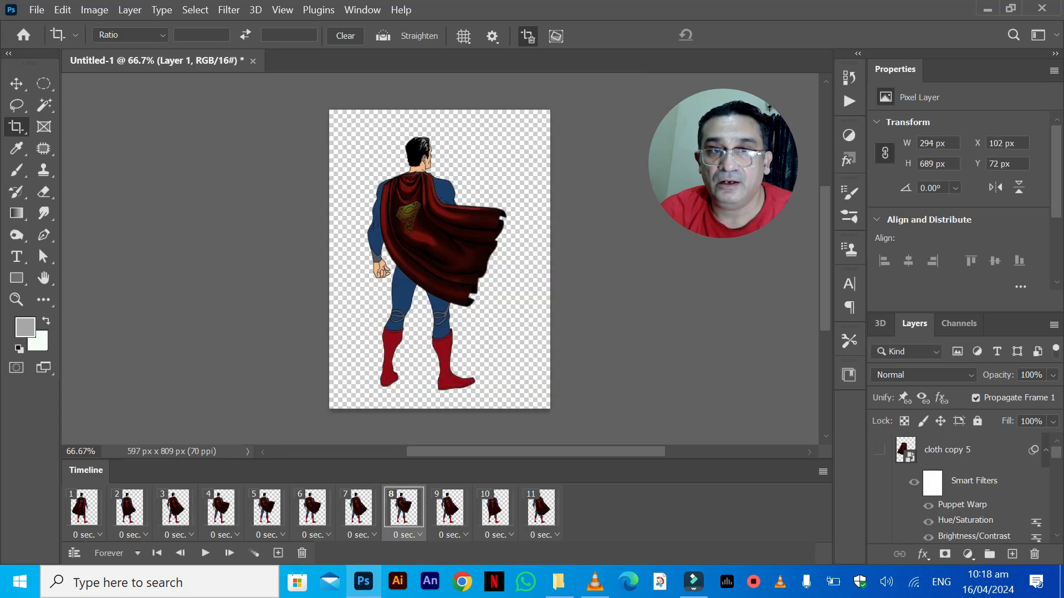
pyautogui.click(37, 10)
pyautogui.moveTo(56, 255)
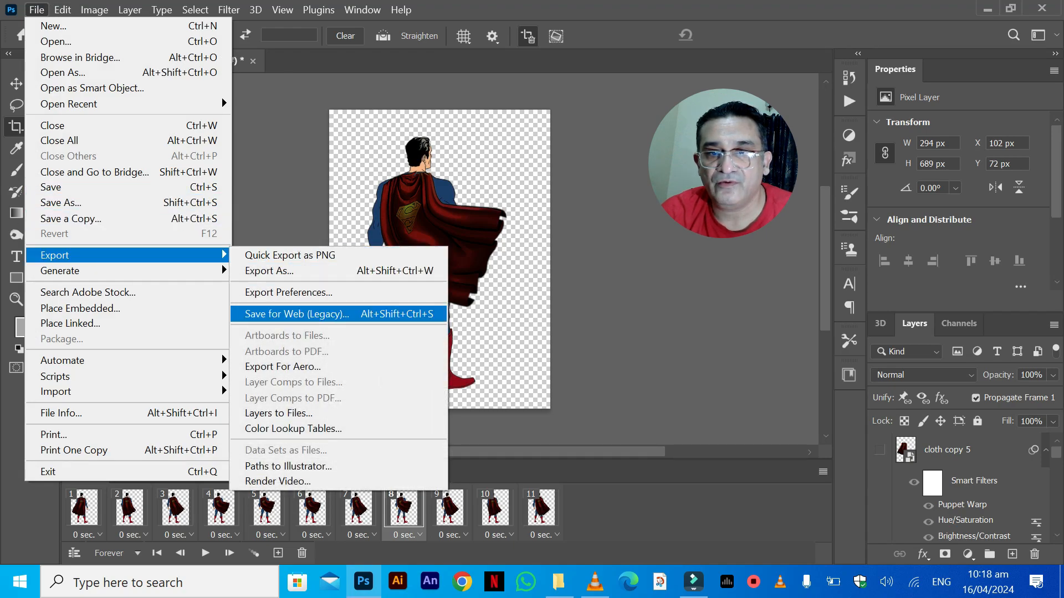
pyautogui.click(296, 313)
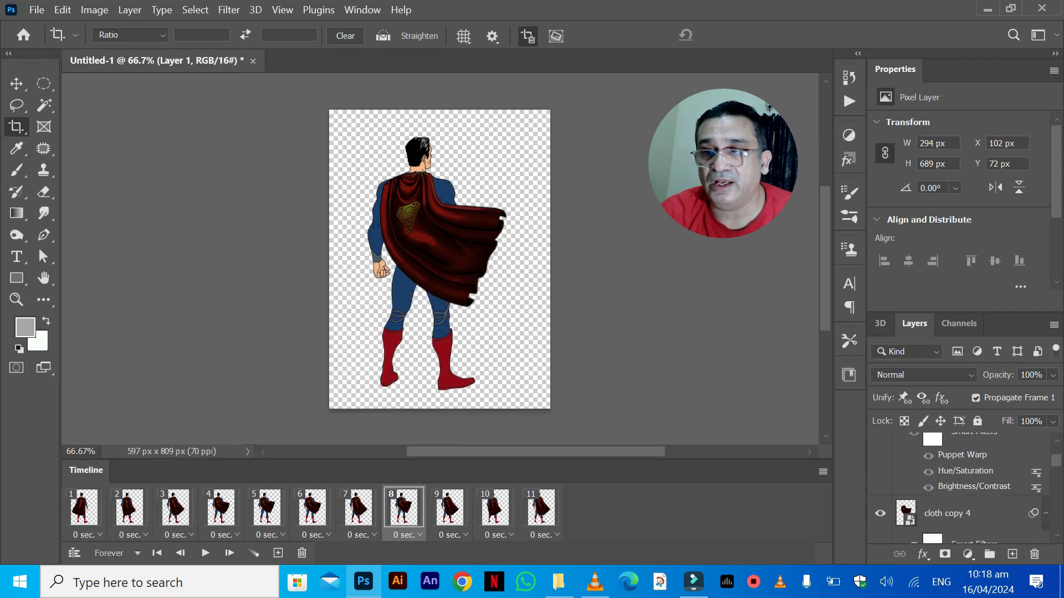
# Step: Add a blank layer directly above Layer 1, try a black layer mask on it, and undo the mask
pyautogui.click(1012, 554)
pyautogui.moveTo(969, 528); pyautogui.dragTo(945, 554)
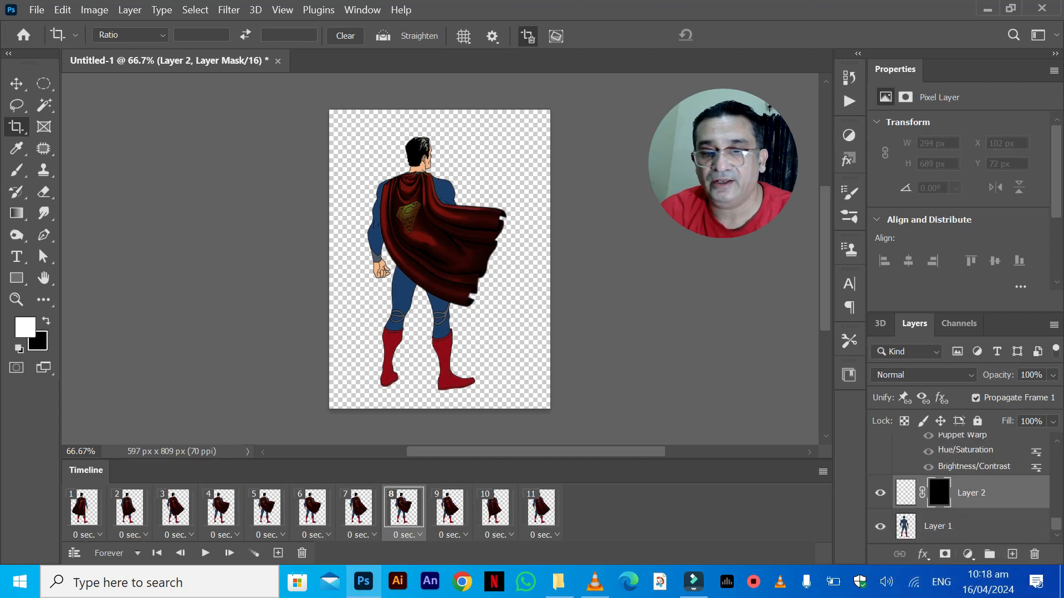
pyautogui.hotkey('ctrl', 'z')
pyautogui.moveTo(945, 506); pyautogui.dragTo(945, 554)
pyautogui.hotkey('ctrl', 'z')
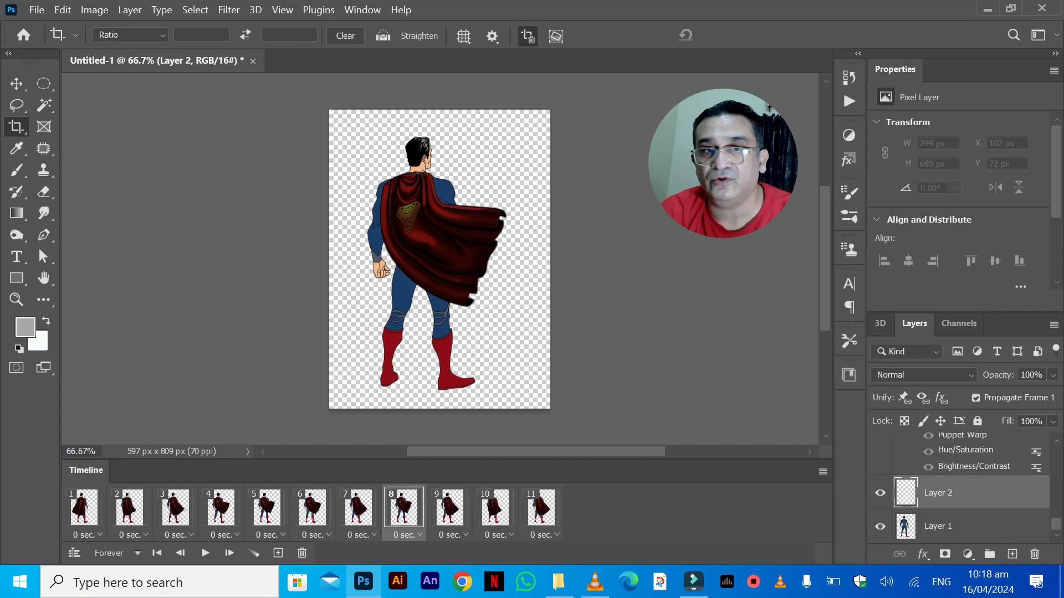
# Step: Move Layer 2 directly beneath Layer 1 and fill it with bright green 00ff18 as the background colour
pyautogui.hotkey('ctrl', 'BackSpace')
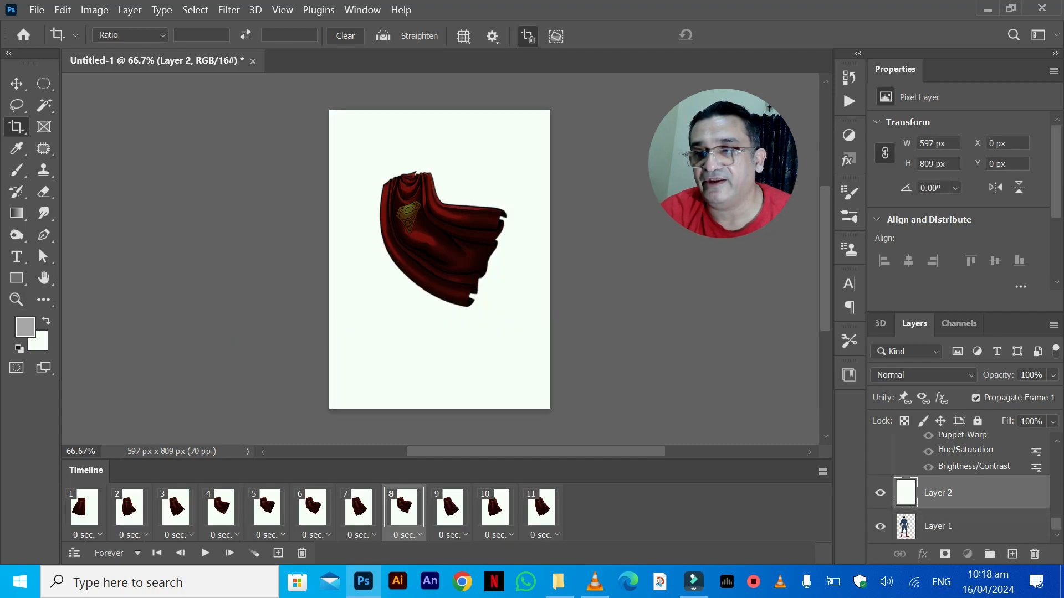
pyautogui.hotkey('ctrl', '[')
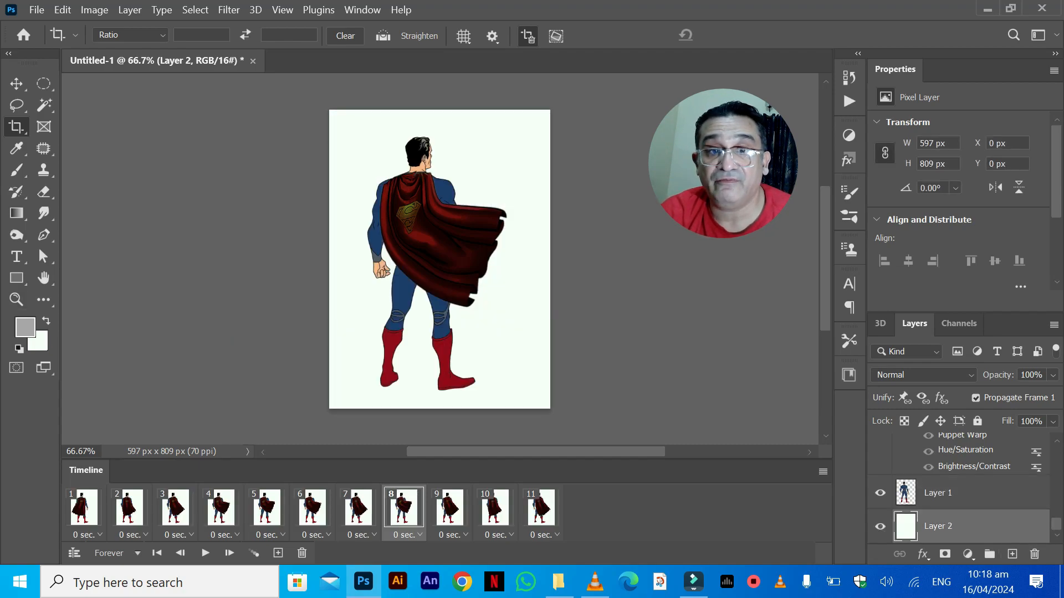
pyautogui.click(38, 341)
pyautogui.moveTo(795, 107); pyautogui.dragTo(811, 78)
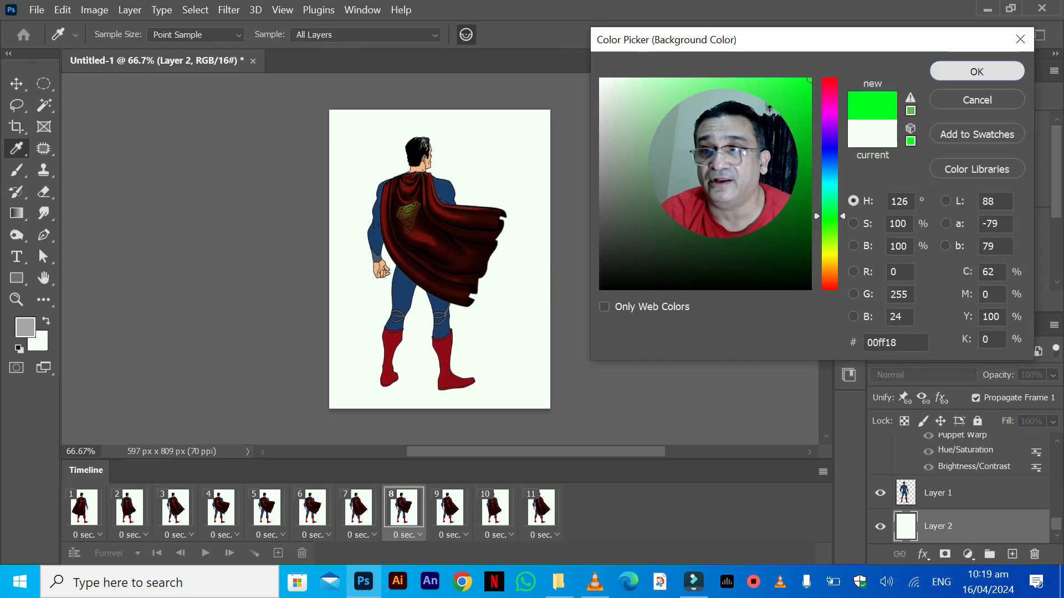
pyautogui.press('Return')
pyautogui.press('c')
pyautogui.hotkey('ctrl', 'BackSpace')
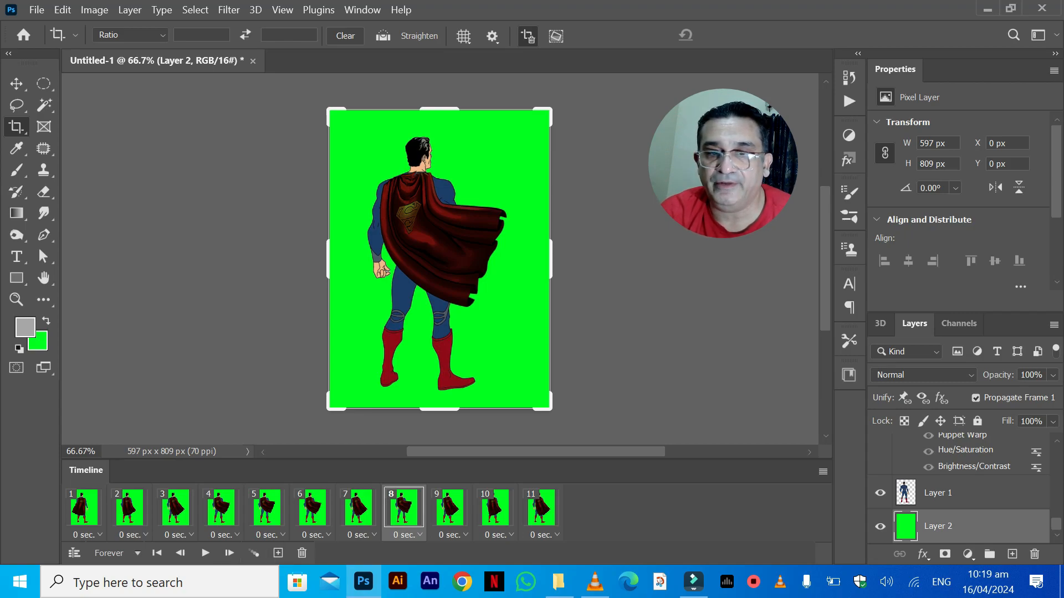
# Step: Play the animation against the green backdrop to check it, and stop playback
pyautogui.press('space')
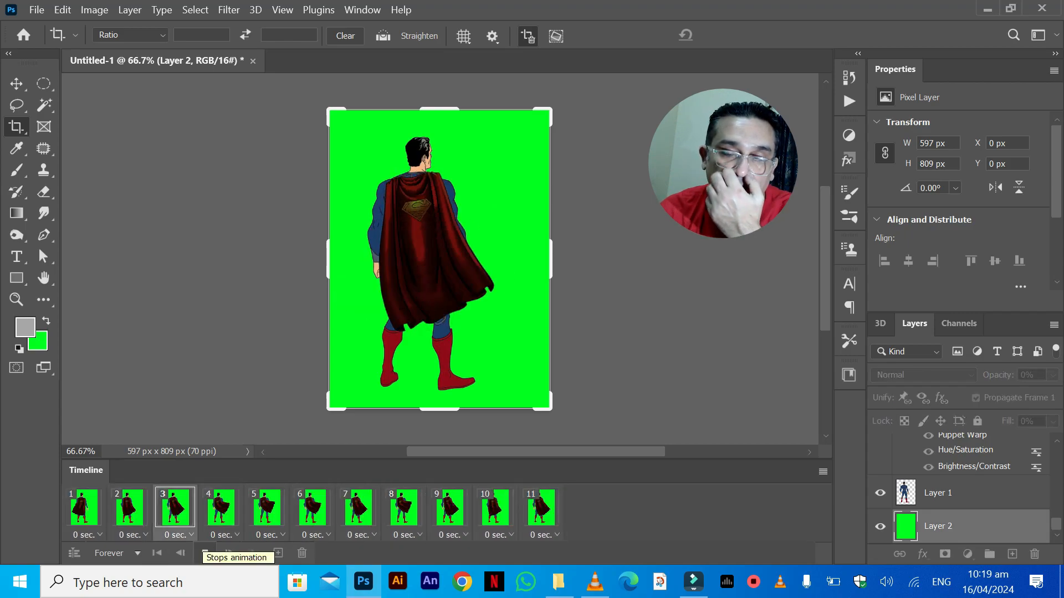
pyautogui.click(205, 552)
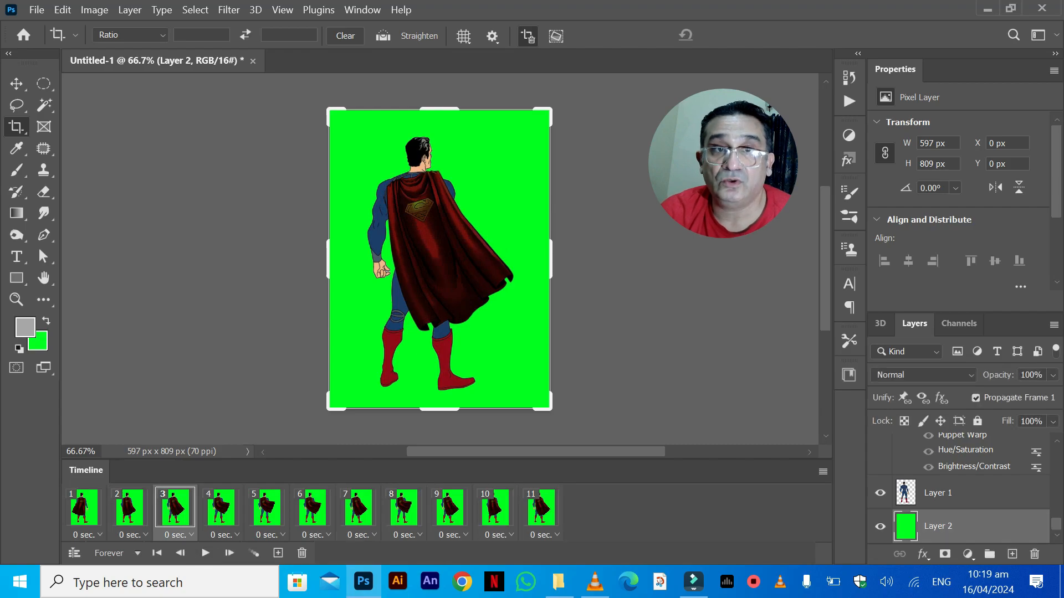
# Step: Set up a Save for Web (Legacy) export in GIF format and preview the animation
pyautogui.click(37, 9)
pyautogui.moveTo(55, 255)
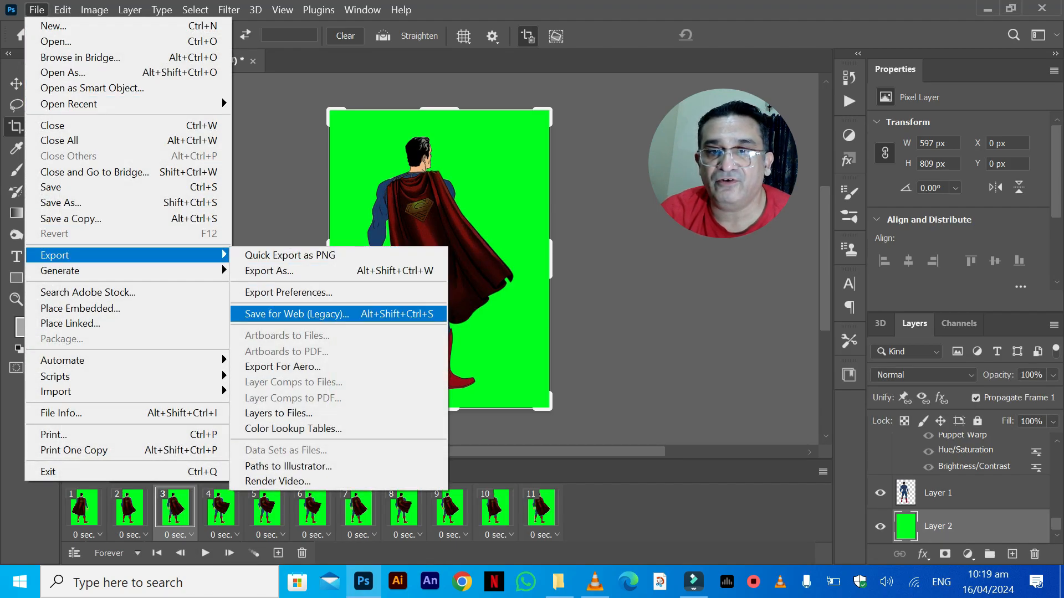
pyautogui.click(297, 314)
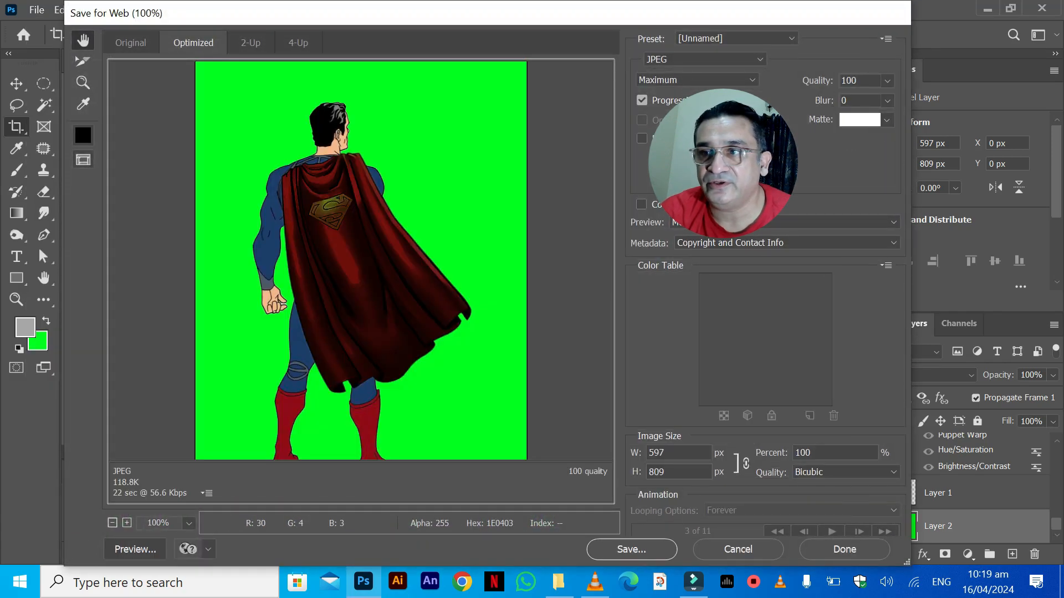
pyautogui.click(704, 60)
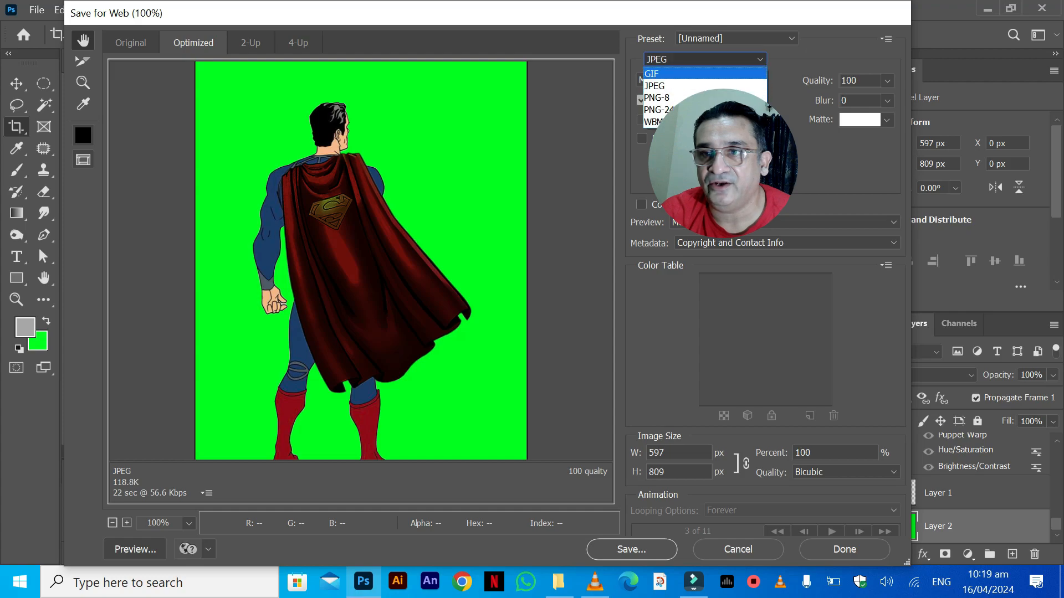
pyautogui.click(705, 73)
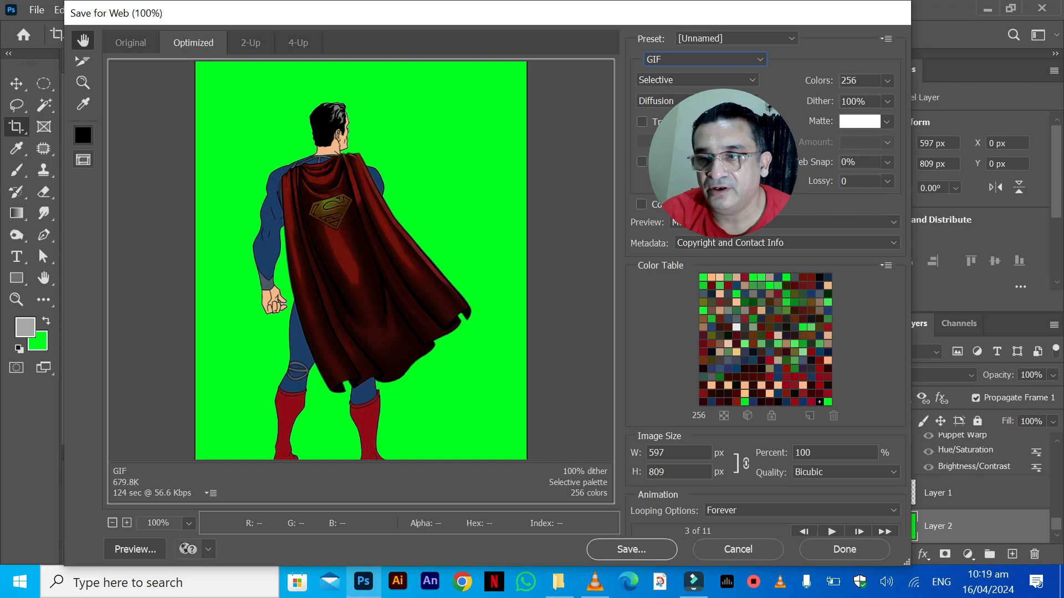
pyautogui.click(831, 531)
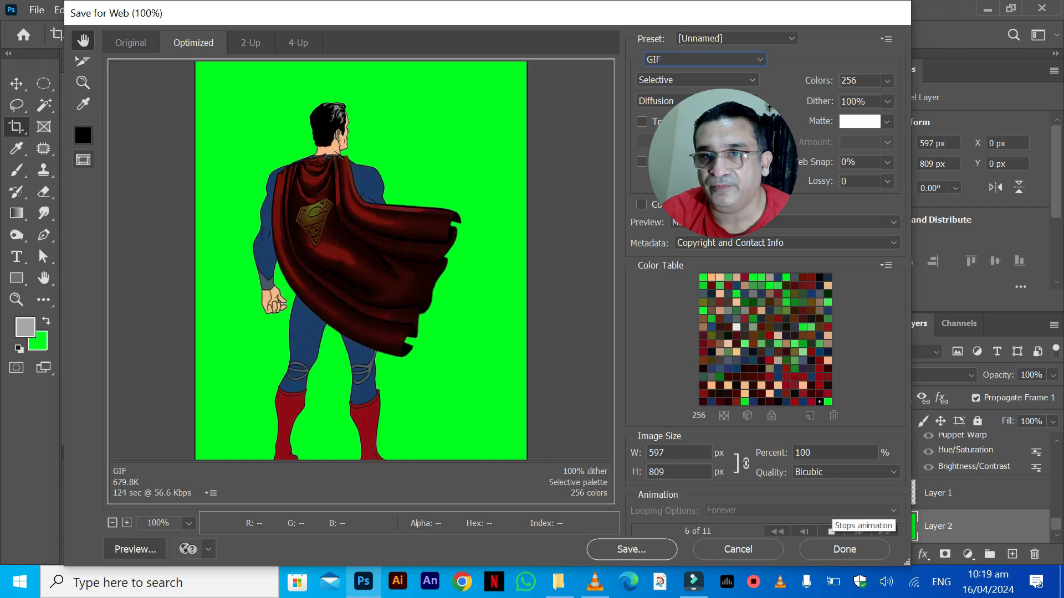
pyautogui.click(832, 532)
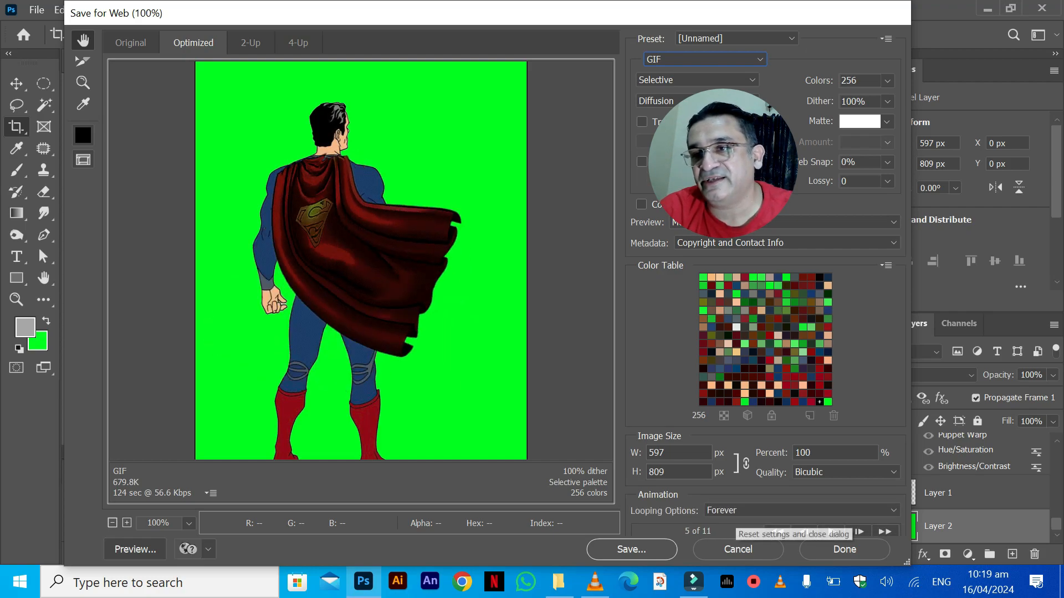
# Step: Save the optimized GIF as super.gif in the superman folder
pyautogui.click(632, 549)
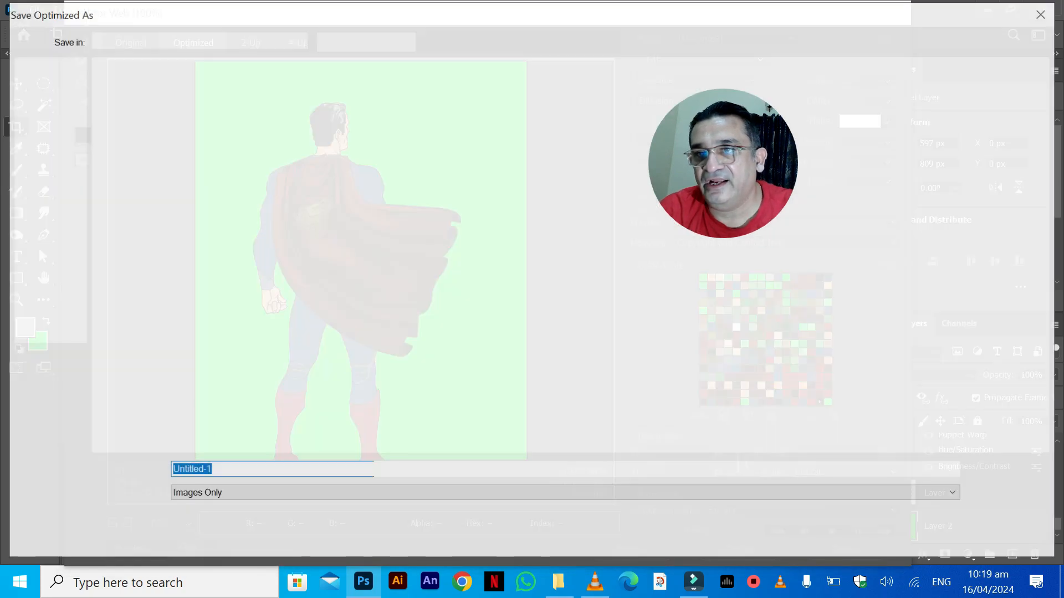
pyautogui.press('Escape')
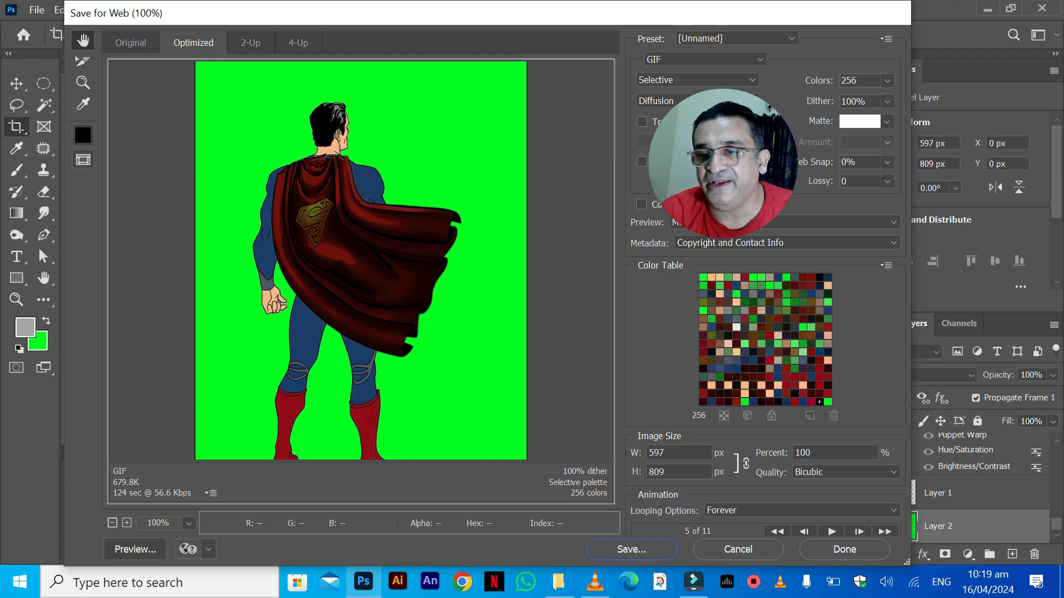
pyautogui.press('Return')
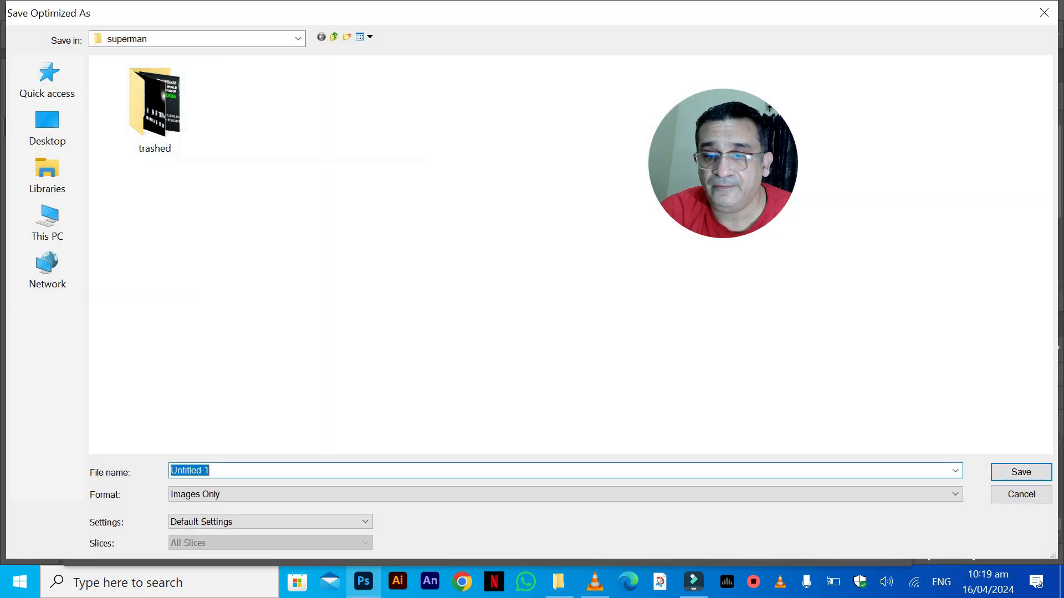
pyautogui.write('sup')
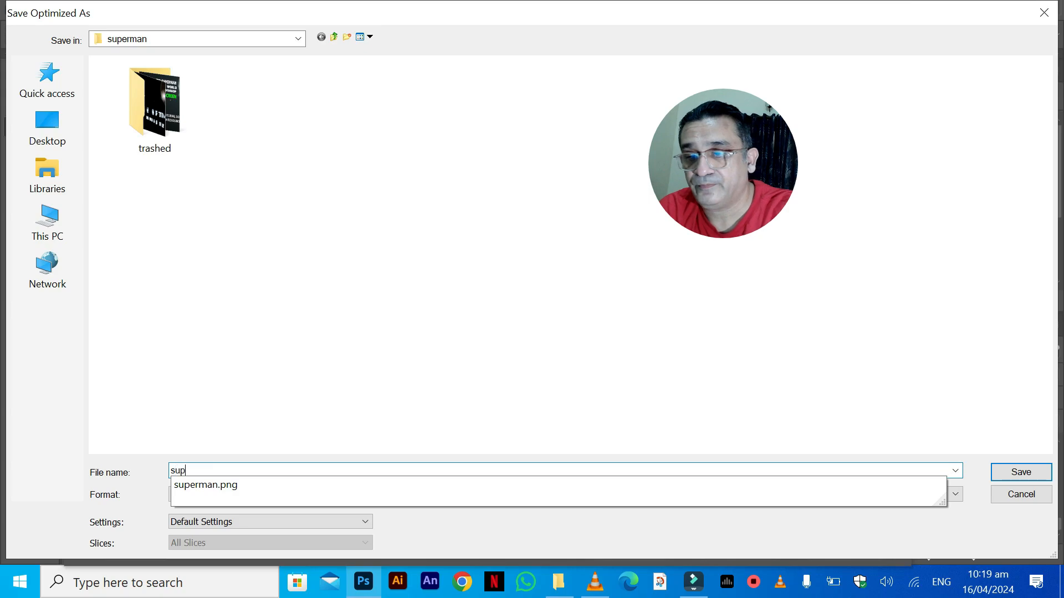
pyautogui.write('er.gif')
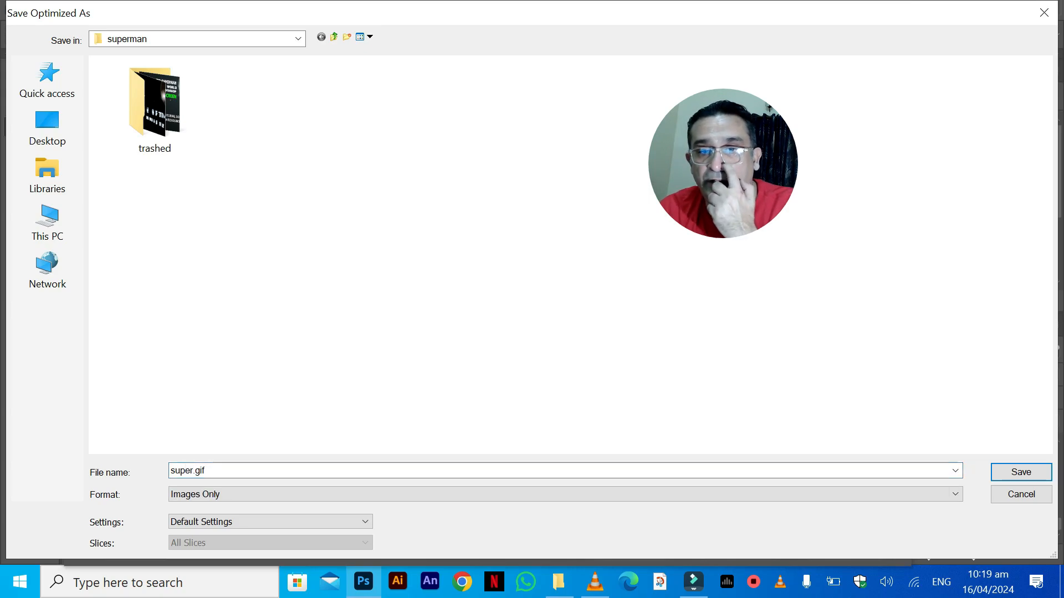
pyautogui.press('Return')
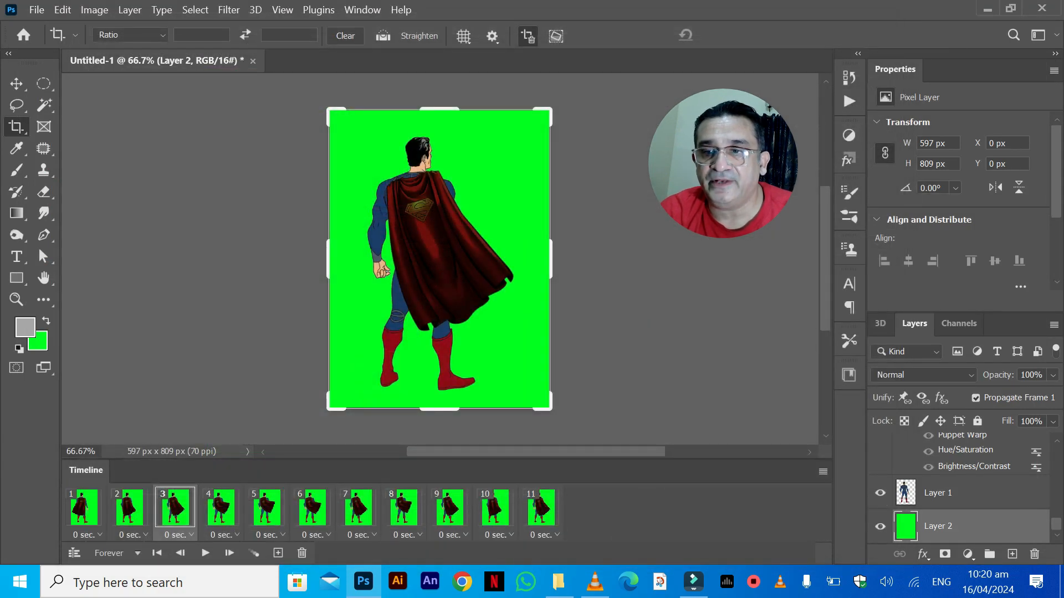
# Step: Open super.gif from the superman folder in Chrome to check the looping animation, then close it and return to Photoshop
pyautogui.click(558, 582)
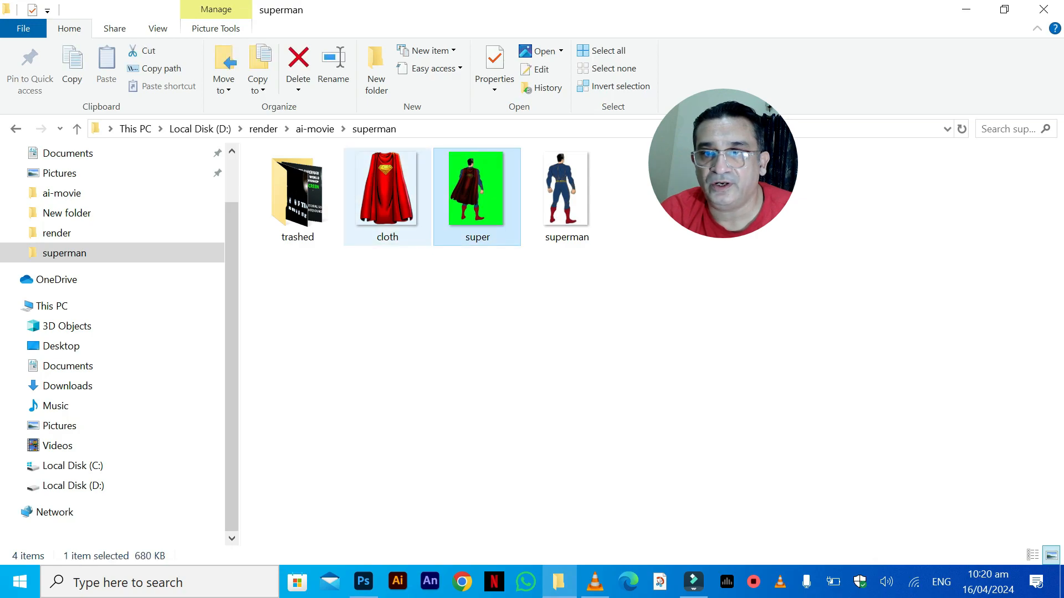
pyautogui.click(462, 582)
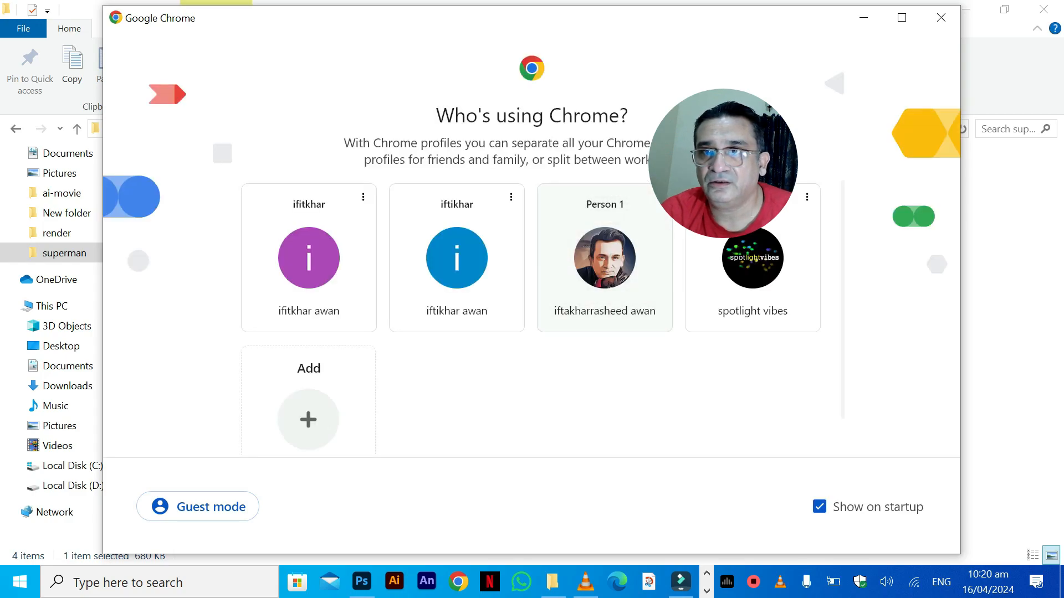
pyautogui.click(604, 258)
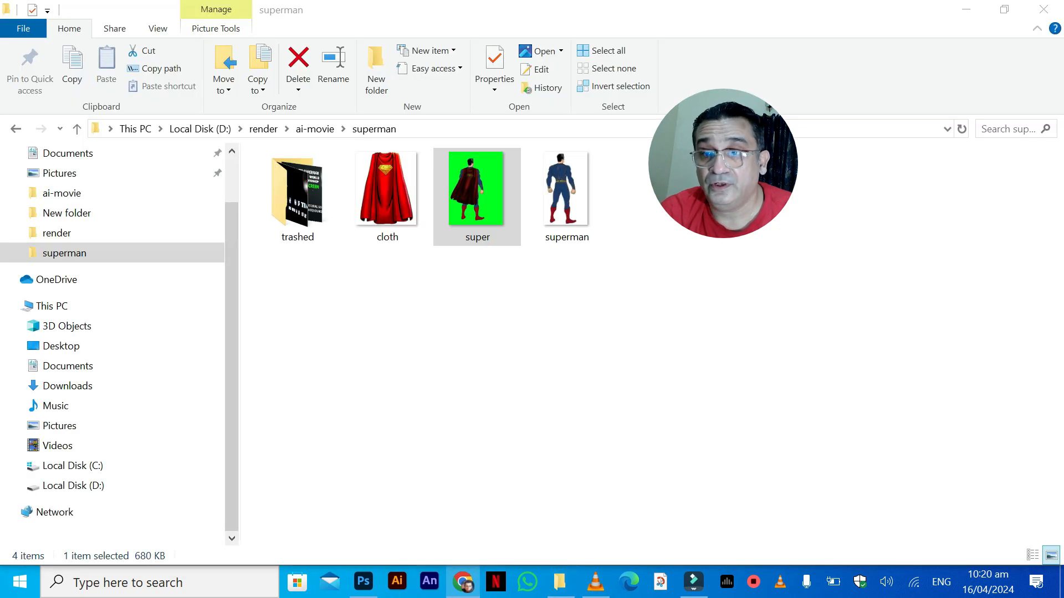
pyautogui.moveTo(475, 219); pyautogui.dragTo(311, 17)
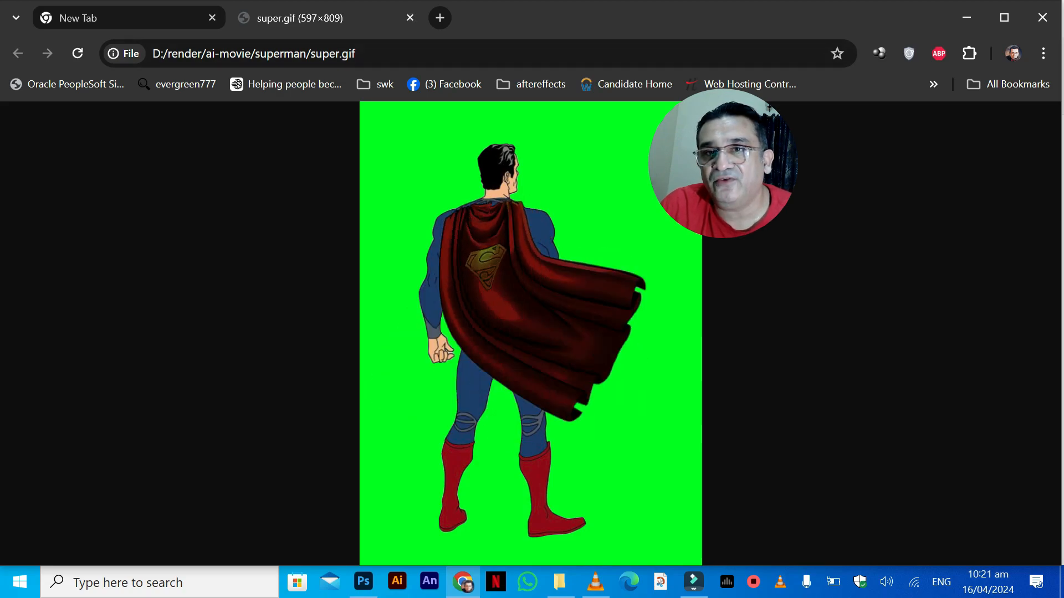
pyautogui.hotkey('ctrl', 'w')
pyautogui.click(966, 12)
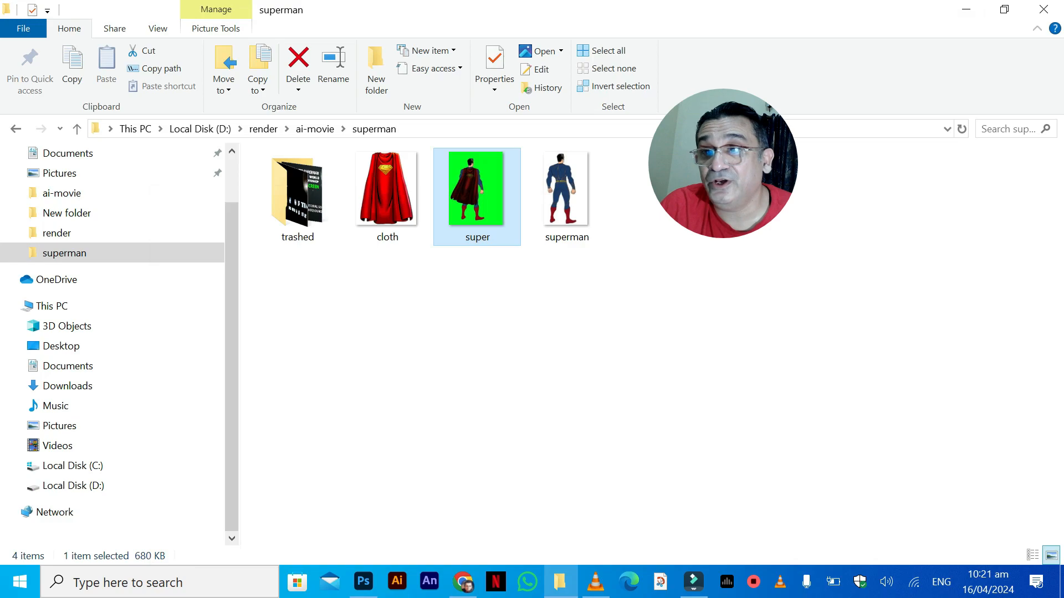
pyautogui.click(966, 13)
# Step: Play the recent video superman.mp4 in VLC to view the finished composite, then close the player
pyautogui.click(596, 582)
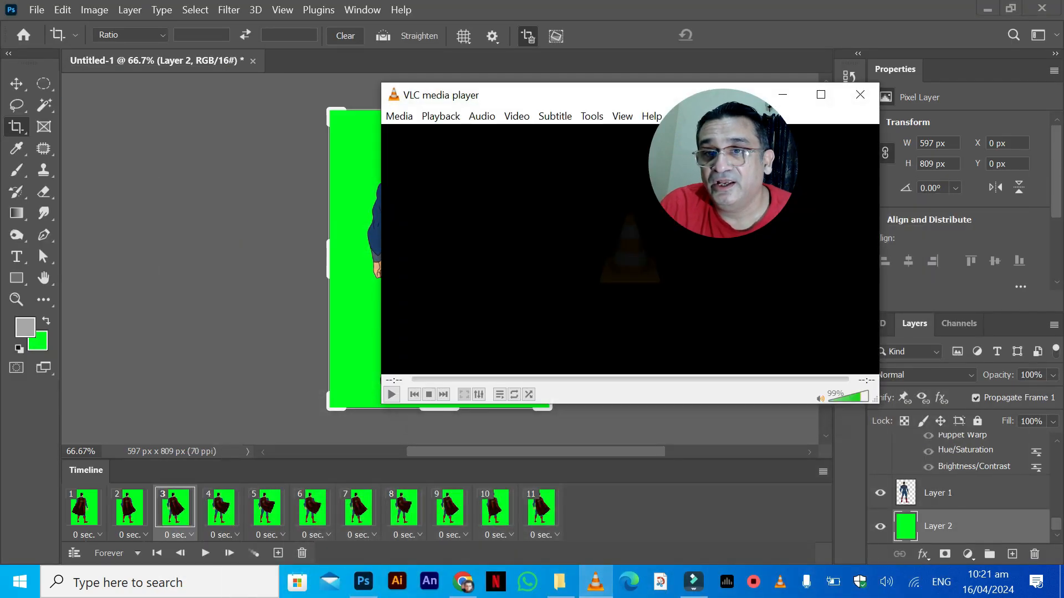
pyautogui.click(399, 116)
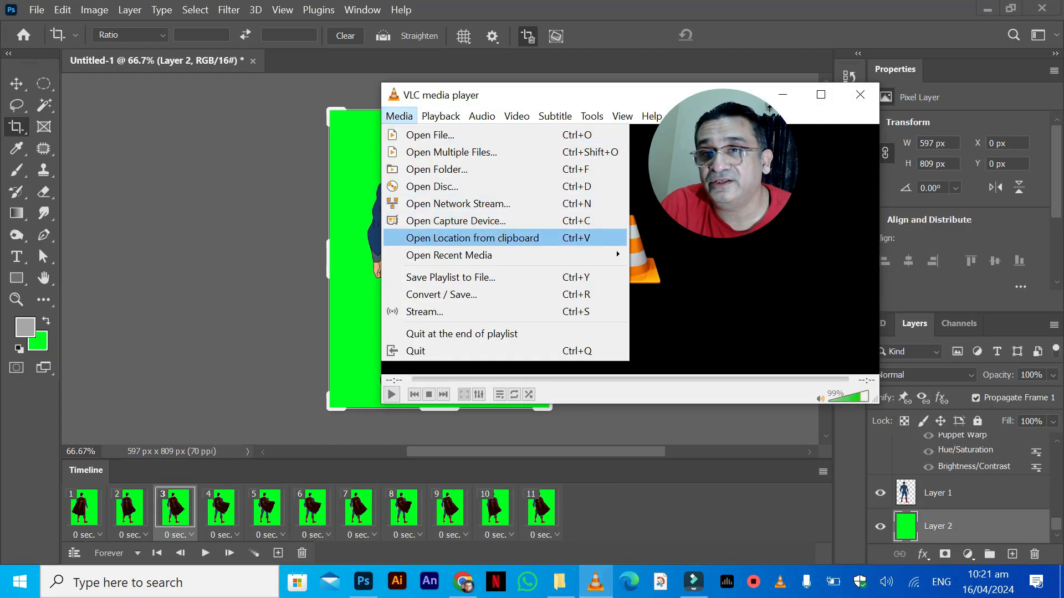
pyautogui.moveTo(504, 255)
pyautogui.click(773, 257)
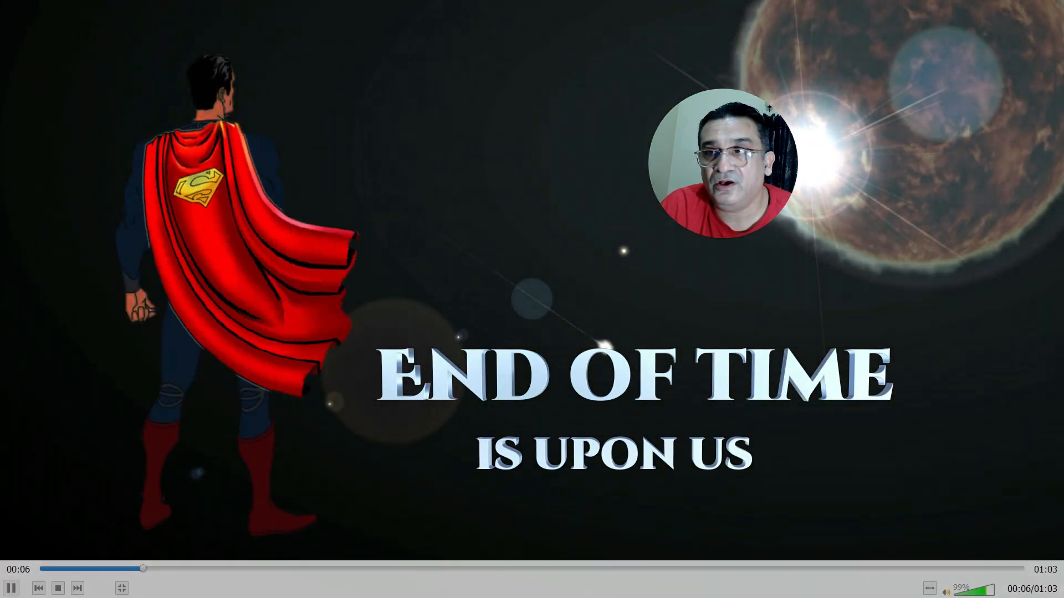
pyautogui.press('Escape')
pyautogui.moveTo(937, 103); pyautogui.dragTo(546, 48)
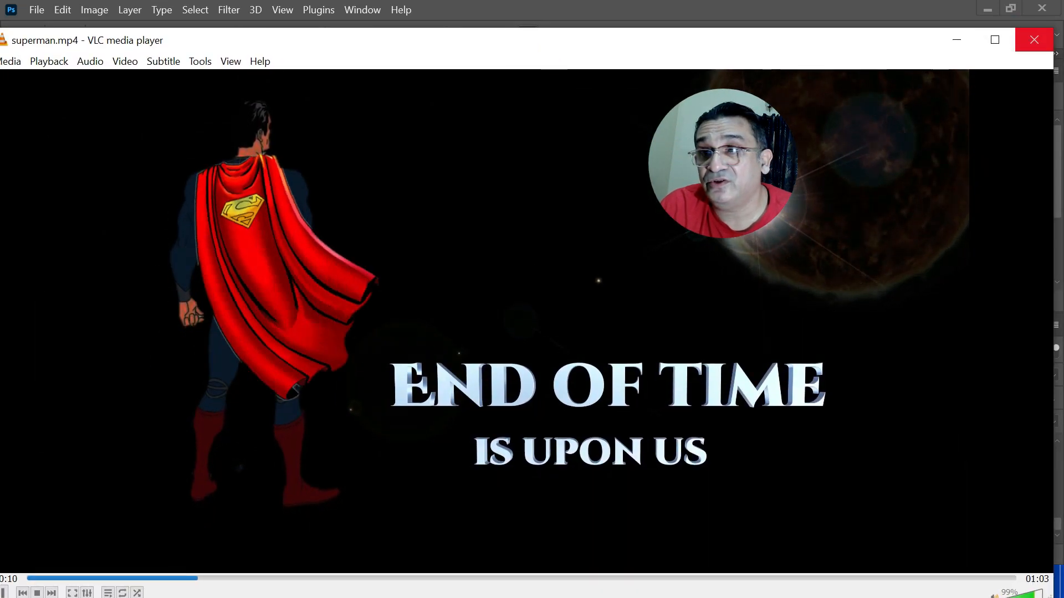
pyautogui.click(1034, 39)
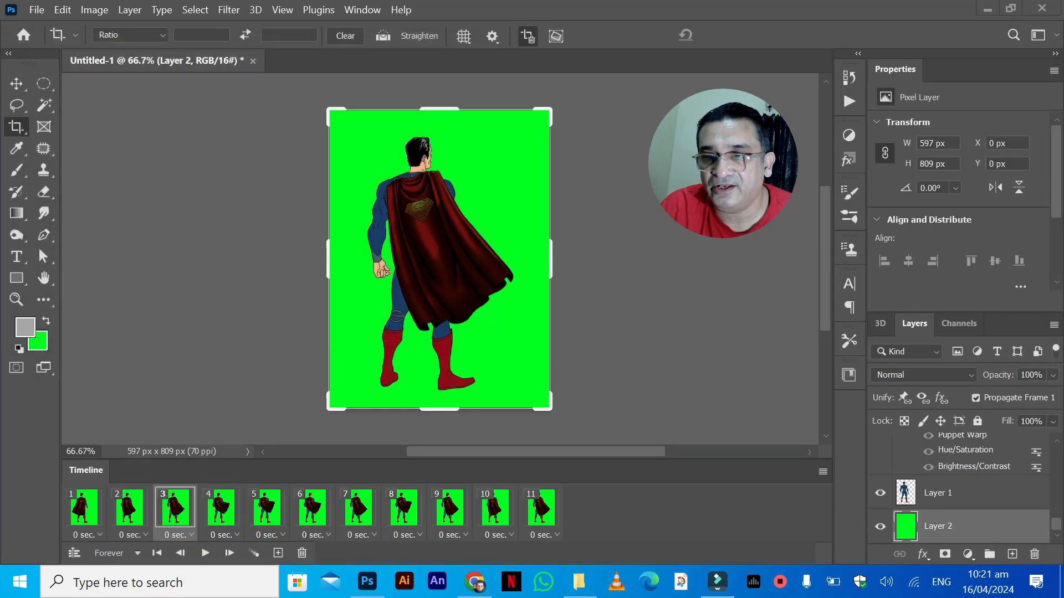